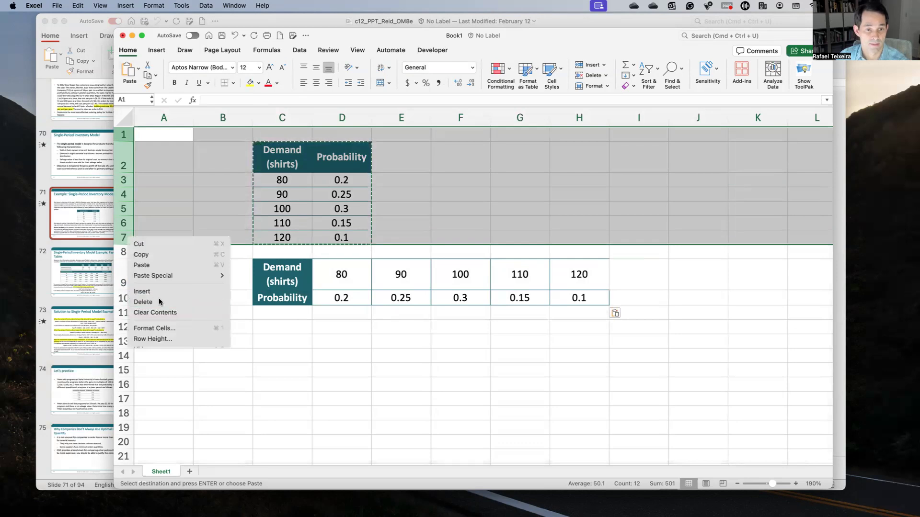
# - Delete rows 1 to 7, which hold the original vertical demand and probability table
pyautogui.click(319, 196)
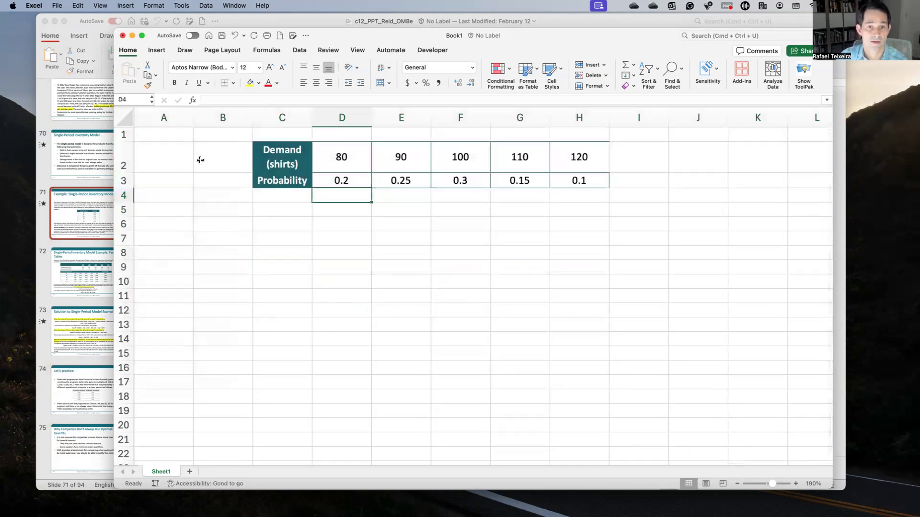
pyautogui.moveTo(287, 162); pyautogui.dragTo(356, 158)
pyautogui.click(355, 158)
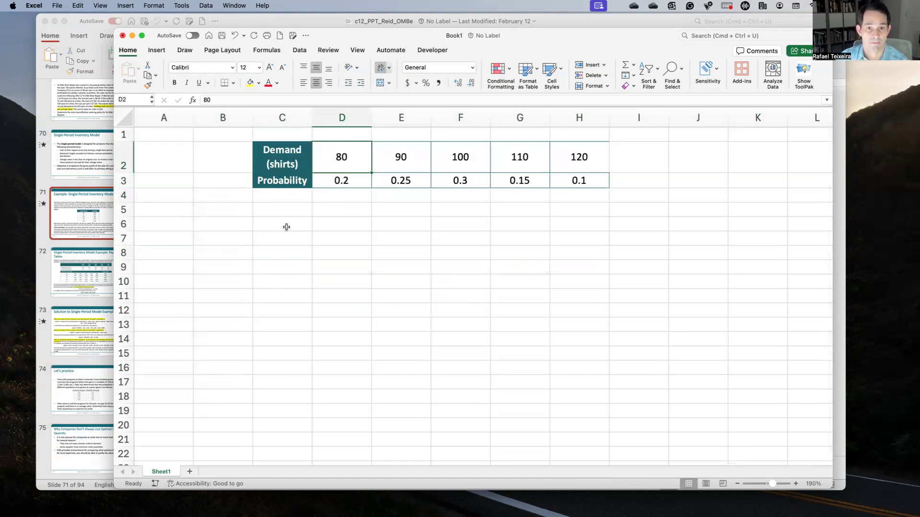
pyautogui.scroll(-5, 285, 230)
pyautogui.scroll(5, 287, 228)
# - Switch to the PowerPoint presentation and copy the Number of Shirts Ordered column from the payoff table on slide 72
pyautogui.hotkey('ctrl', 'Up')
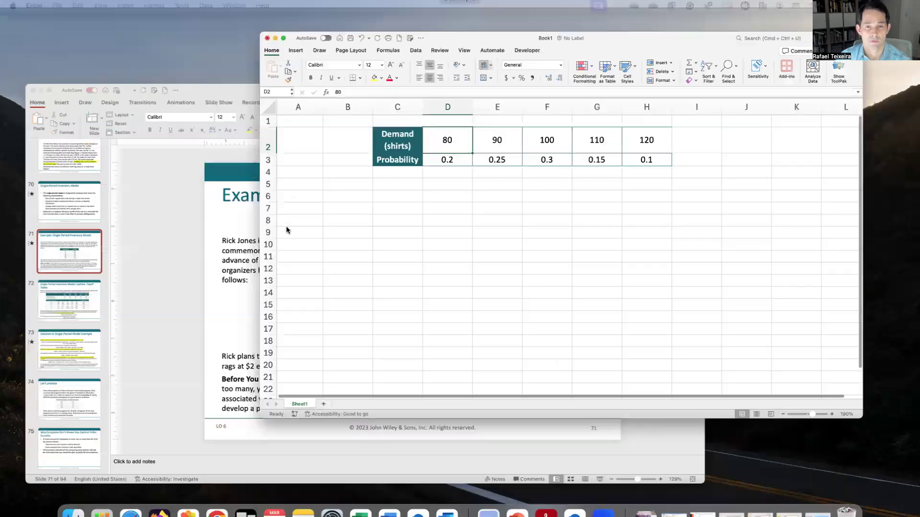
pyautogui.click(196, 262)
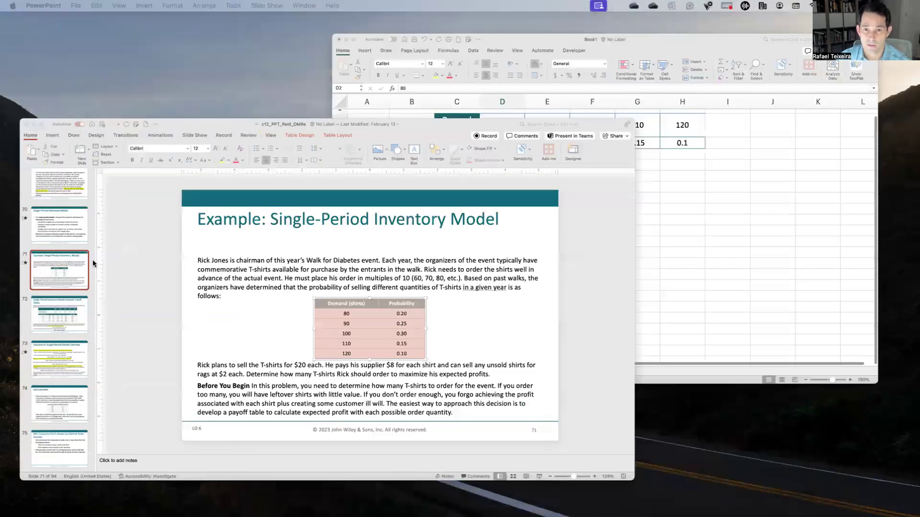
pyautogui.press('Down')
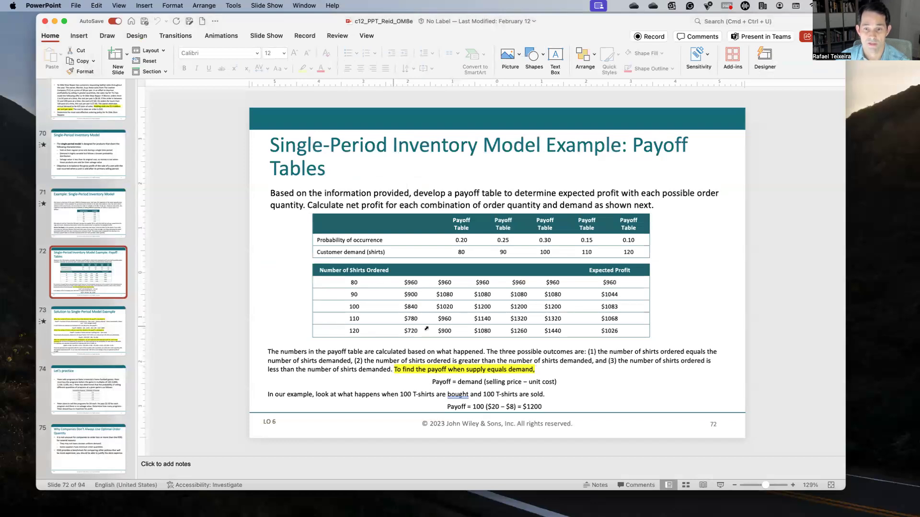
pyautogui.click(343, 271)
pyautogui.keyDown('shift'); pyautogui.click(343, 334); pyautogui.keyUp('shift')
pyautogui.press('super+c')
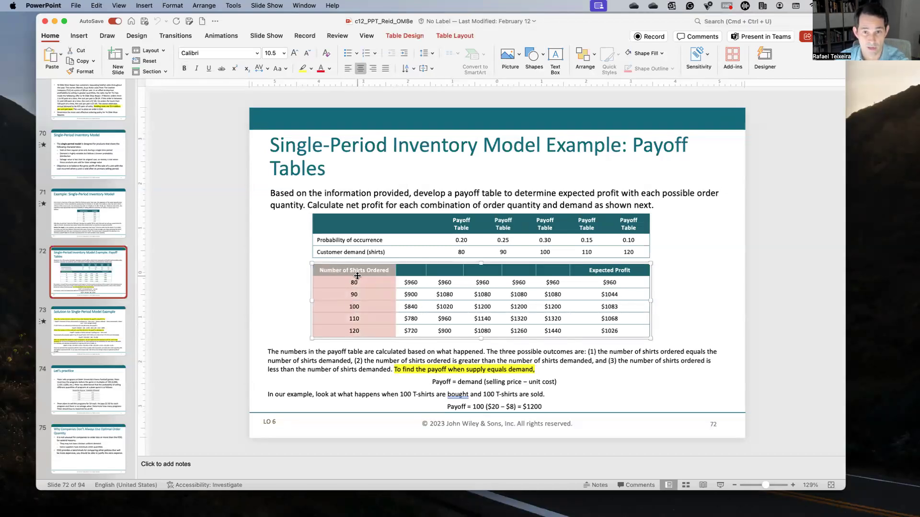
# - Return to the Excel workbook and paste the copied order-quantity column at C5, below the demand table
pyautogui.hotkey('ctrl', 'Up')
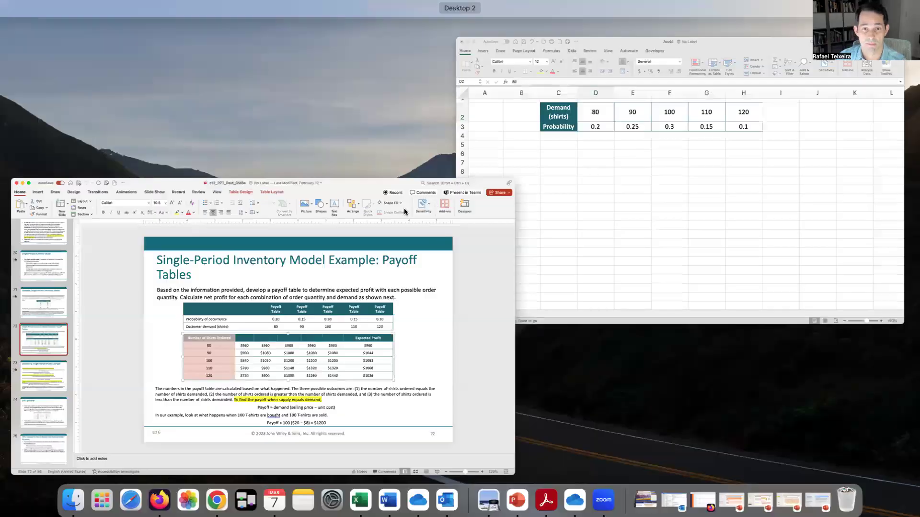
pyautogui.press('super+Tab')
pyautogui.click(294, 201)
pyautogui.press('super+v')
pyautogui.click(359, 201)
pyautogui.click(273, 218)
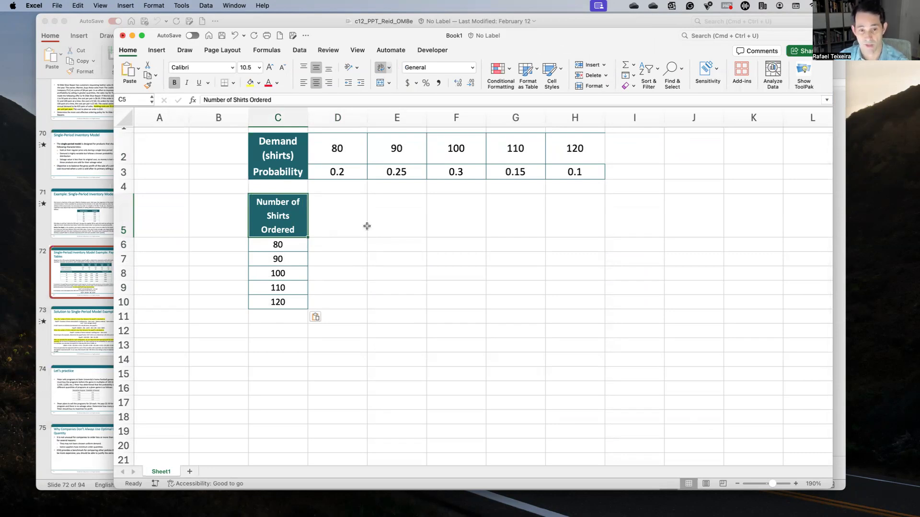
pyautogui.click(328, 249)
pyautogui.moveTo(329, 249); pyautogui.dragTo(561, 307)
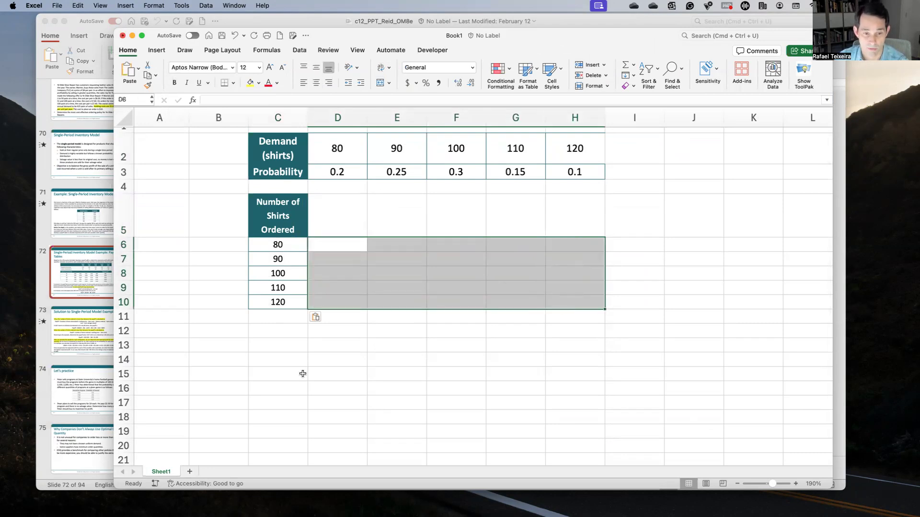
# - Add a Price label in cell C12
pyautogui.click(280, 334)
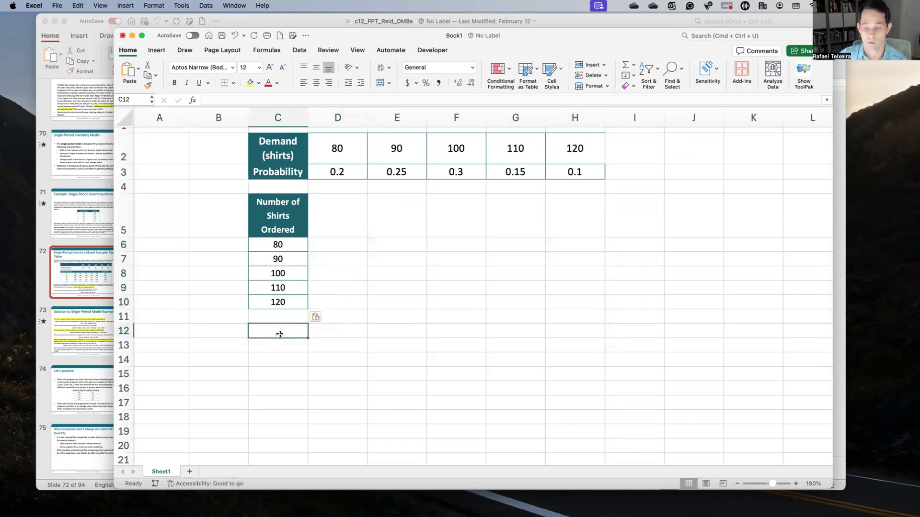
pyautogui.write('PRice')
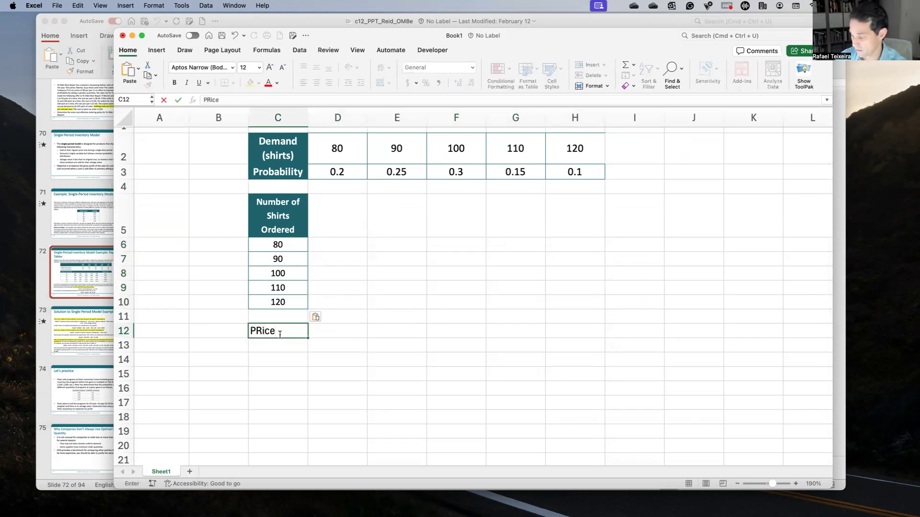
pyautogui.press('super+Return')
pyautogui.press('Tab')
# - Look up the T-shirt selling price on slide 71 in PowerPoint, and enter 20 in cell D12 of the Excel workbook
pyautogui.hotkey('ctrl', 'Up')
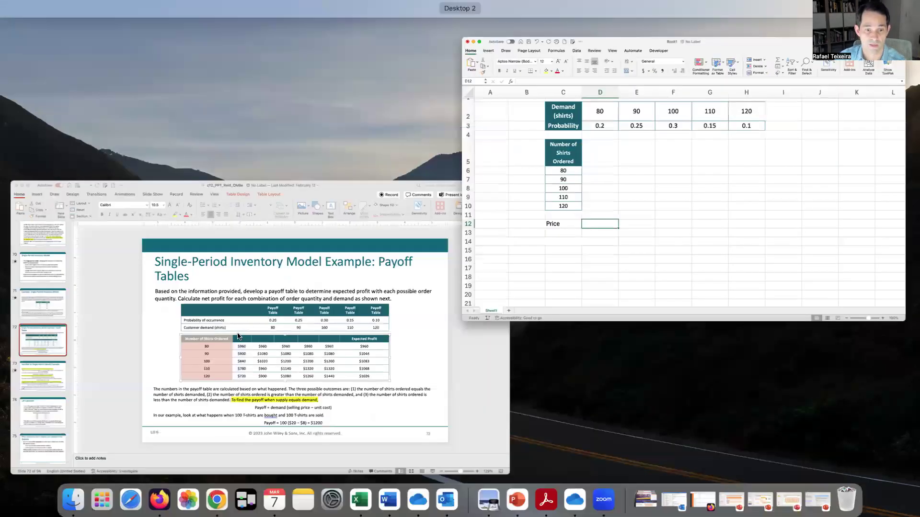
pyautogui.click(237, 336)
pyautogui.click(101, 237)
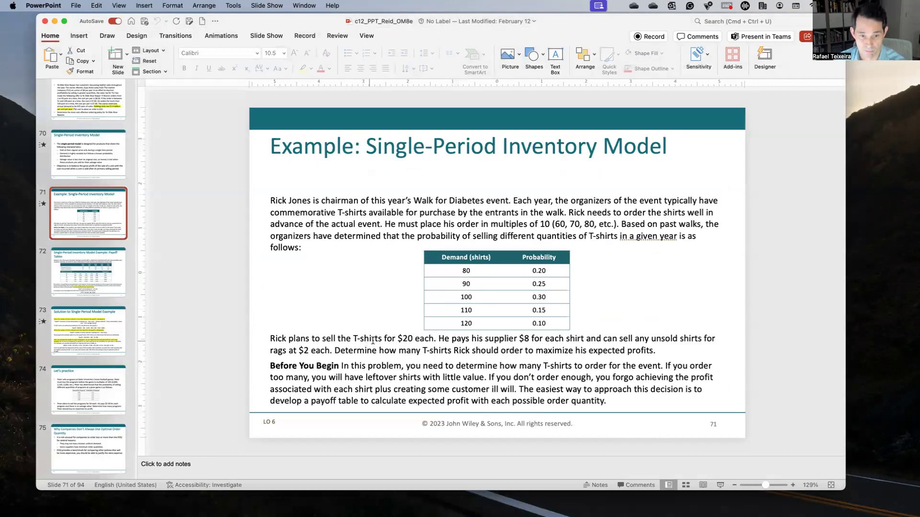
pyautogui.hotkey('ctrl', 'Up')
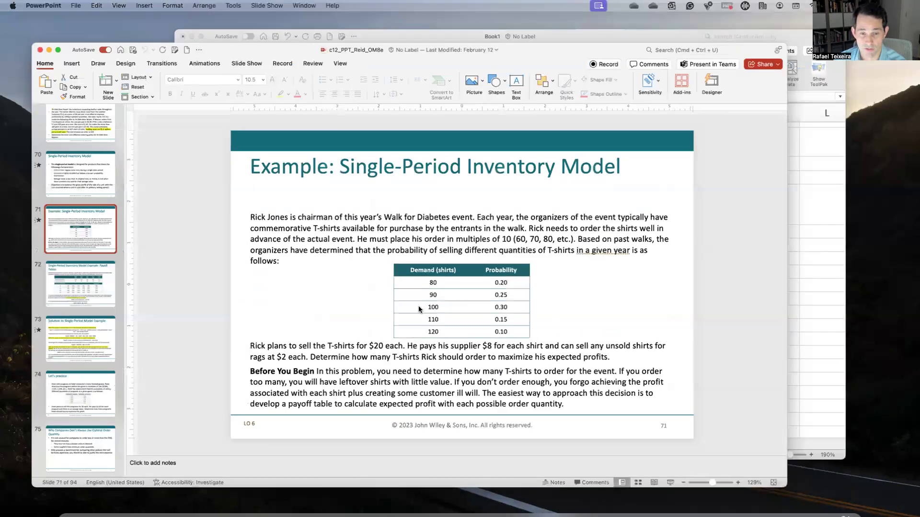
pyautogui.click(443, 277)
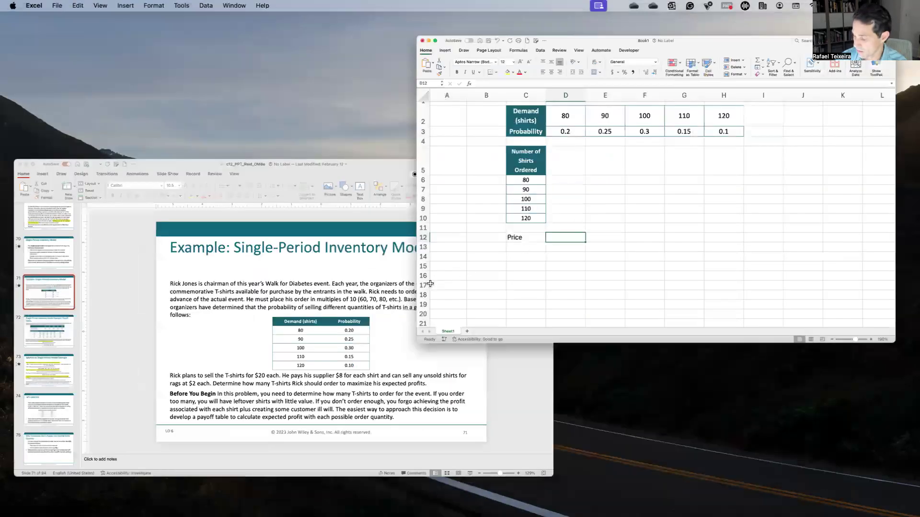
pyautogui.write('20')
pyautogui.press('Return')
# - Label cell C13 as Cost and enter 8 in D13
pyautogui.press('Left')
pyautogui.write('Cost')
pyautogui.press('Tab')
pyautogui.write('8')
pyautogui.press('Return')
# - Label cell C14 as Profit and calculate it in D14 with the formula =D12-D13
pyautogui.write('Profit')
pyautogui.press('Tab')
pyautogui.write('=D12-D13')
pyautogui.press('Return')
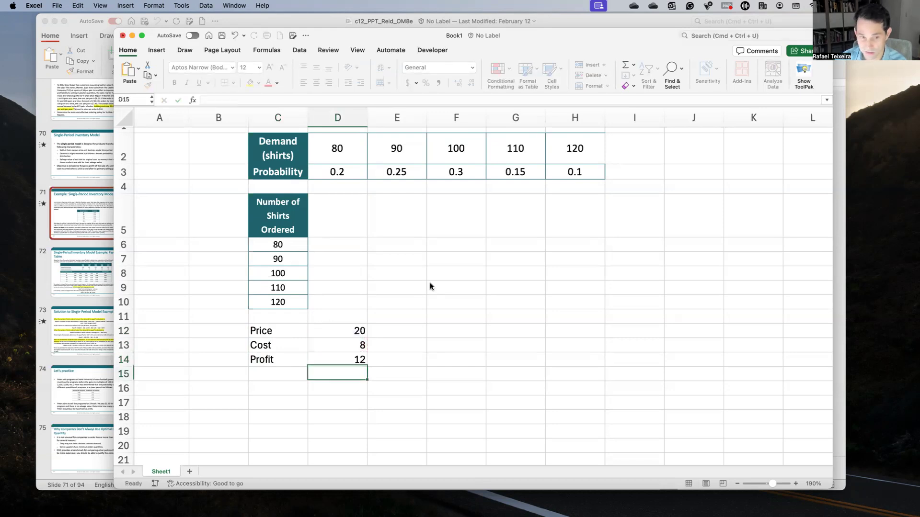
# - Check slide 71 in PowerPoint for the price of unsold shirts, label Excel cell F12 as Sale price and enter 2 in G12
pyautogui.press('Up')
pyautogui.press('Up')
pyautogui.press('Up')
pyautogui.press('Right')
pyautogui.press('Right')
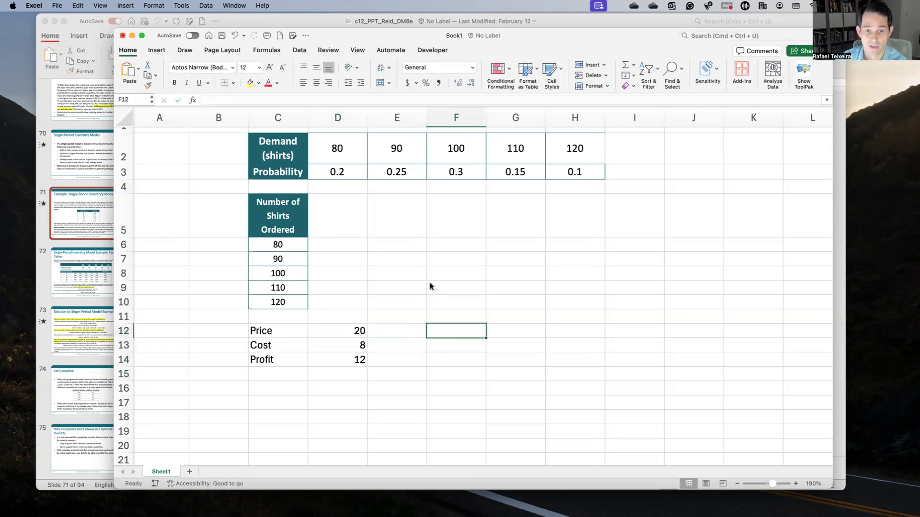
pyautogui.hotkey('ctrl', 'Up')
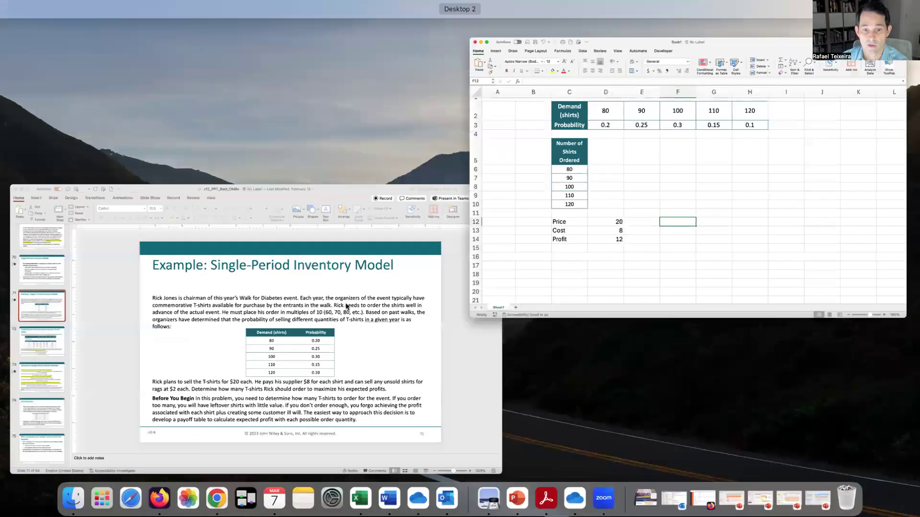
pyautogui.click(346, 309)
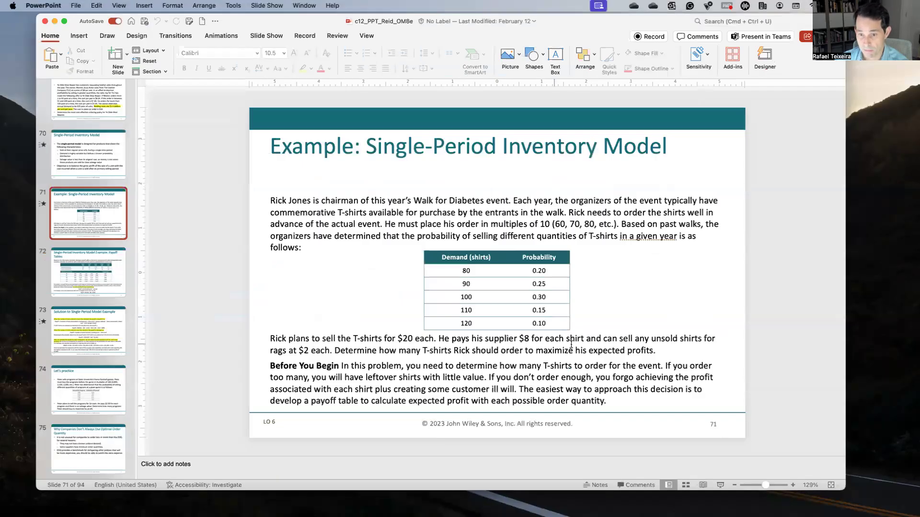
pyautogui.hotkey('ctrl', 'Up')
pyautogui.click(529, 310)
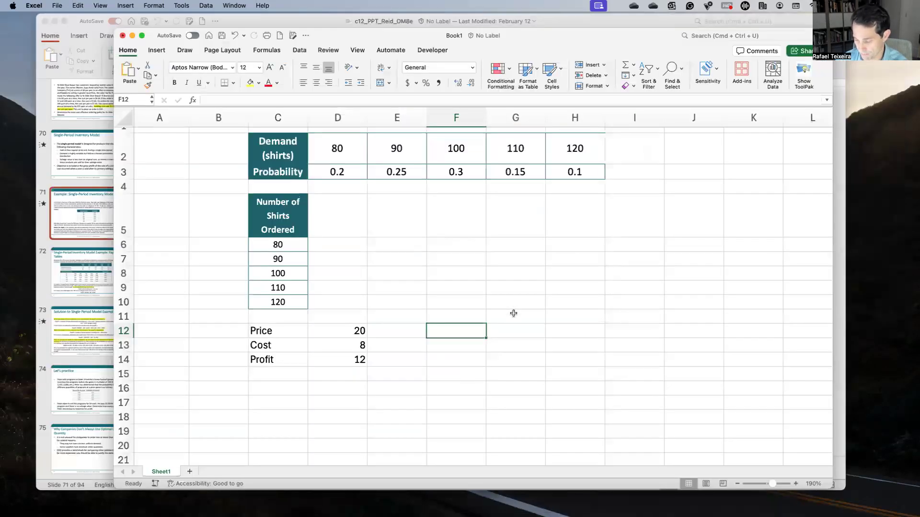
pyautogui.write('Sale')
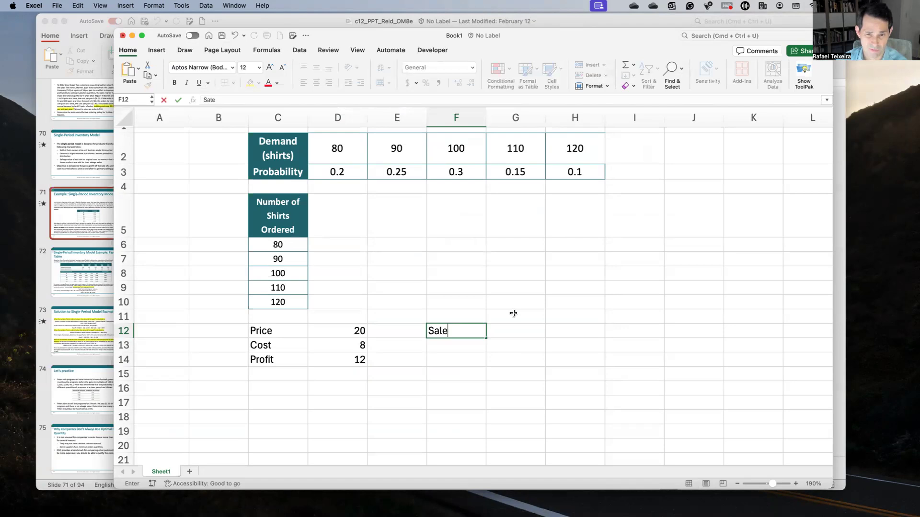
pyautogui.write(' price')
pyautogui.press('Tab')
pyautogui.write('2')
pyautogui.press('Return')
# - Label cell F13 as Loss and begin a formula in G13
pyautogui.write('Loss')
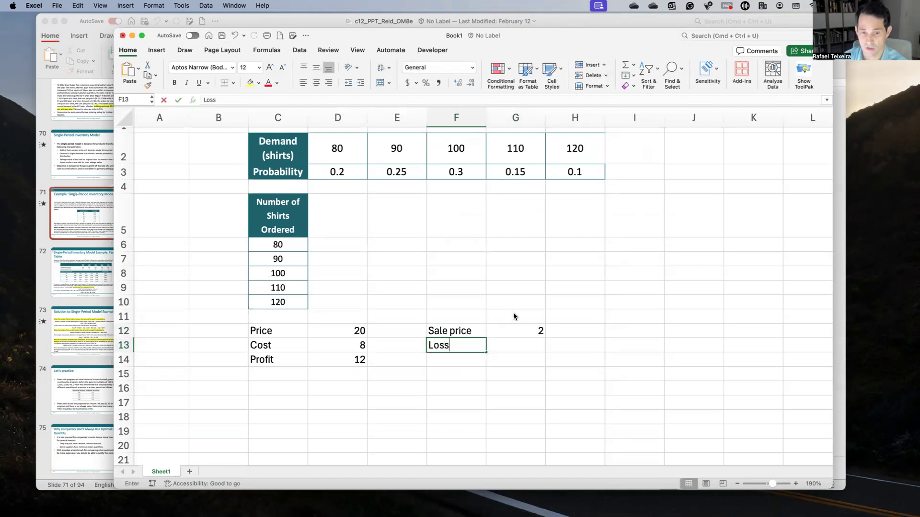
pyautogui.press('Tab')
pyautogui.write('=')
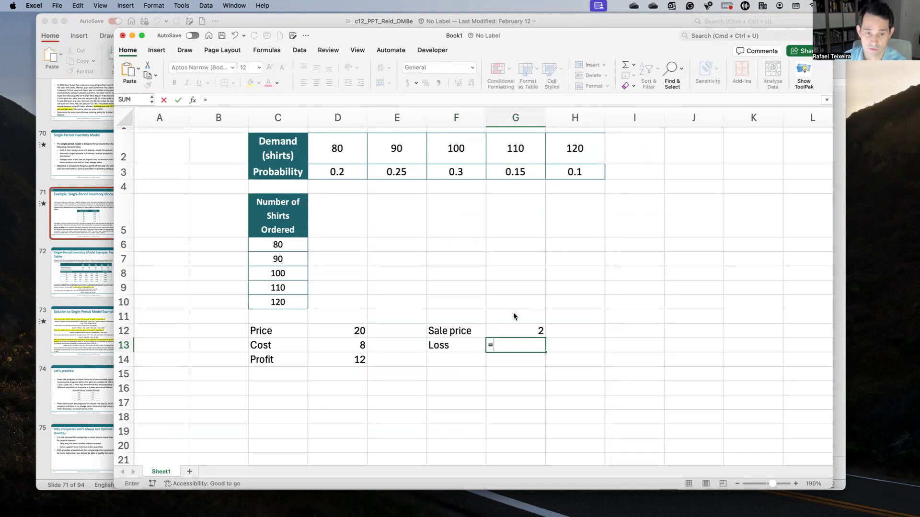
pyautogui.press('Left')
pyautogui.press('Left')
pyautogui.press('Left')
pyautogui.write('-')
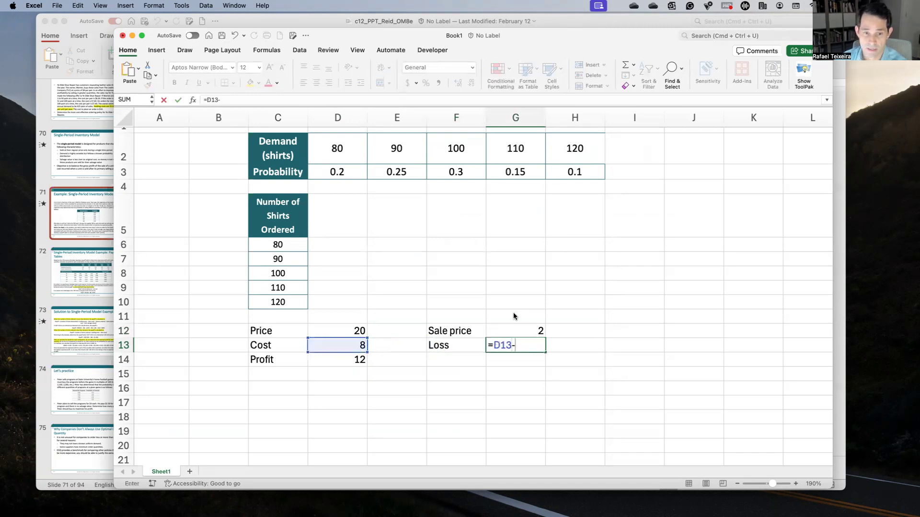
pyautogui.press('Up')
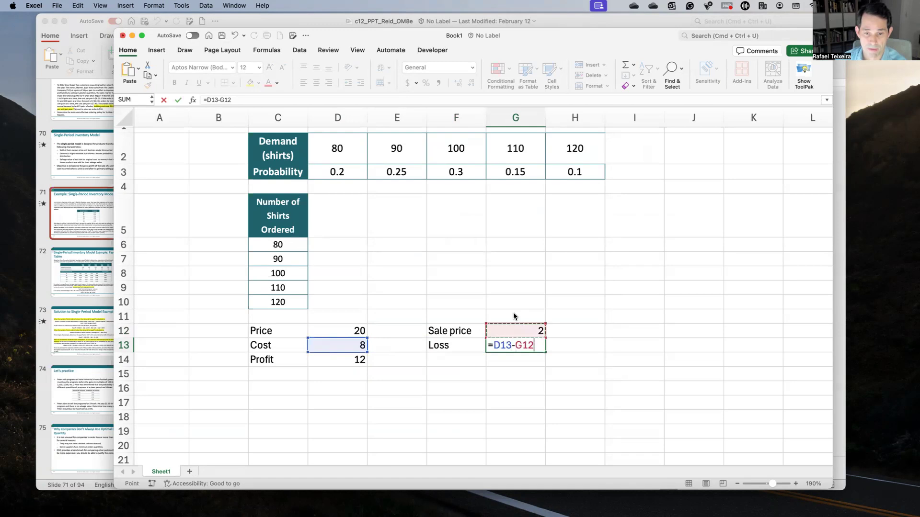
pyautogui.press('BackSpace')
pyautogui.press('BackSpace')
pyautogui.press('BackSpace')
pyautogui.press('BackSpace')
pyautogui.press('BackSpace')
pyautogui.press('BackSpace')
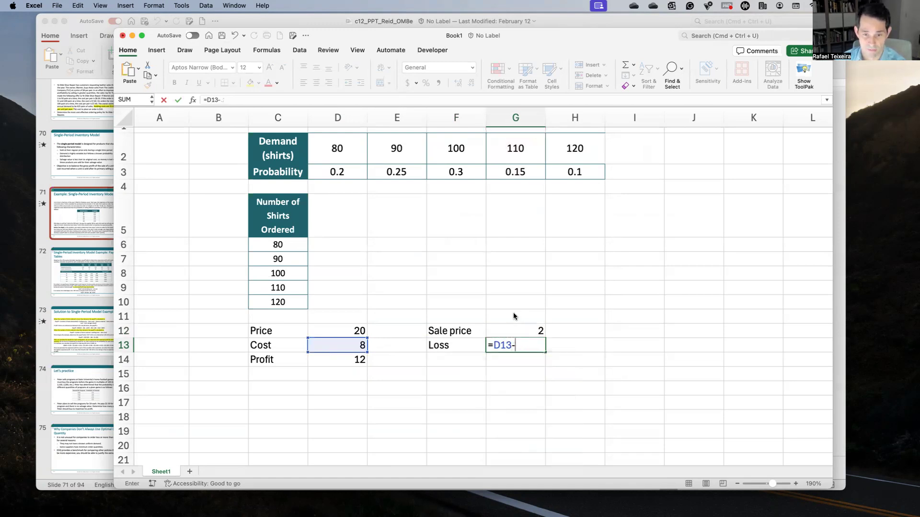
pyautogui.press('BackSpace')
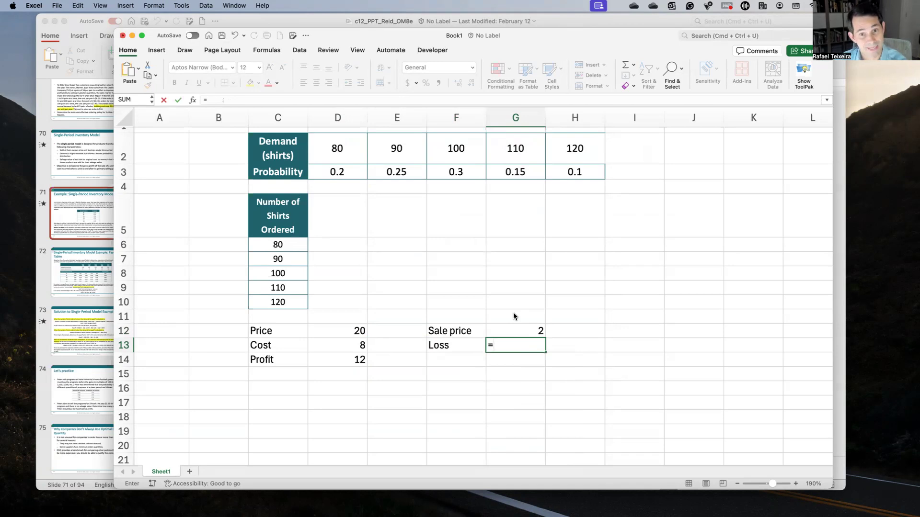
# - Complete the loss formula in G13 as =G12-D13, subtracting the cost from the sale price
pyautogui.click(513, 331)
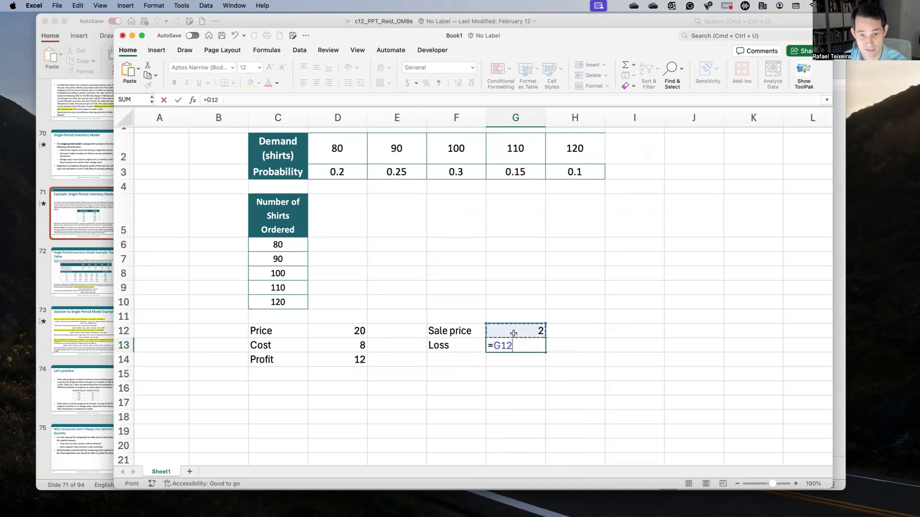
pyautogui.write('-')
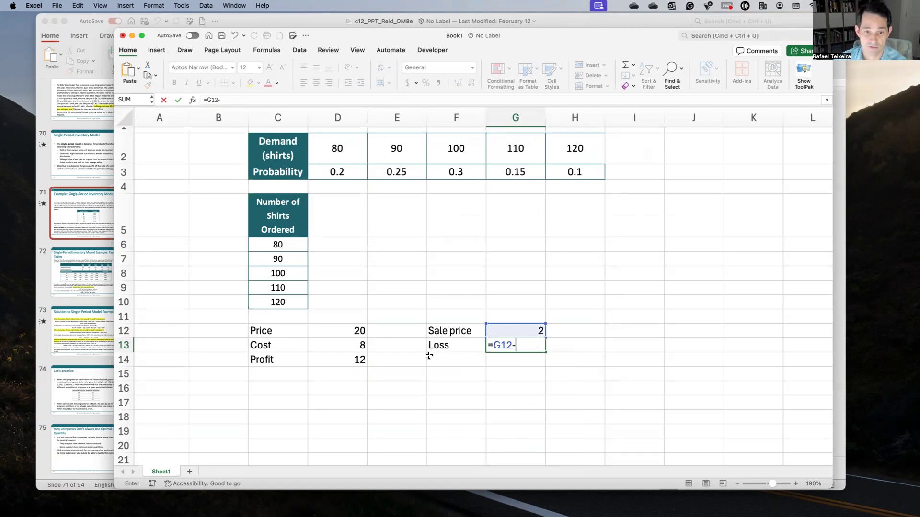
pyautogui.click(339, 347)
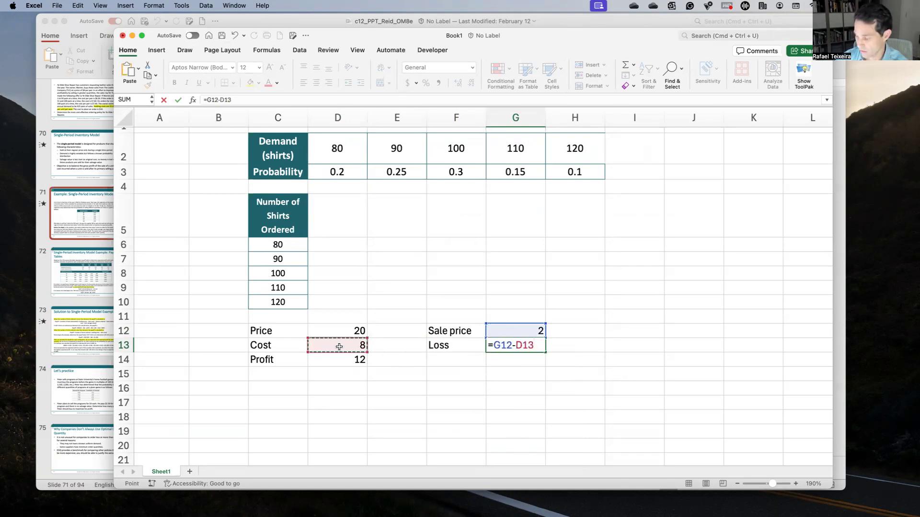
pyautogui.press('Return')
pyautogui.press('Up')
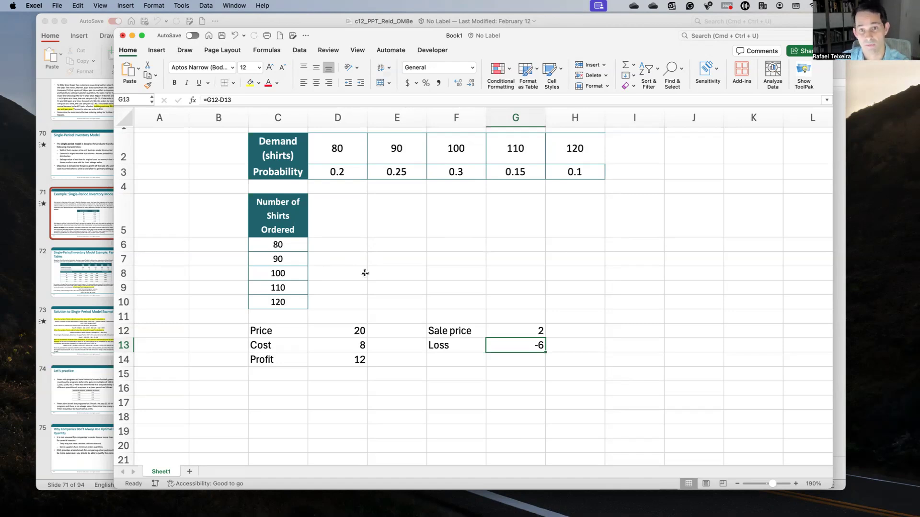
pyautogui.click(292, 226)
pyautogui.click(289, 245)
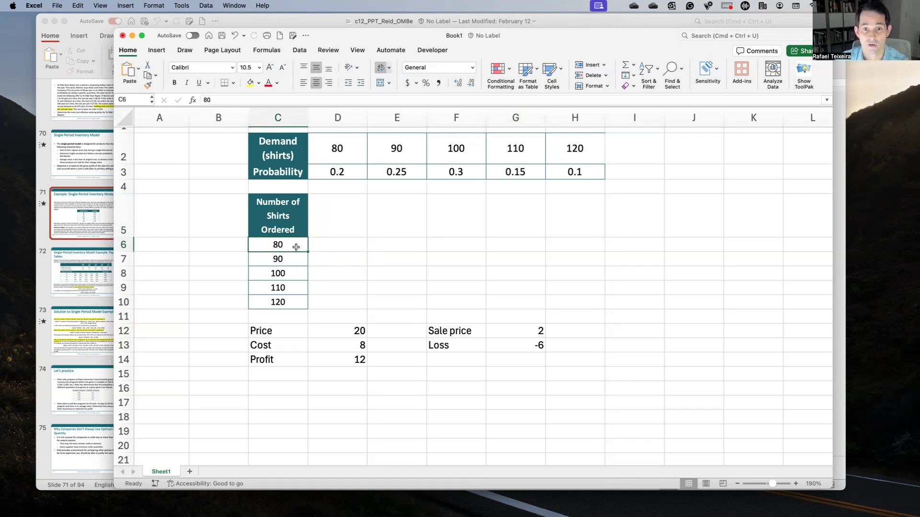
pyautogui.click(324, 247)
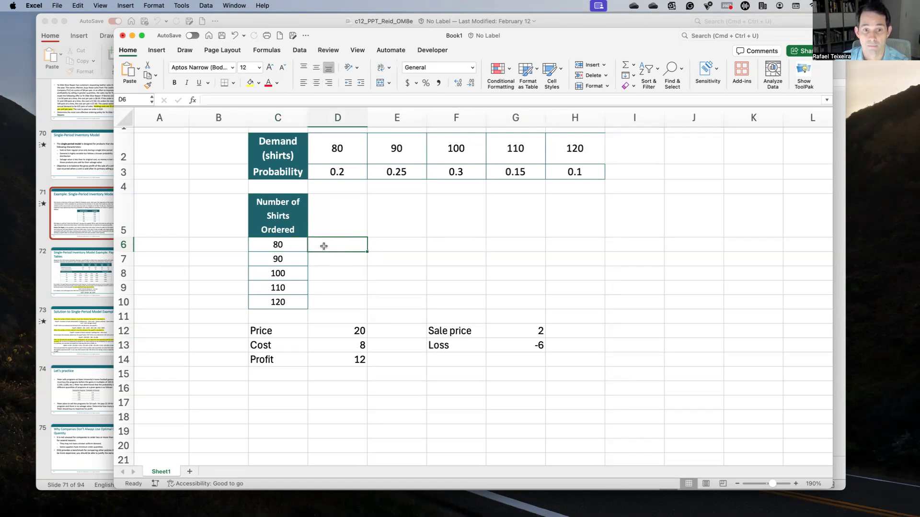
pyautogui.click(333, 153)
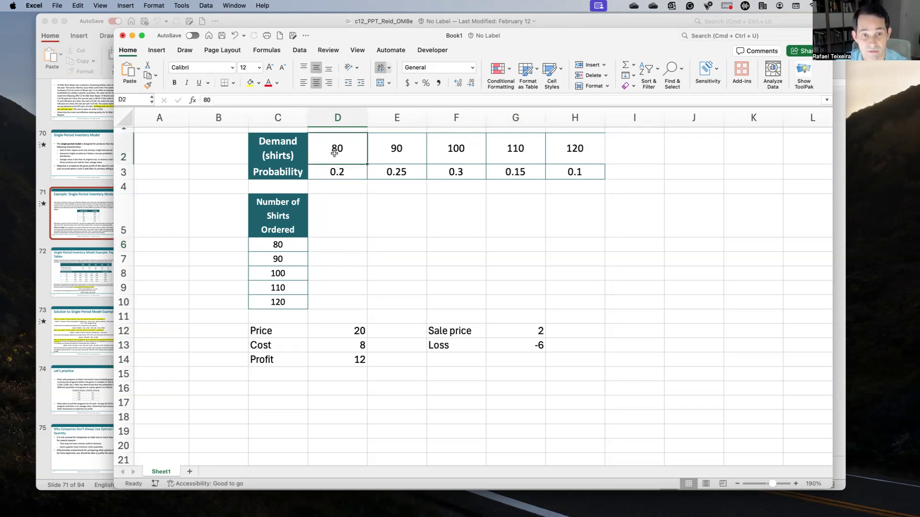
pyautogui.click(335, 250)
pyautogui.click(293, 251)
pyautogui.click(333, 248)
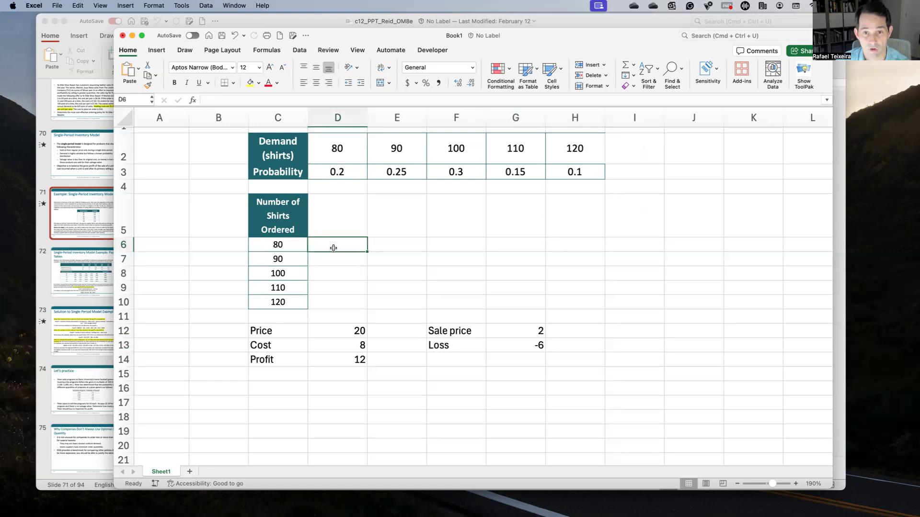
# - Calculate the payoff for ordering 80 shirts at a demand of 80 in D6 with the formula =D2*D14
pyautogui.write('=')
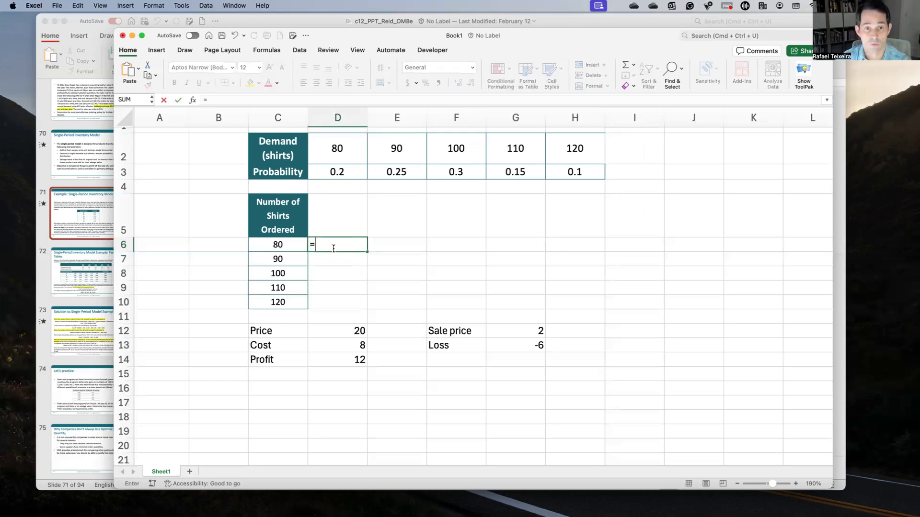
pyautogui.click(340, 155)
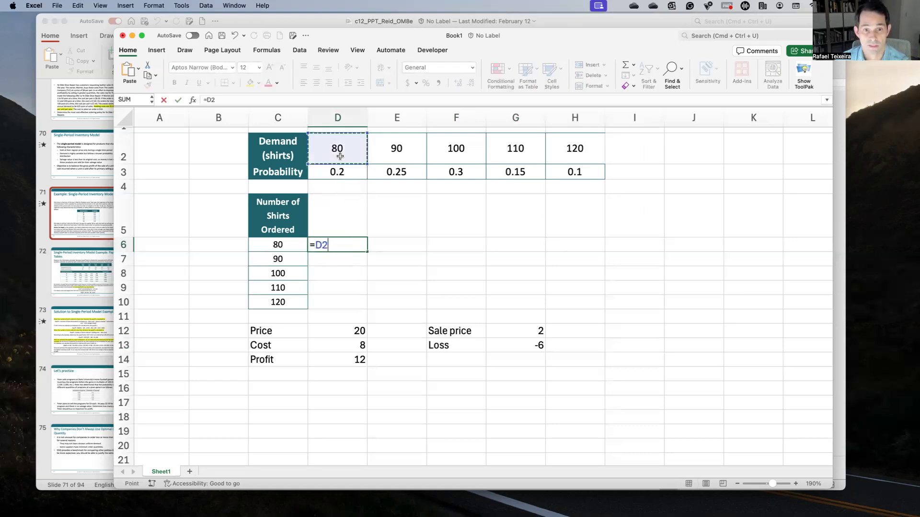
pyautogui.write('*')
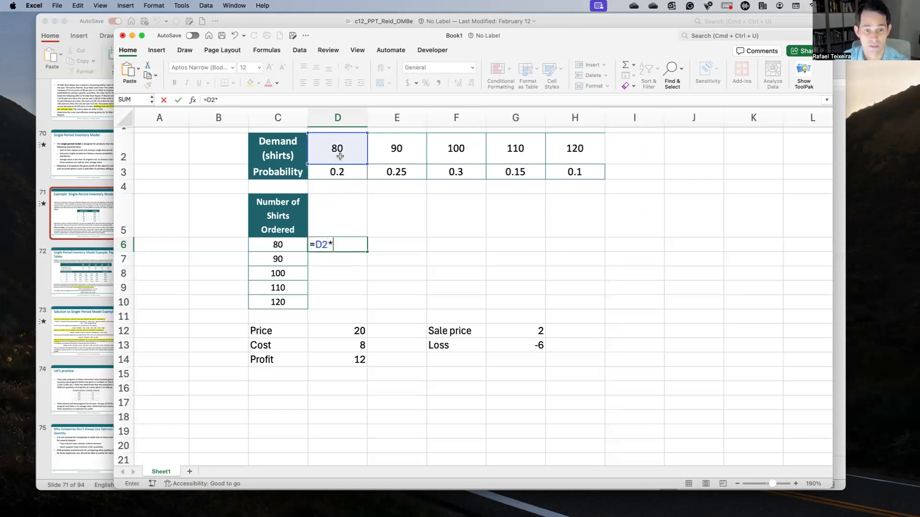
pyautogui.click(351, 366)
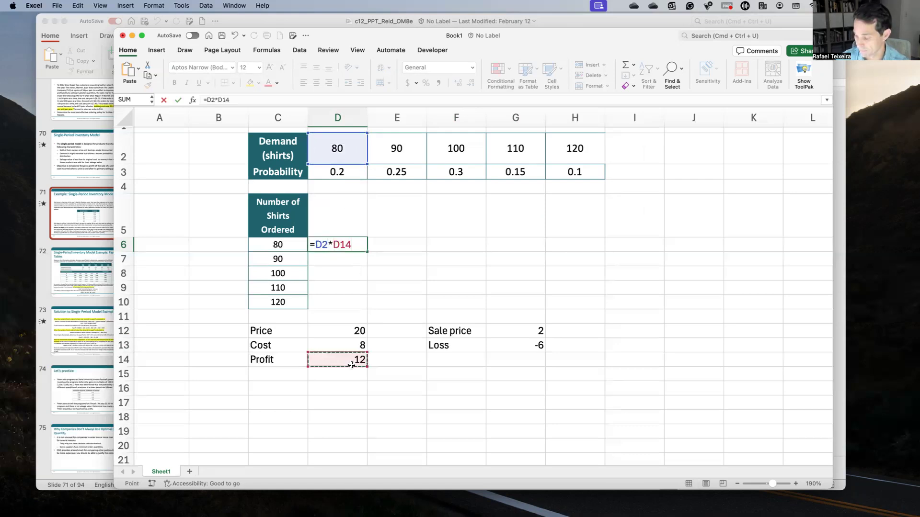
pyautogui.press('Return')
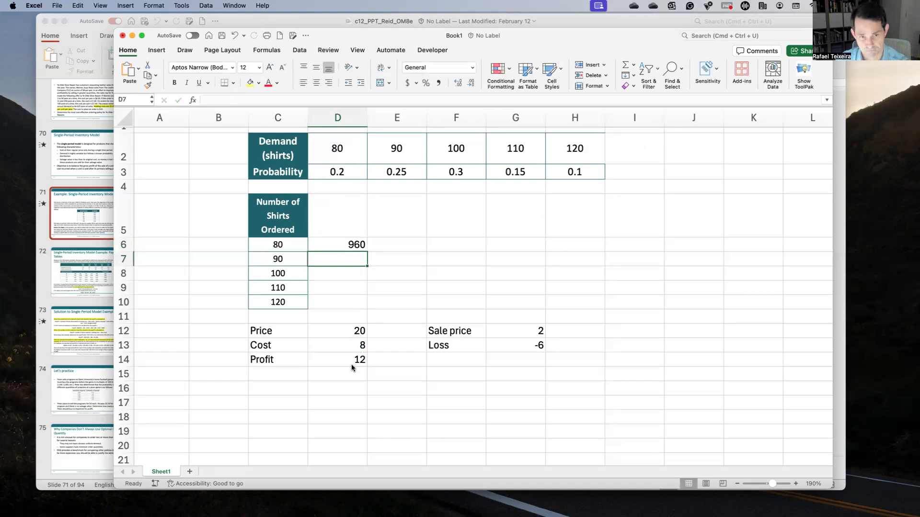
# - Calculate the payoff for ordering 90 shirts in D7 with =D2*D14+10*G13, adding the loss on 10 unsold shirts
pyautogui.click(296, 262)
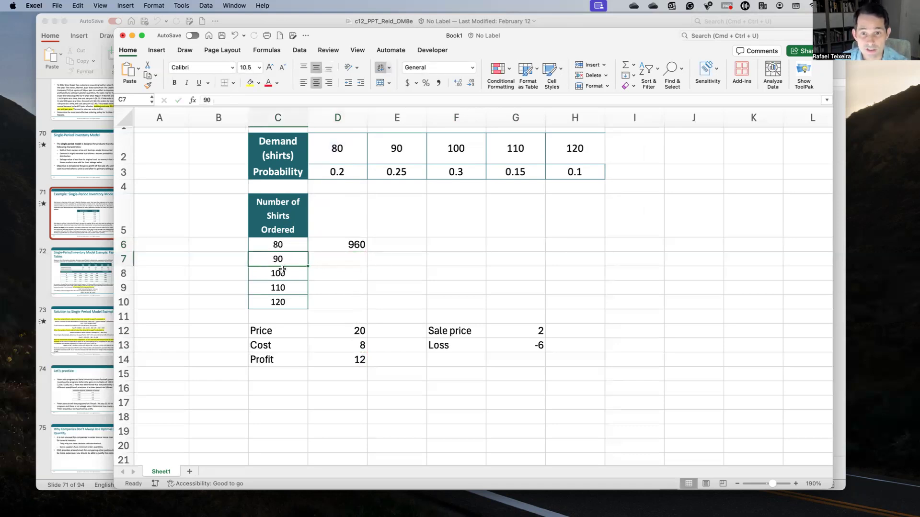
pyautogui.click(337, 159)
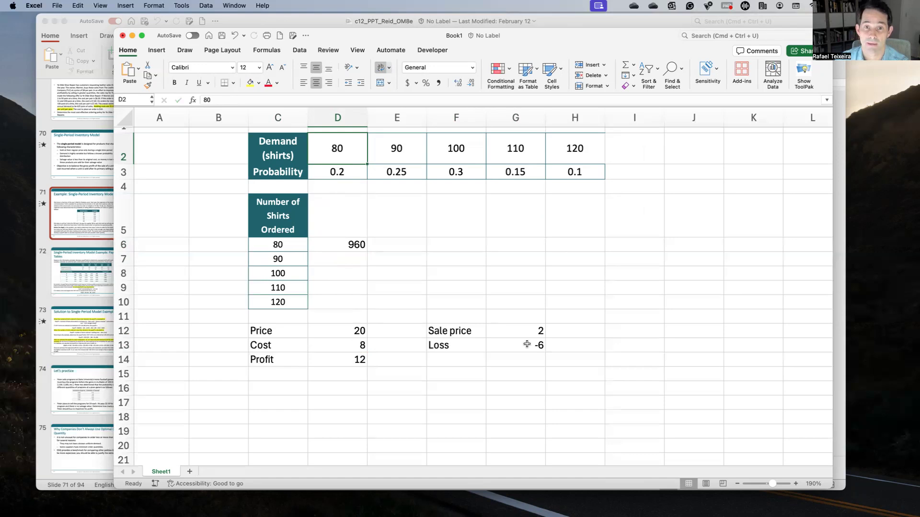
pyautogui.click(353, 259)
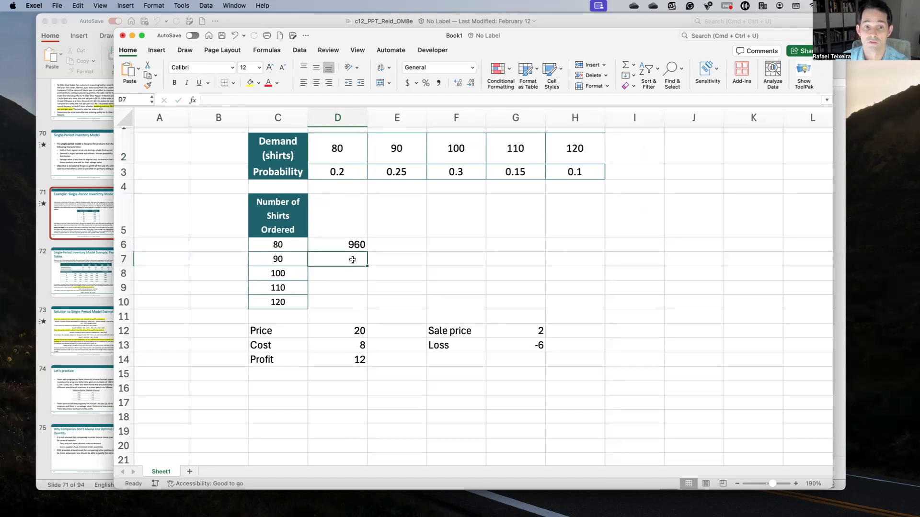
pyautogui.write('=')
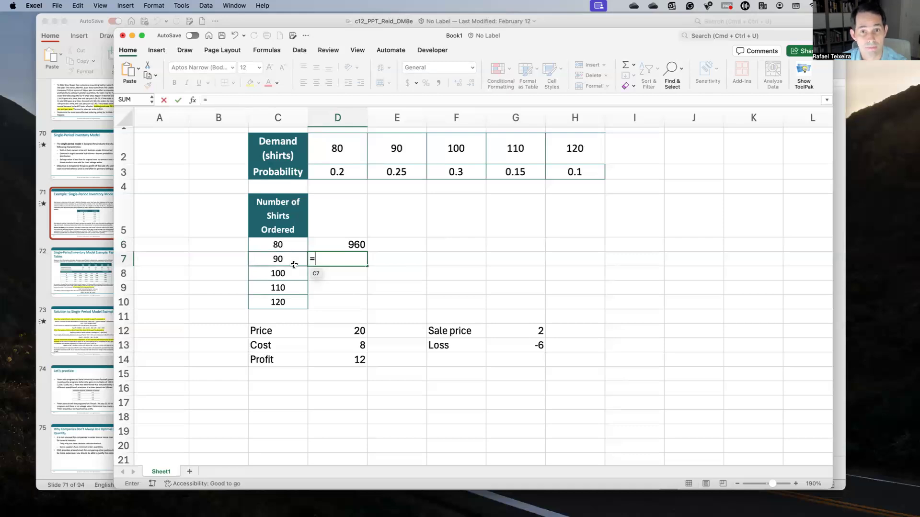
pyautogui.click(351, 158)
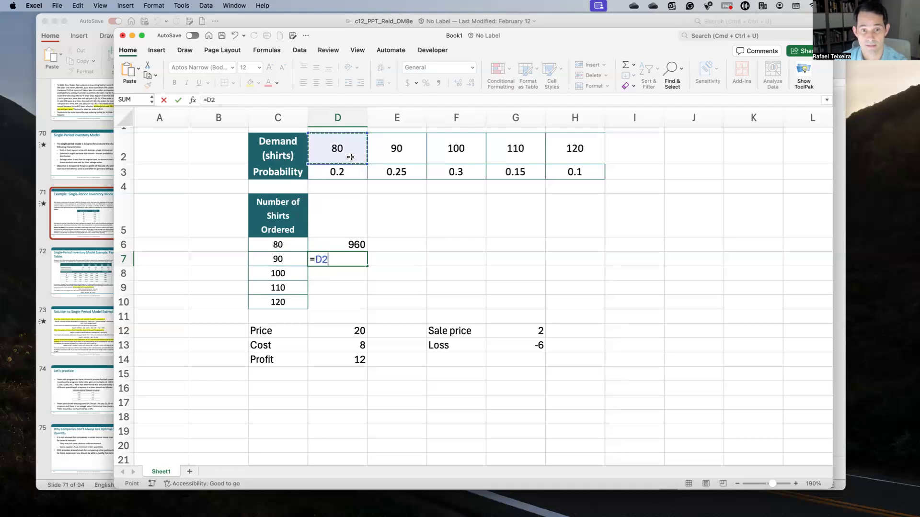
pyautogui.write('*')
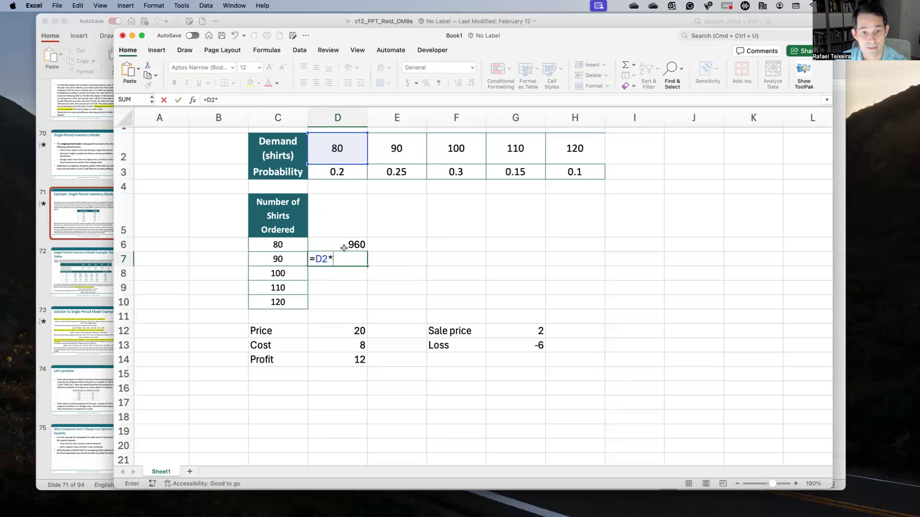
pyautogui.click(342, 358)
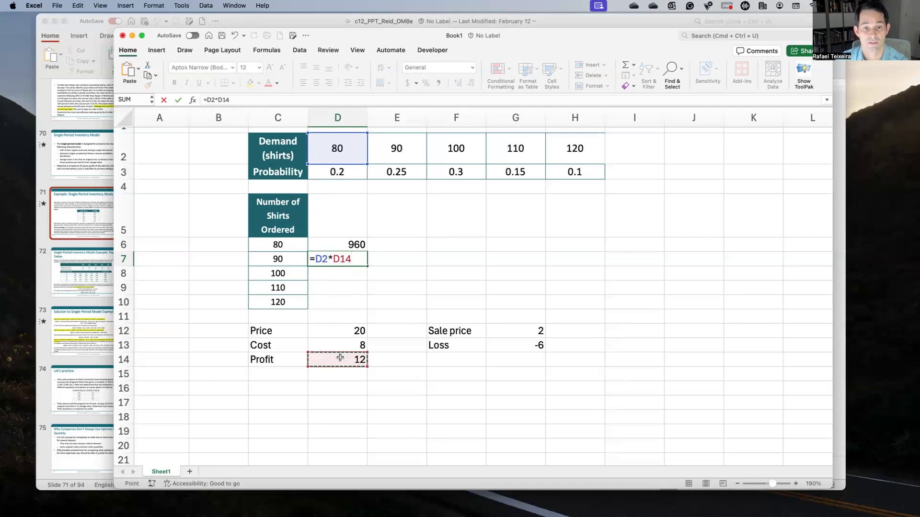
pyautogui.write('+')
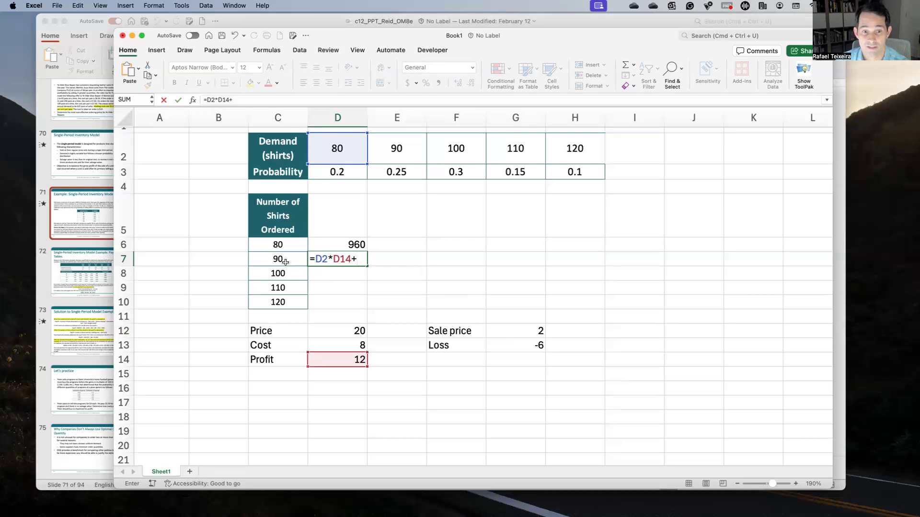
pyautogui.write('10')
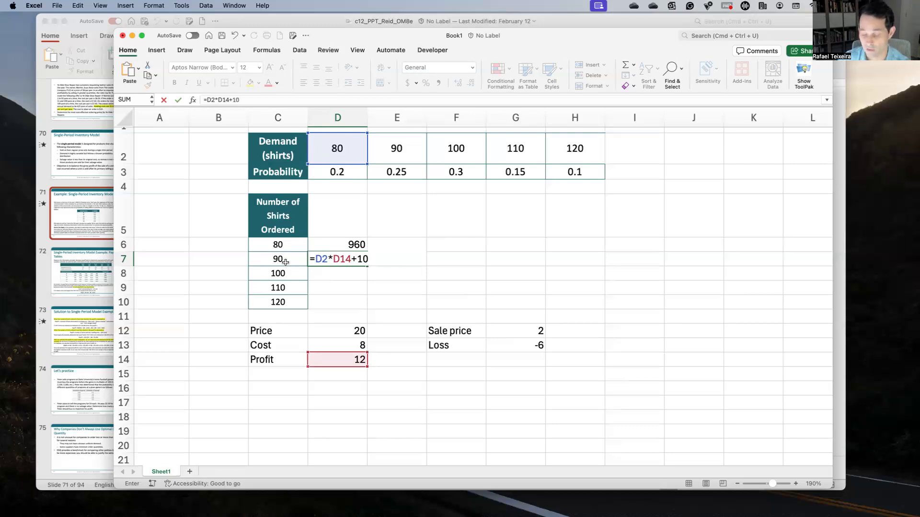
pyautogui.write('*')
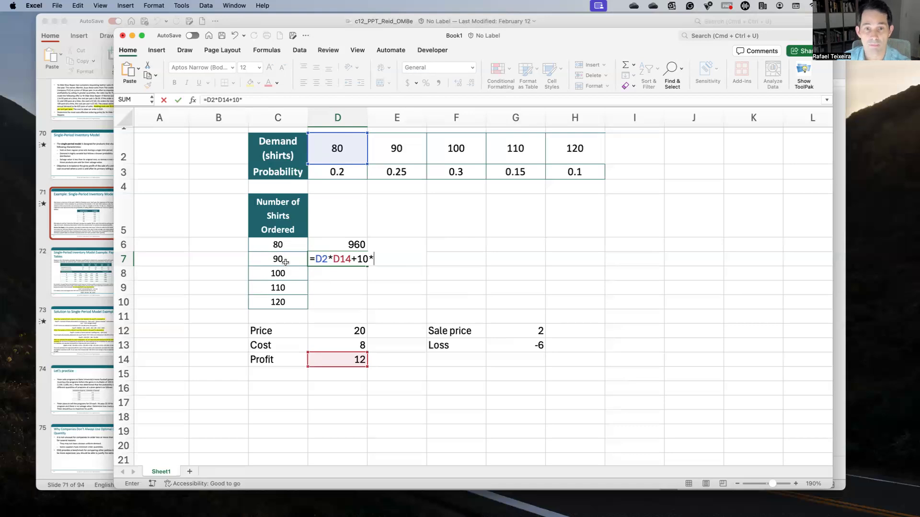
pyautogui.click(520, 345)
pyautogui.press('Return')
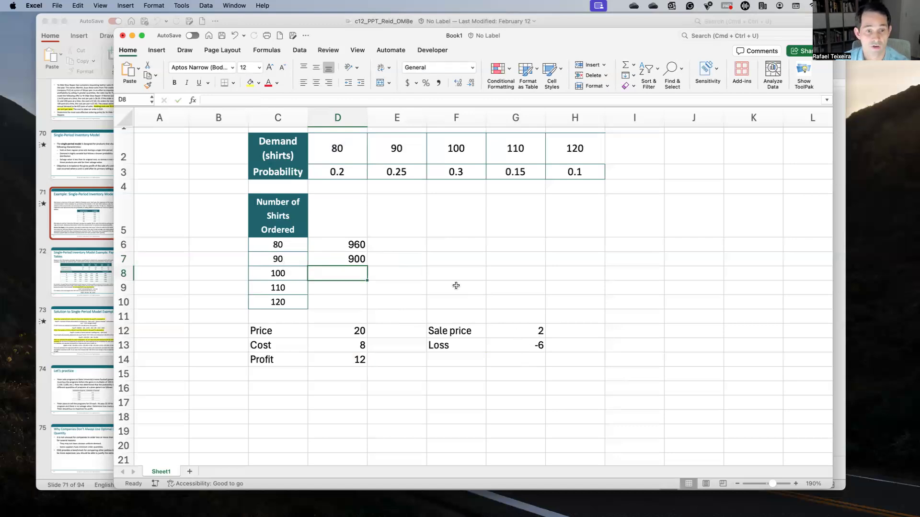
# - Calculate the payoff for ordering 100 shirts in D8 with =D2*D14+20*G13, adding the loss on 20 unsold shirts
pyautogui.click(292, 273)
pyautogui.click(324, 273)
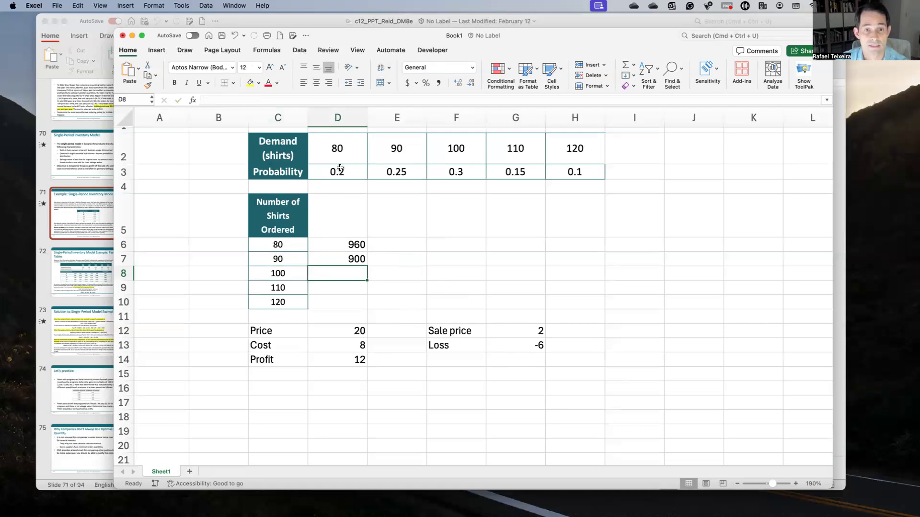
pyautogui.write('=')
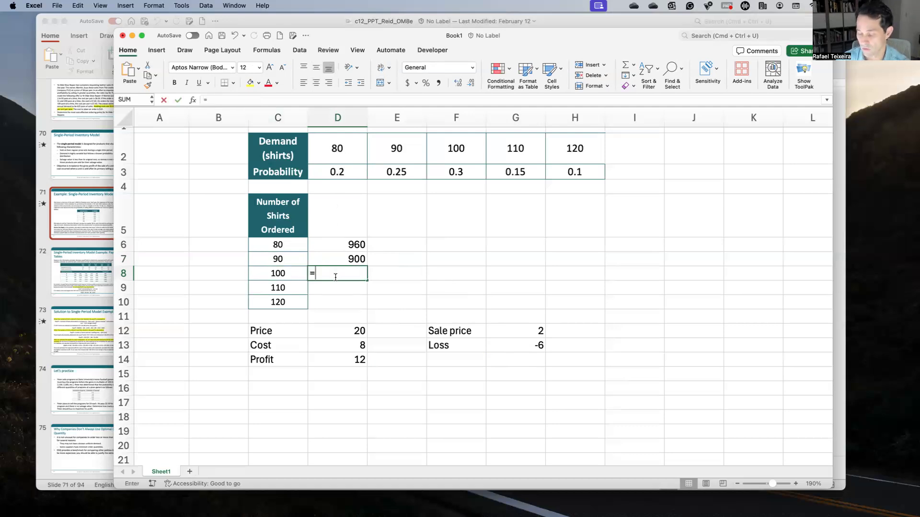
pyautogui.click(336, 152)
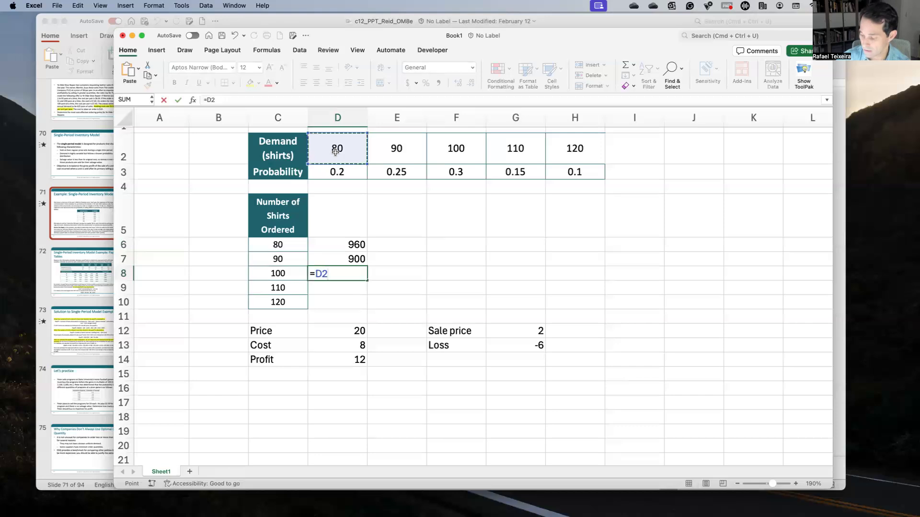
pyautogui.write('*')
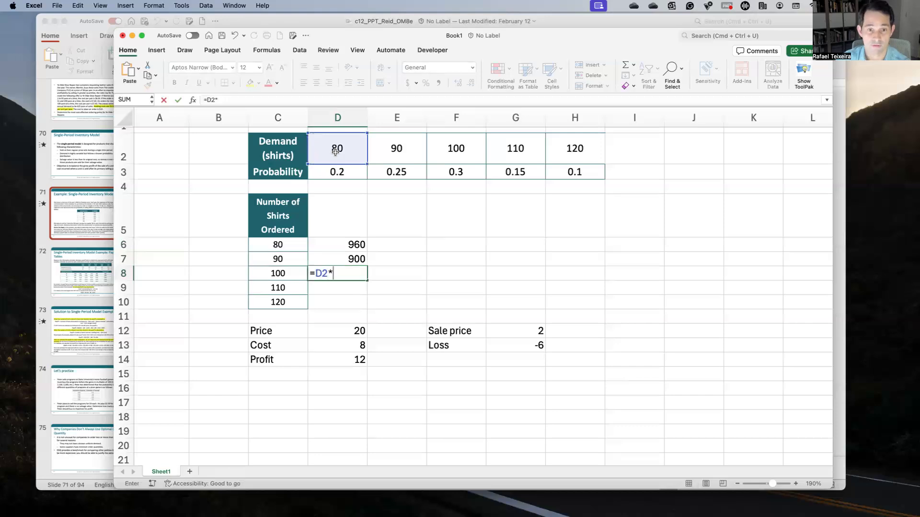
pyautogui.click(350, 362)
pyautogui.write('+')
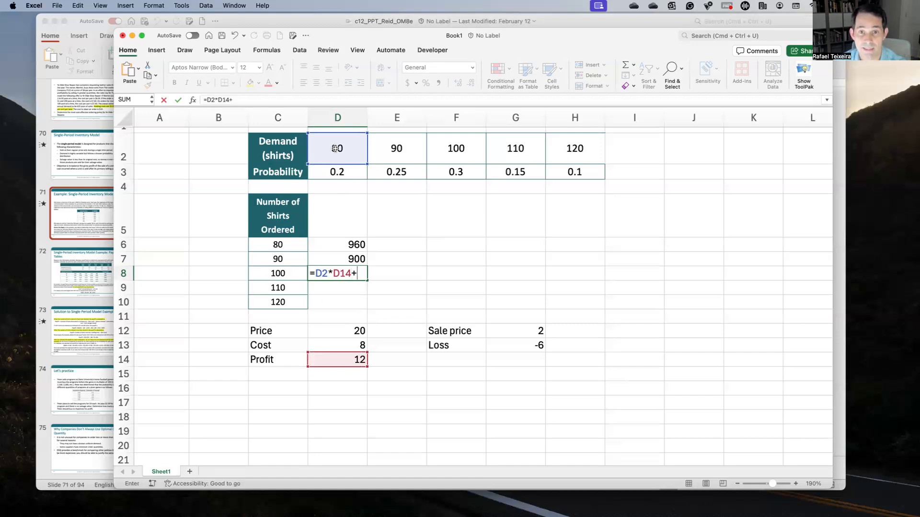
pyautogui.write('20*')
pyautogui.click(537, 348)
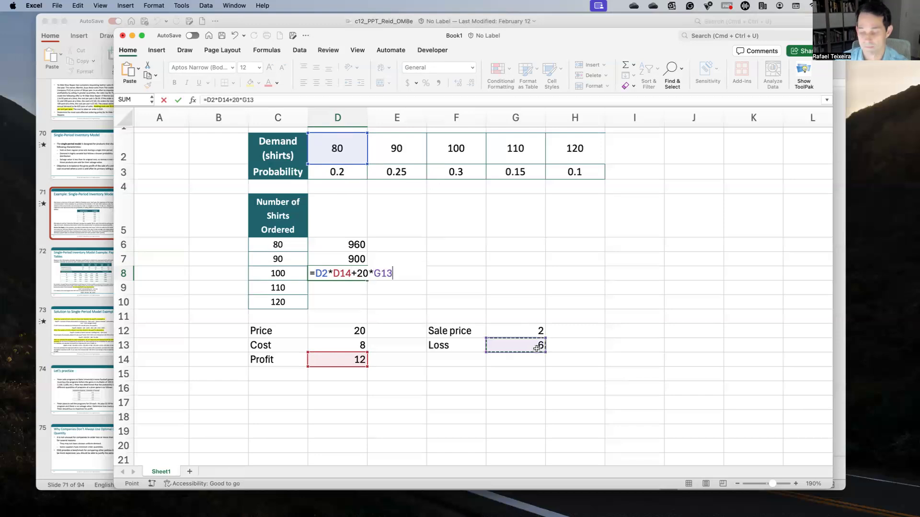
pyautogui.press('Return')
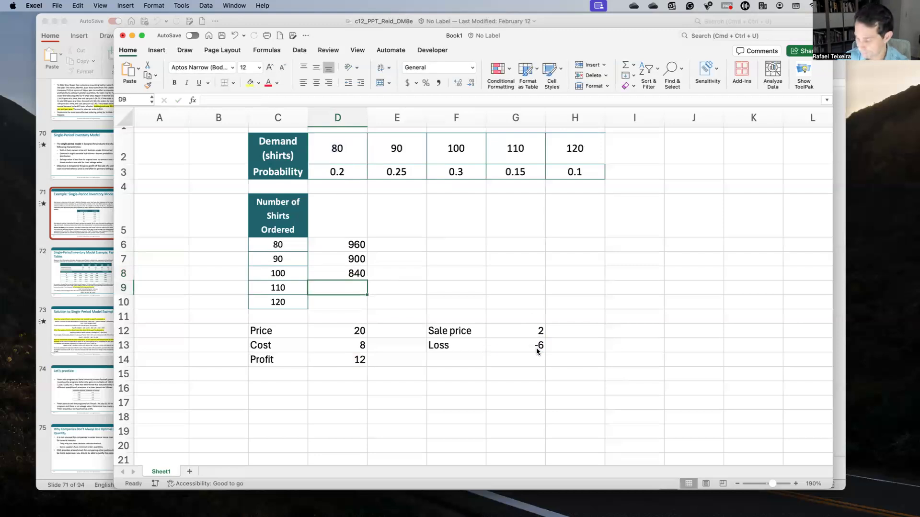
# - Calculate the payoff for ordering 110 shirts in D9 with =D2*D14+(C9-D2)*G13, deriving the unsold shirts from order minus demand
pyautogui.write('=')
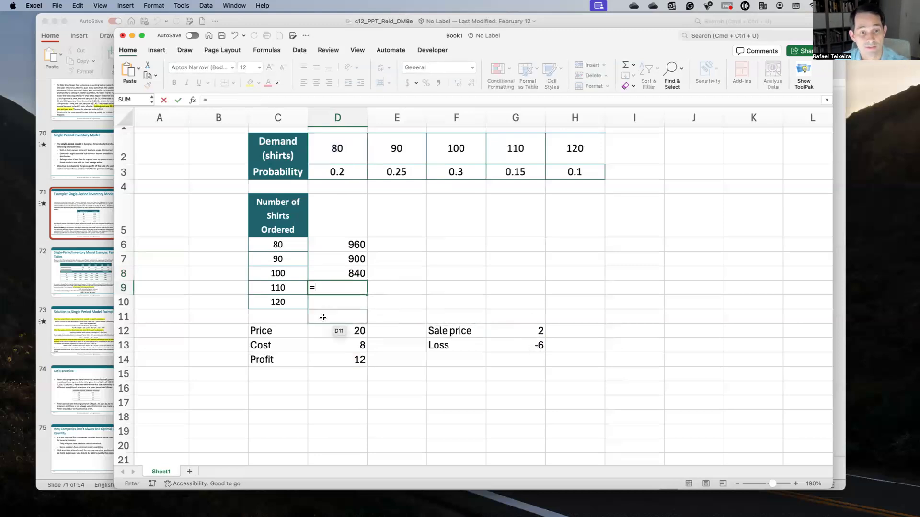
pyautogui.click(348, 161)
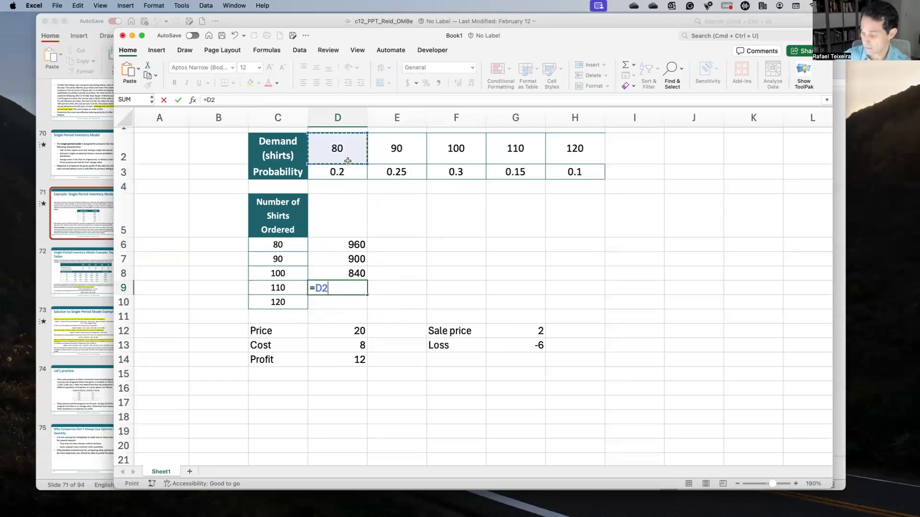
pyautogui.write('*')
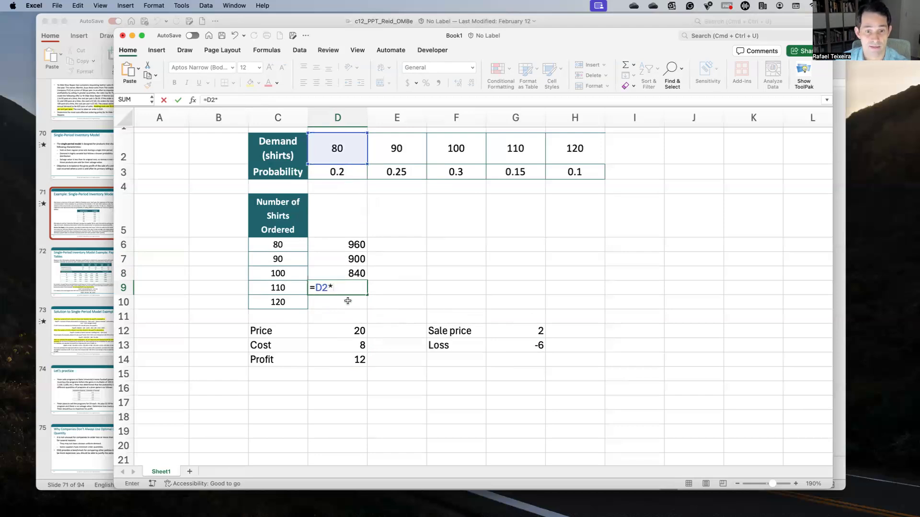
pyautogui.click(350, 364)
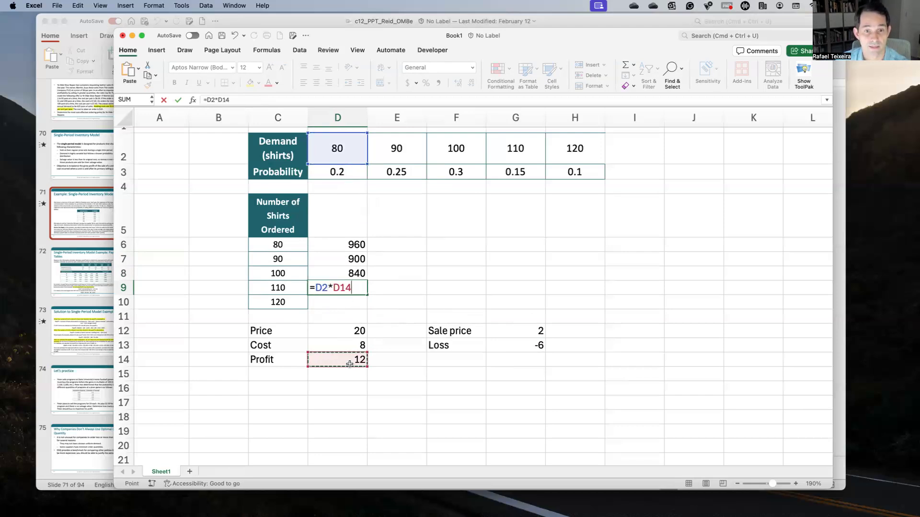
pyautogui.write('+')
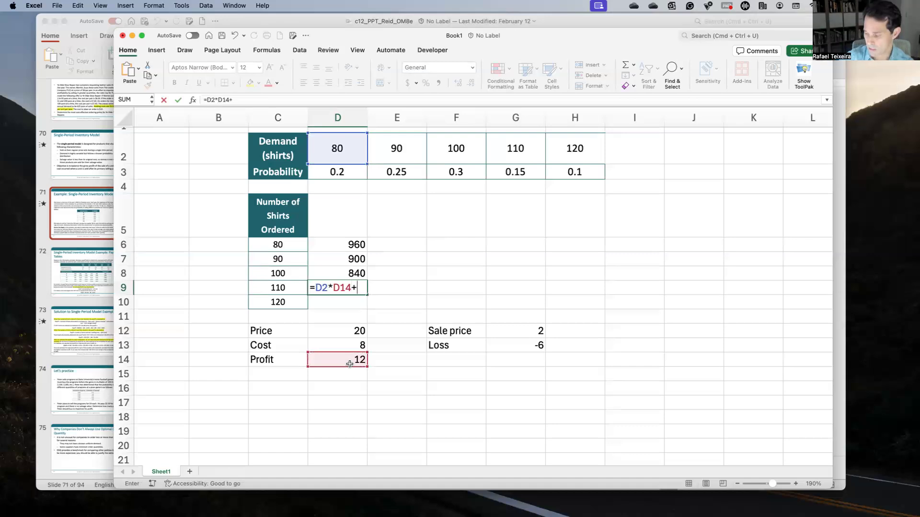
pyautogui.write('(')
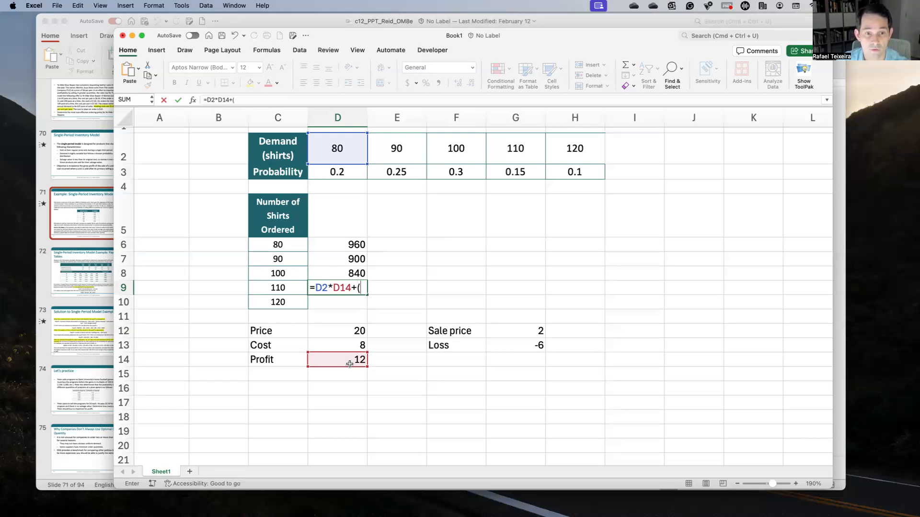
pyautogui.click(273, 290)
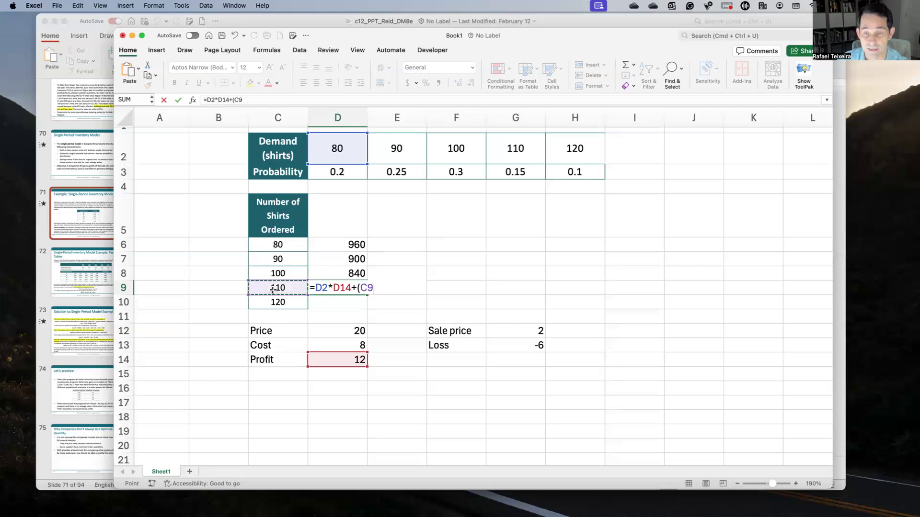
pyautogui.write('-')
pyautogui.click(334, 144)
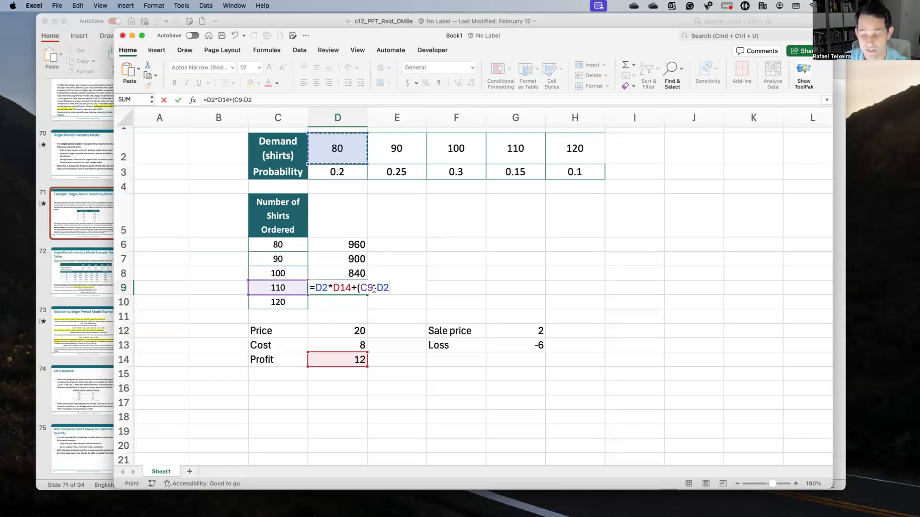
pyautogui.write(')')
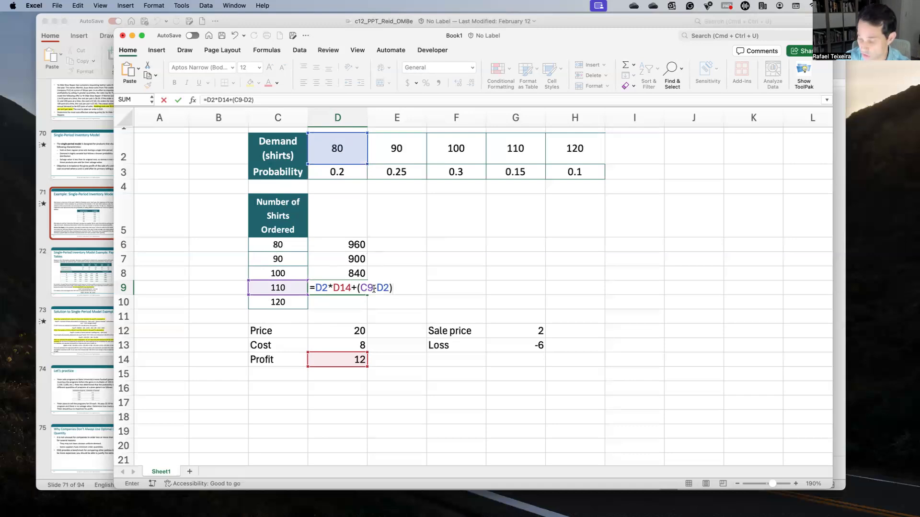
pyautogui.write('*')
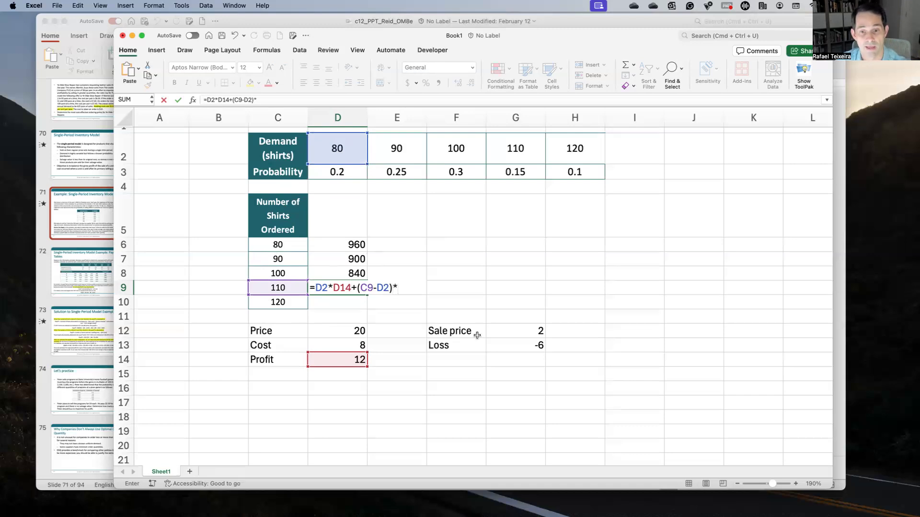
pyautogui.click(503, 340)
pyautogui.press('Return')
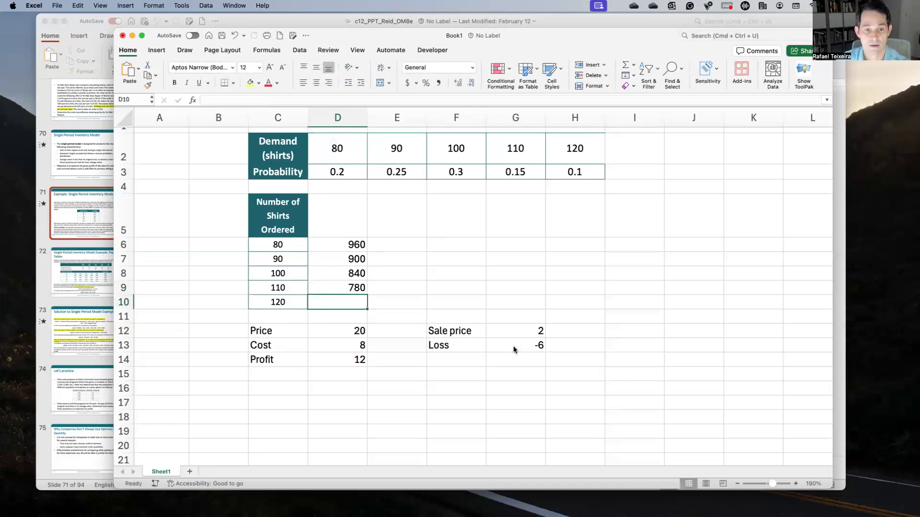
# - Calculate the payoff for ordering 120 shirts at a demand of 80 in D10 with =D2*D14+(C10-D2)*G13
pyautogui.write('=')
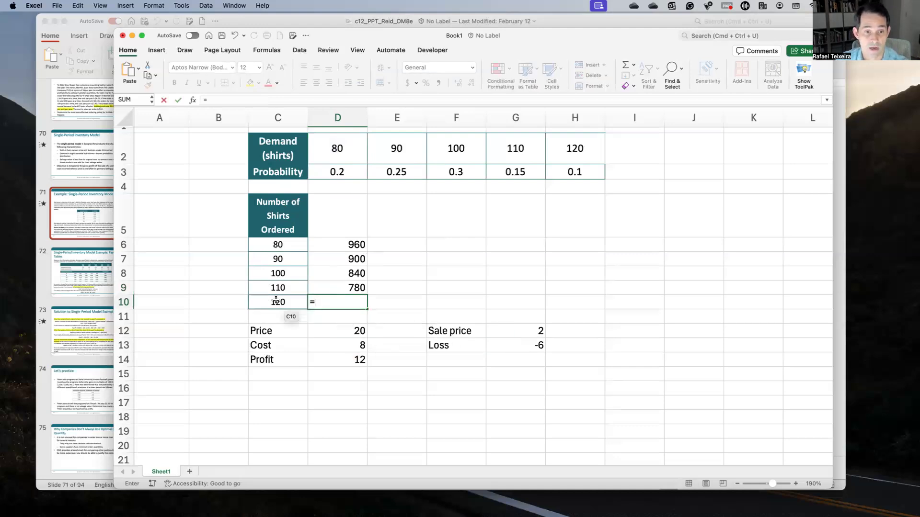
pyautogui.click(342, 148)
pyautogui.write('*')
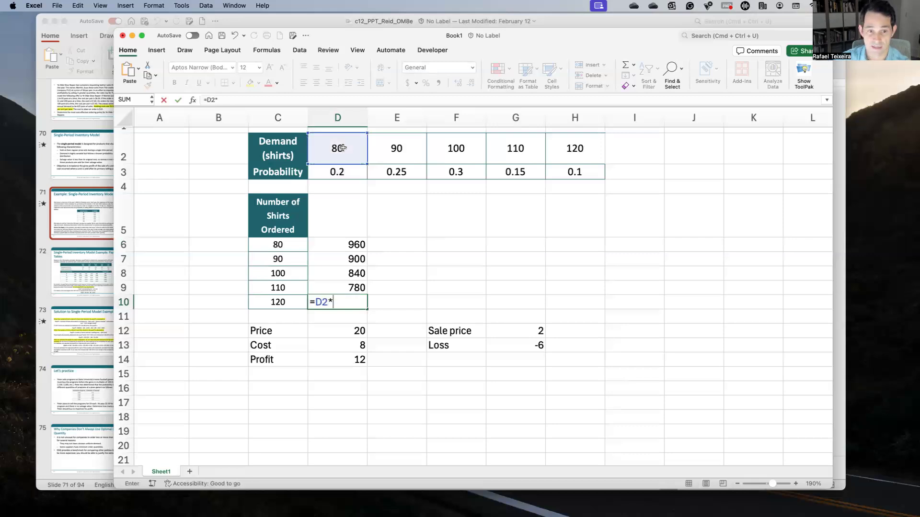
pyautogui.click(348, 359)
pyautogui.write('+(')
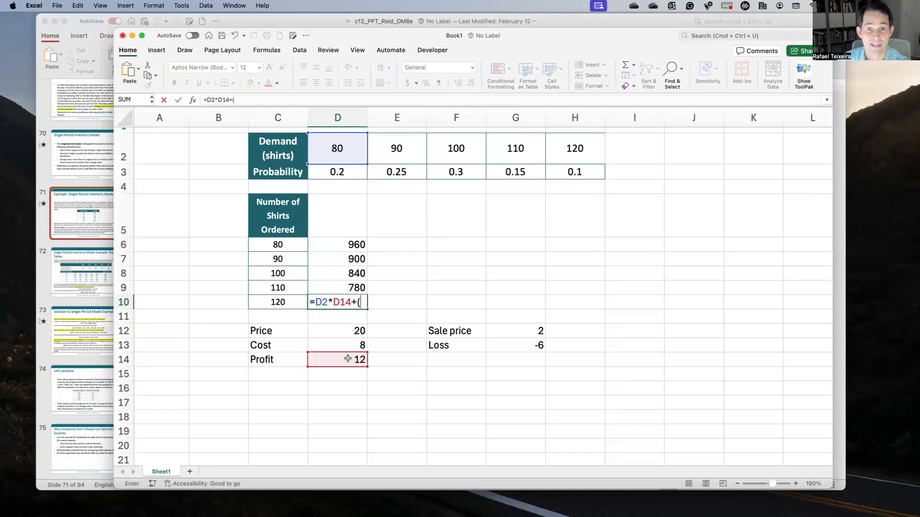
pyautogui.click(286, 305)
pyautogui.write('-')
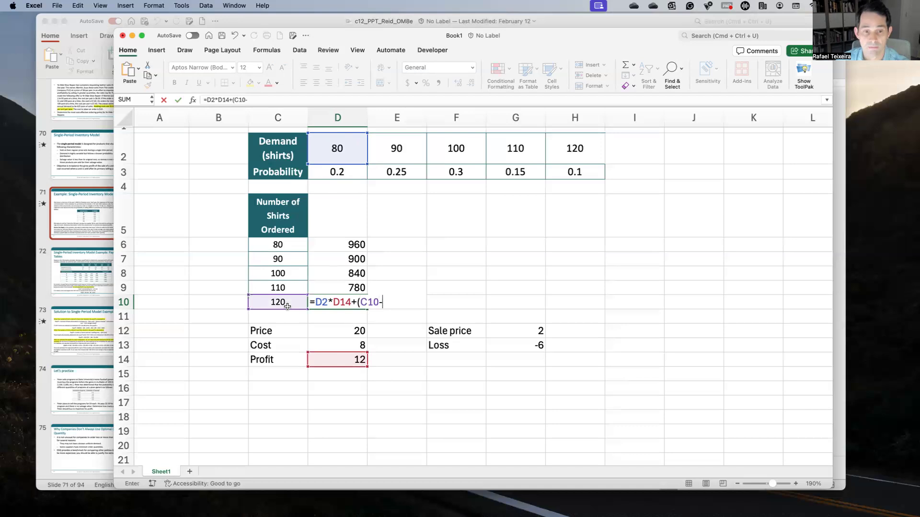
pyautogui.click(335, 143)
pyautogui.write(')*')
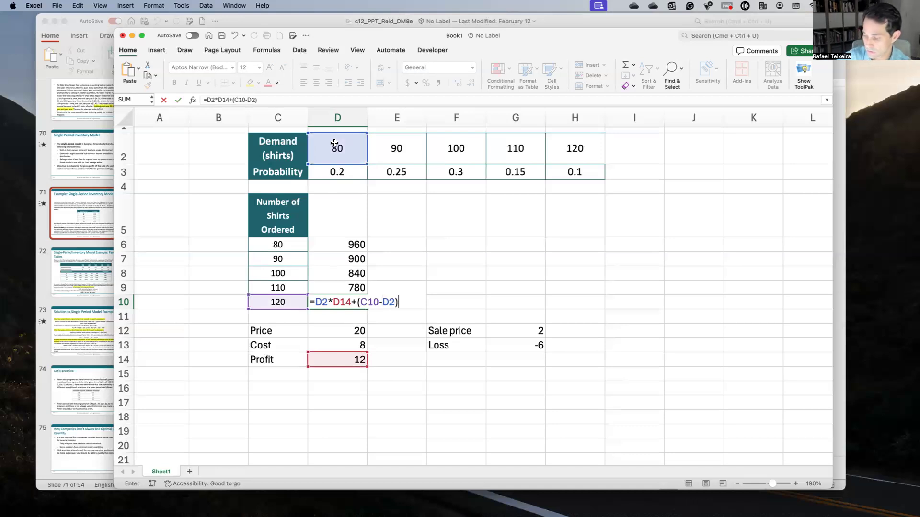
pyautogui.click(507, 345)
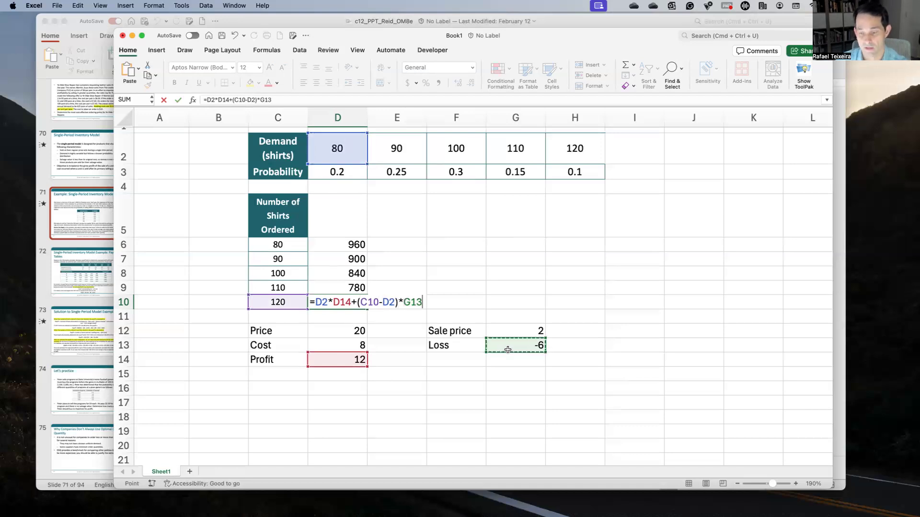
pyautogui.press('Return')
pyautogui.press('Up')
pyautogui.press('Up')
pyautogui.press('Up')
pyautogui.press('Up')
pyautogui.press('Up')
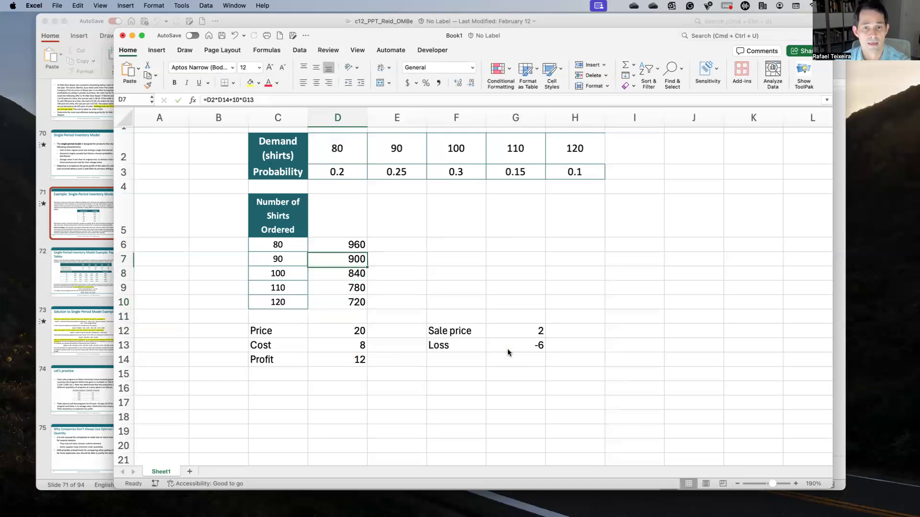
pyautogui.press('Right')
pyautogui.press('Left')
pyautogui.press('Left')
pyautogui.press('Right')
pyautogui.press('Right')
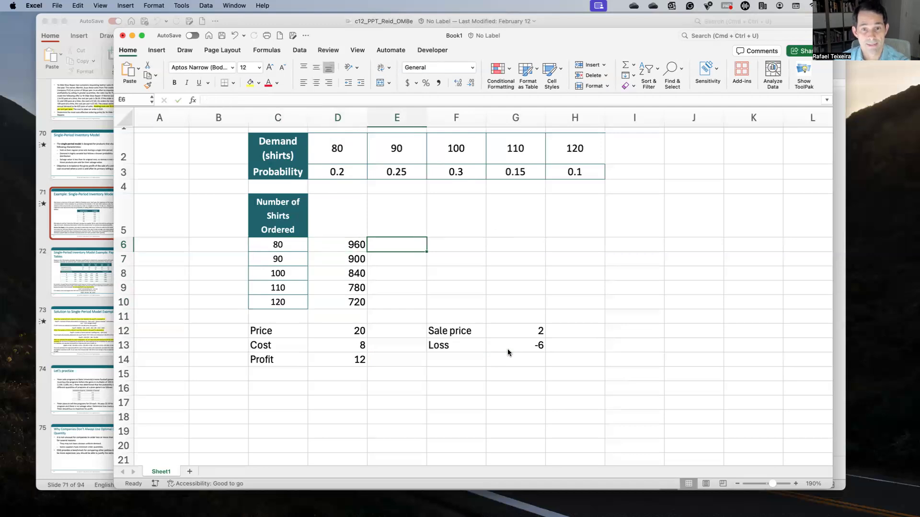
pyautogui.press('Left')
pyautogui.press('Left')
pyautogui.press('Right')
pyautogui.press('Right')
pyautogui.press('Left')
pyautogui.press('Left')
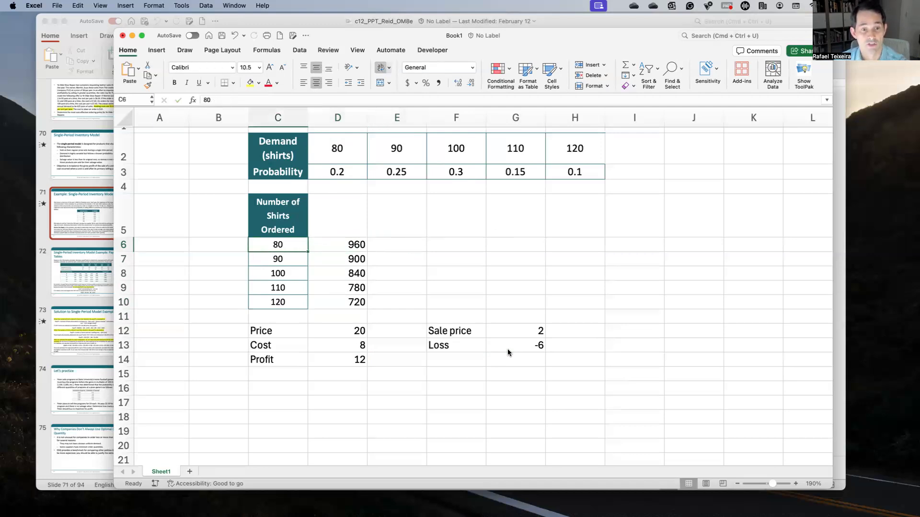
# - Calculate the payoff for ordering 80 shirts at a demand of 90 in E6 with the formula =C6*D14
pyautogui.press('Right')
pyautogui.press('Right')
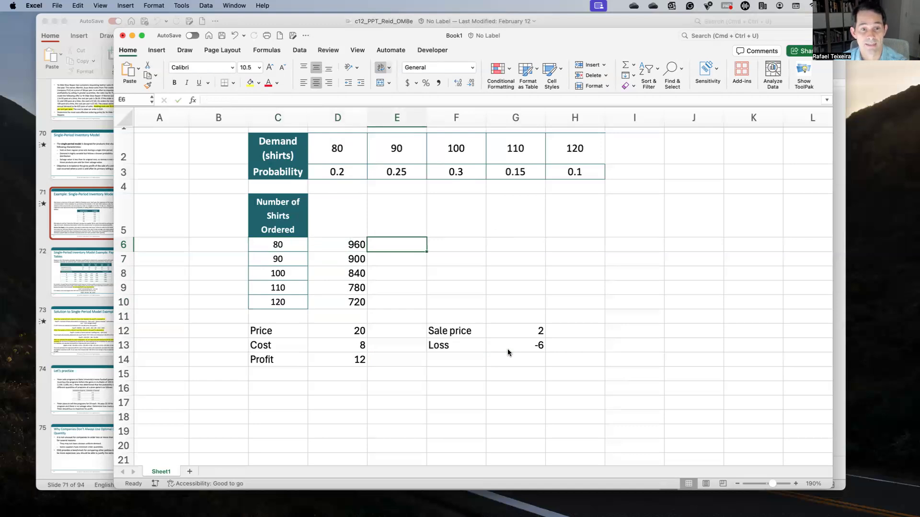
pyautogui.write('=')
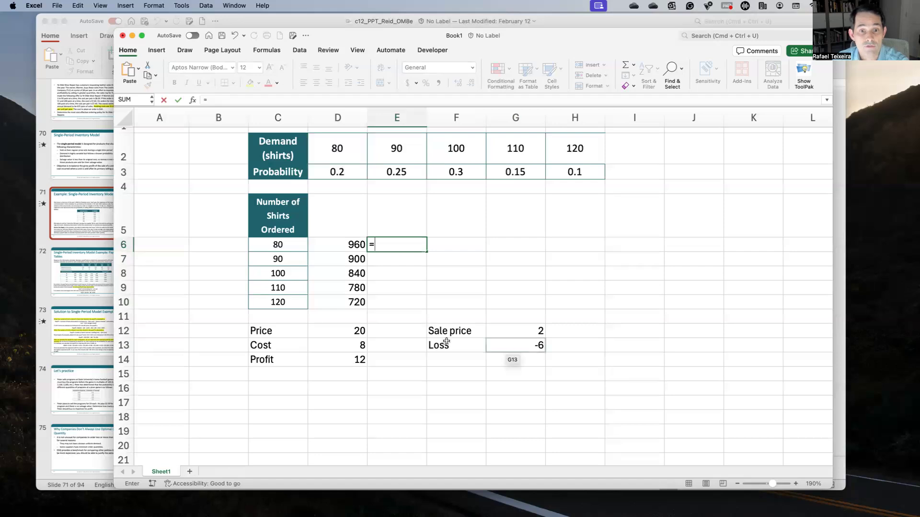
pyautogui.click(297, 245)
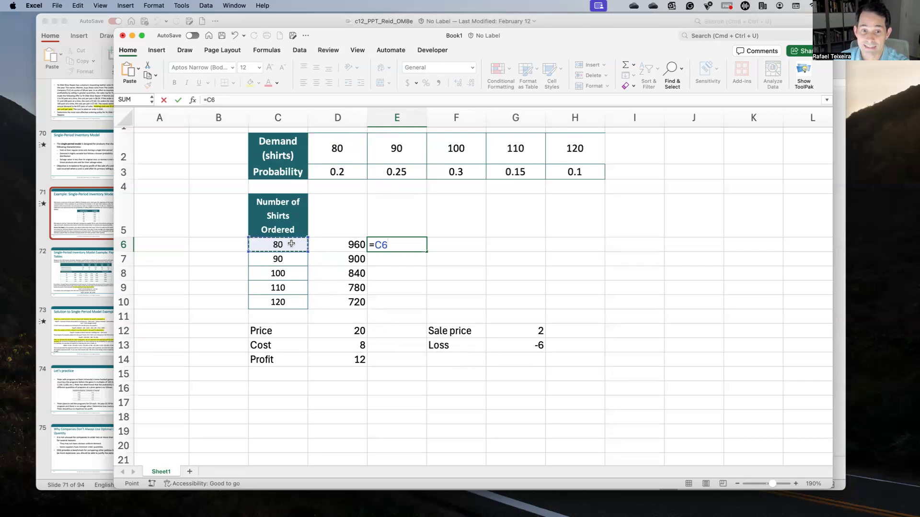
pyautogui.write('*')
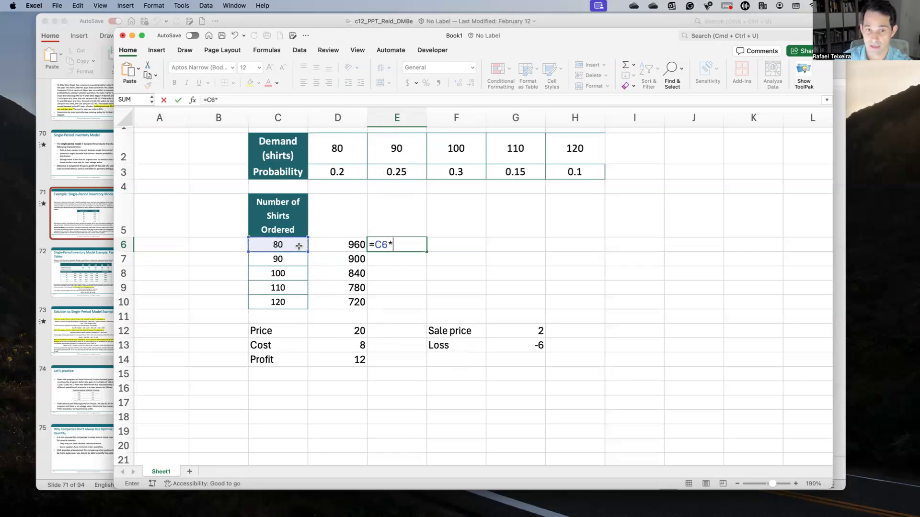
pyautogui.click(336, 356)
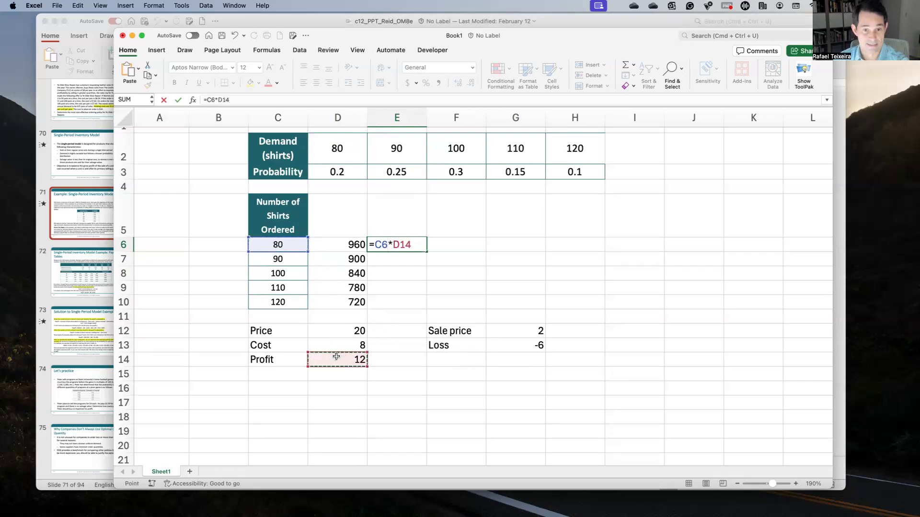
pyautogui.press('Return')
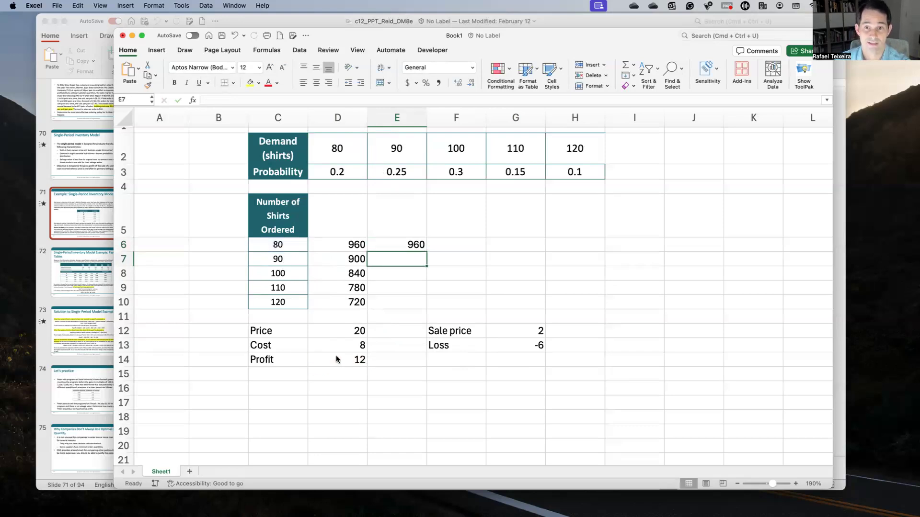
# - Calculate the payoff for ordering 90 shirts at a demand of 90 in E7 with the formula =E2*D14
pyautogui.press('Up')
pyautogui.press('Down')
pyautogui.press('Left')
pyautogui.press('Right')
pyautogui.write('=')
pyautogui.press('Up')
pyautogui.press('Up')
pyautogui.press('Up')
pyautogui.press('Up')
pyautogui.press('Up')
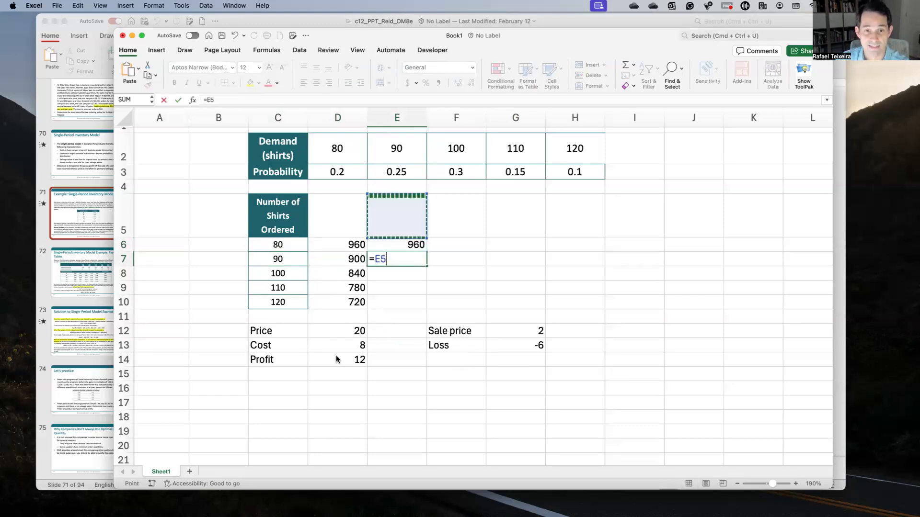
pyautogui.write('*')
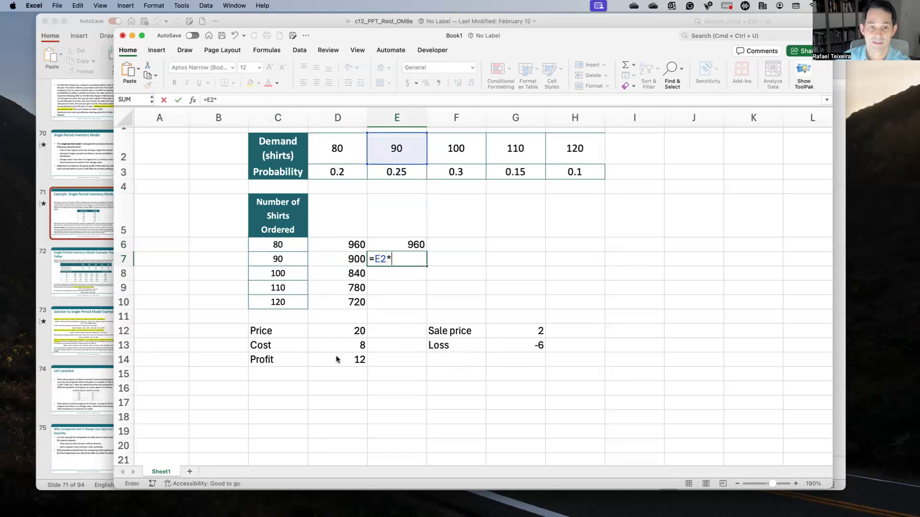
pyautogui.click(342, 364)
pyautogui.press('Return')
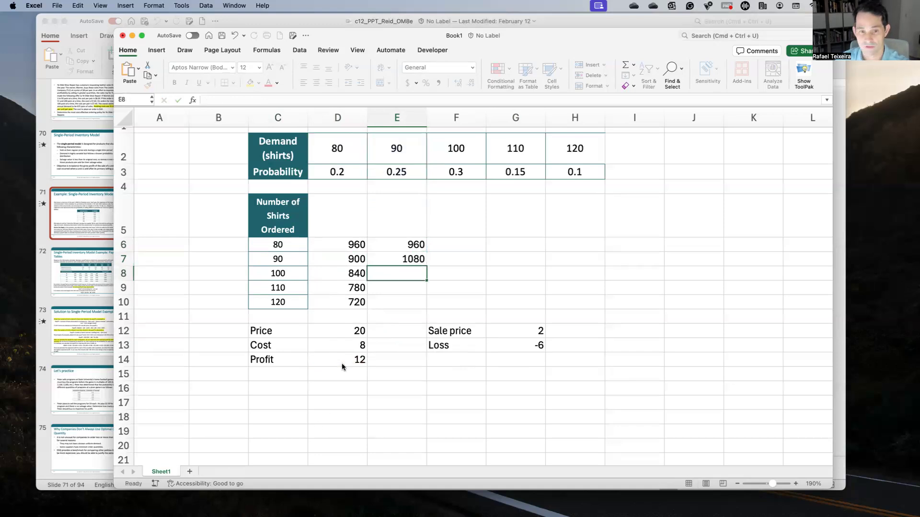
# - Calculate the payoff for ordering 100 shirts at a demand of 90 in E8 with =E2*D14+(C8-E2)*G13
pyautogui.write('=')
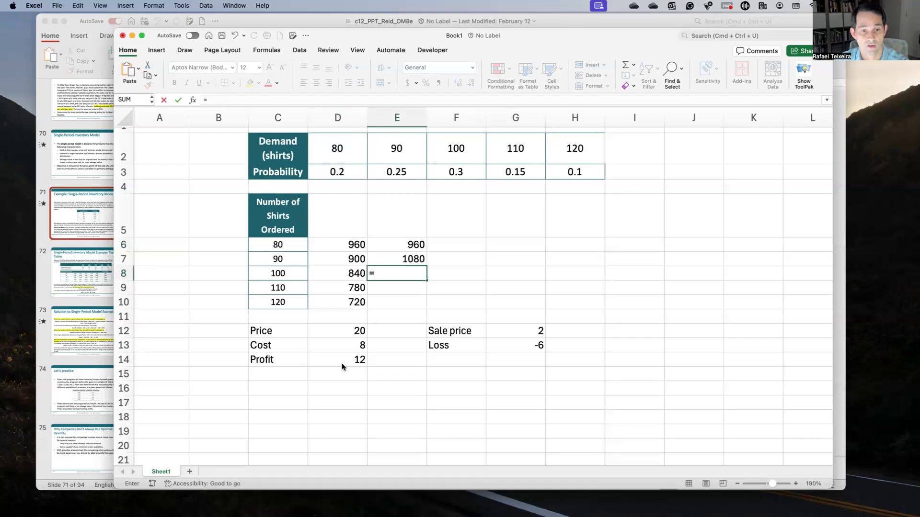
pyautogui.click(404, 154)
pyautogui.write('*')
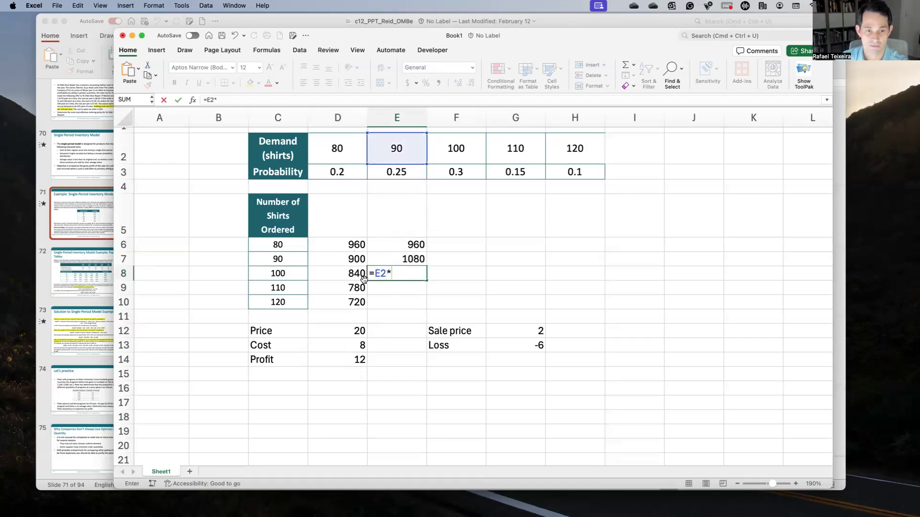
pyautogui.click(347, 362)
pyautogui.write('+')
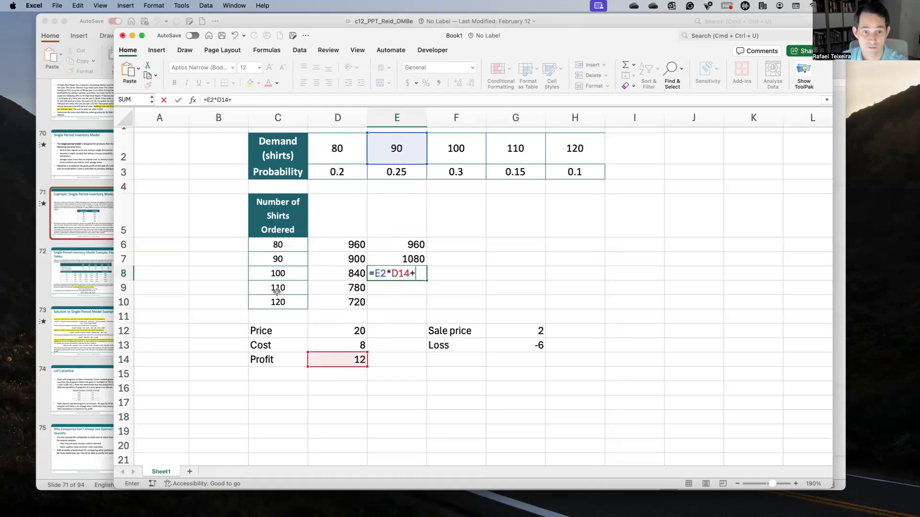
pyautogui.write('(')
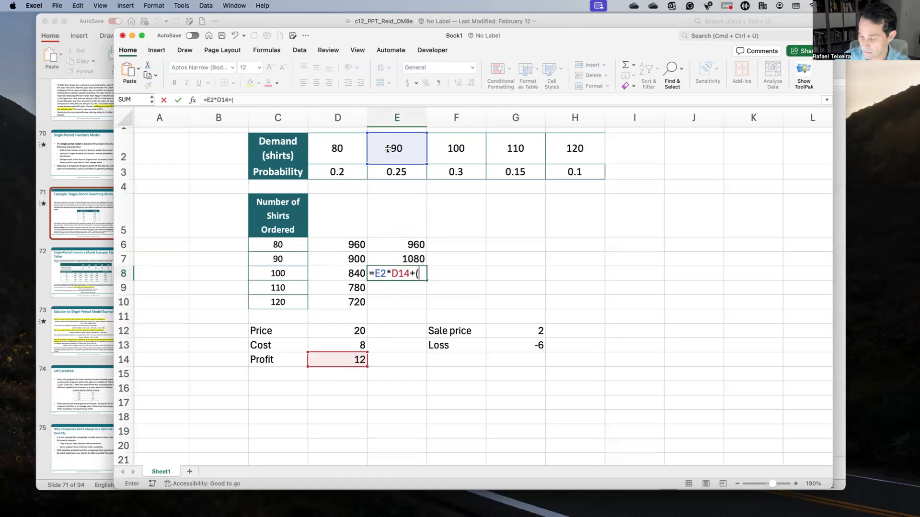
pyautogui.click(297, 268)
pyautogui.write('-')
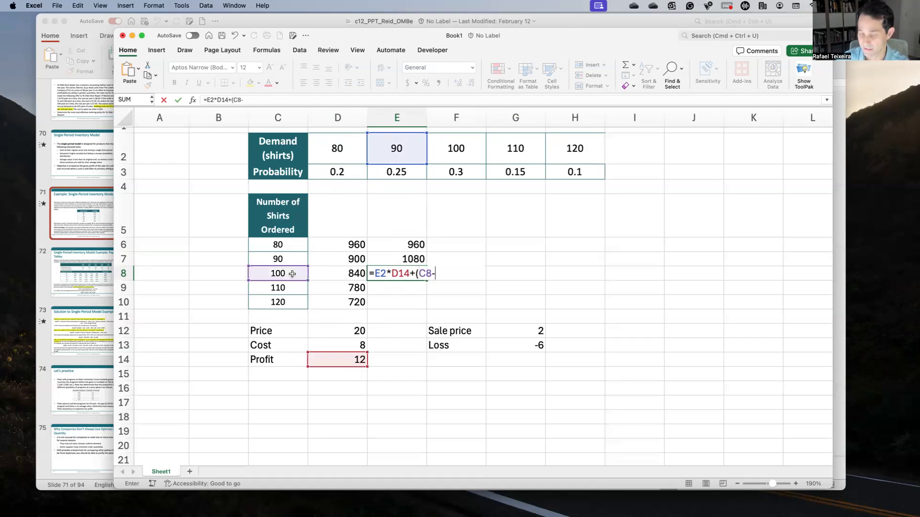
pyautogui.click(406, 153)
pyautogui.write(')*')
pyautogui.click(536, 346)
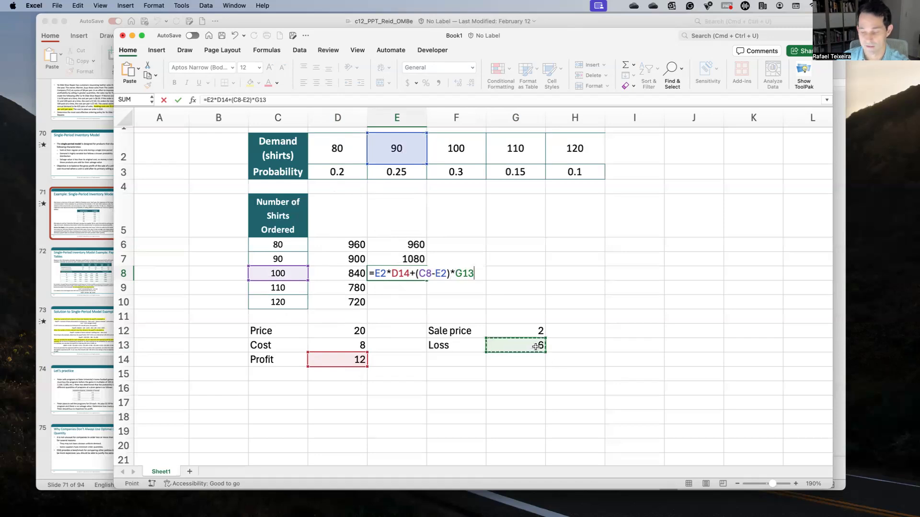
pyautogui.press('Return')
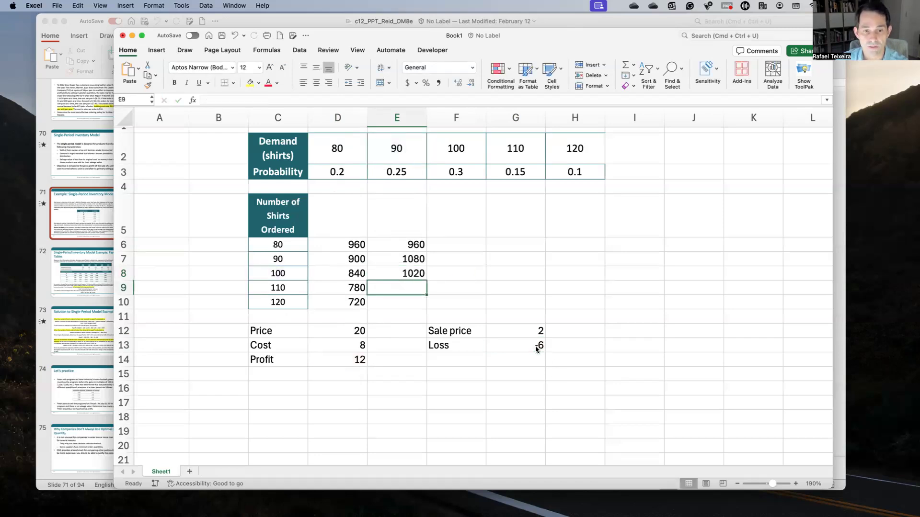
# - Calculate the payoff for ordering 110 shirts at a demand of 90 in E9 with =E2*D14+(C9-E2)*G13
pyautogui.write('=')
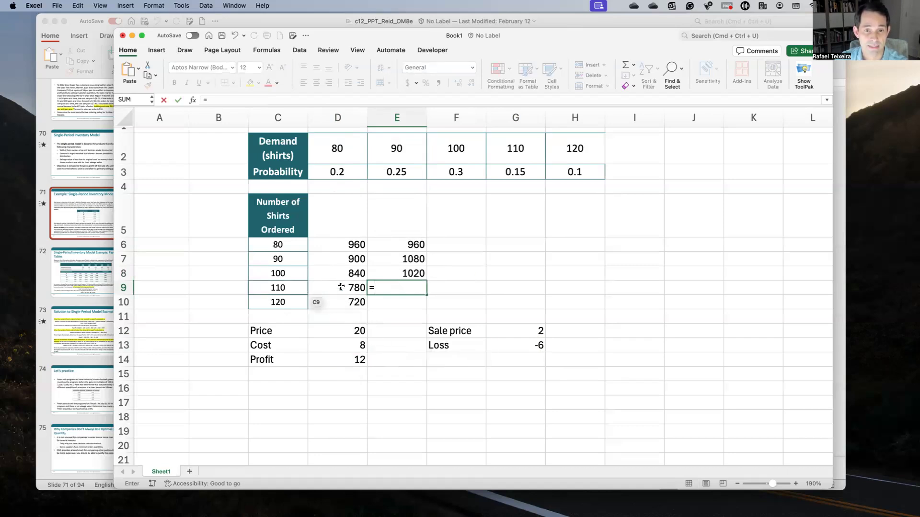
pyautogui.click(395, 137)
pyautogui.write('*')
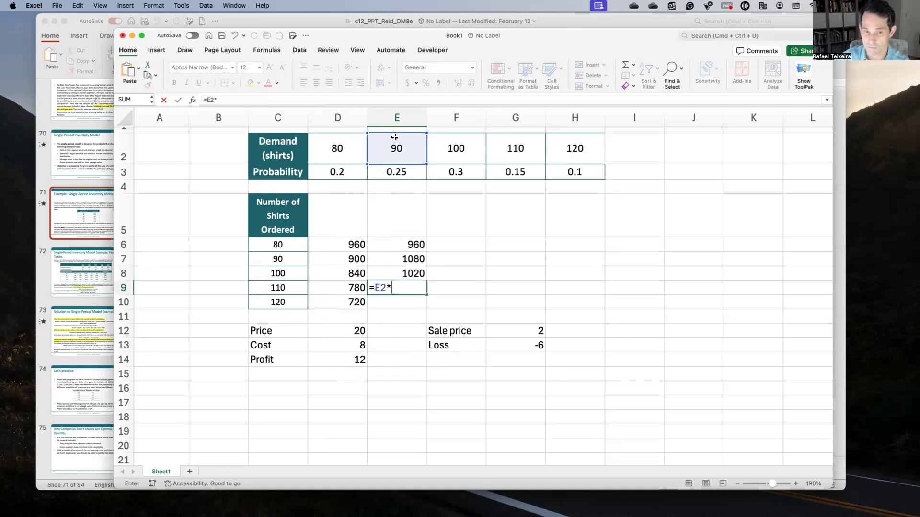
pyautogui.click(353, 359)
pyautogui.write('+(')
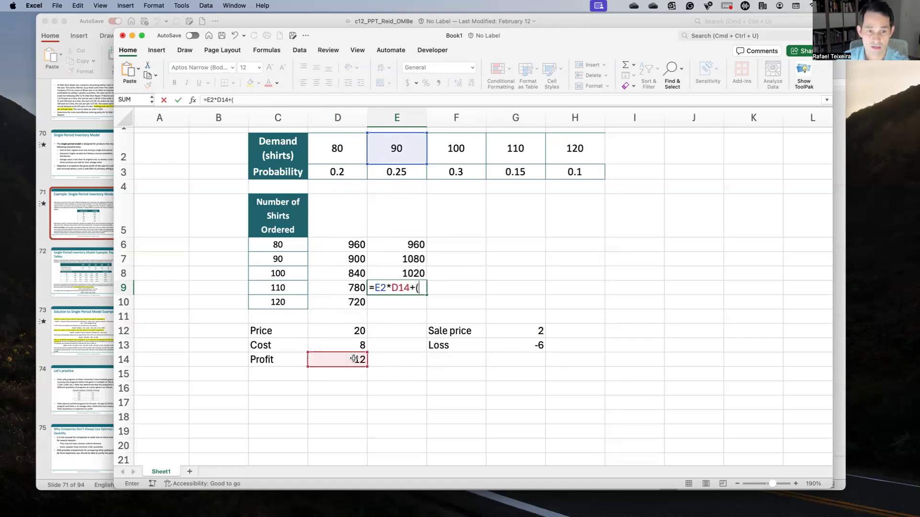
pyautogui.click(277, 289)
pyautogui.write('-')
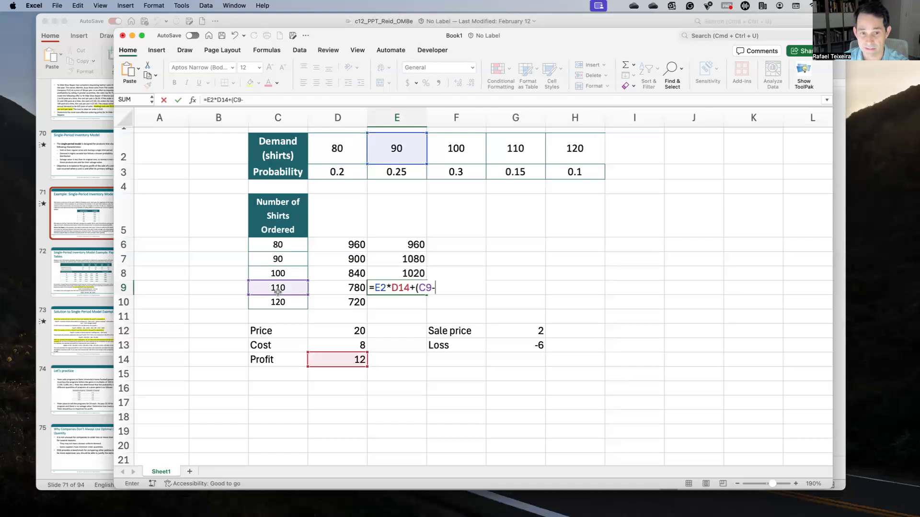
pyautogui.click(391, 150)
pyautogui.write(')*')
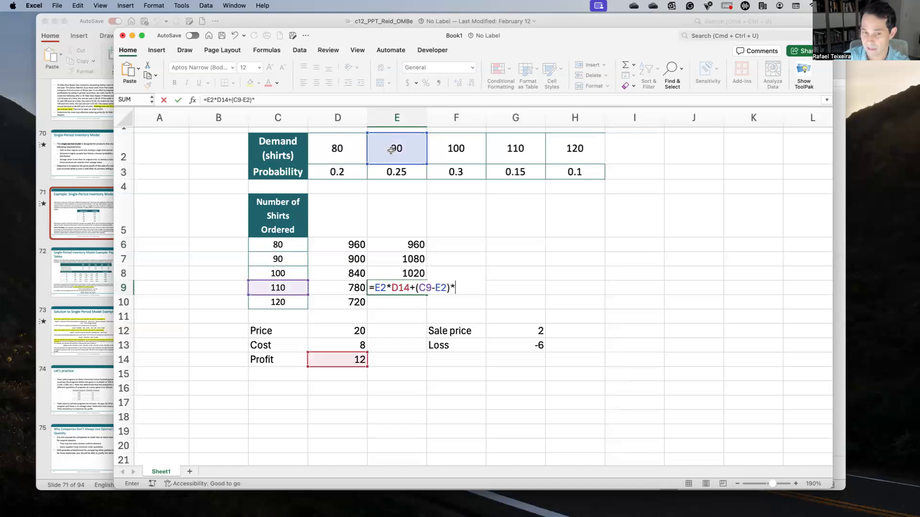
pyautogui.click(541, 337)
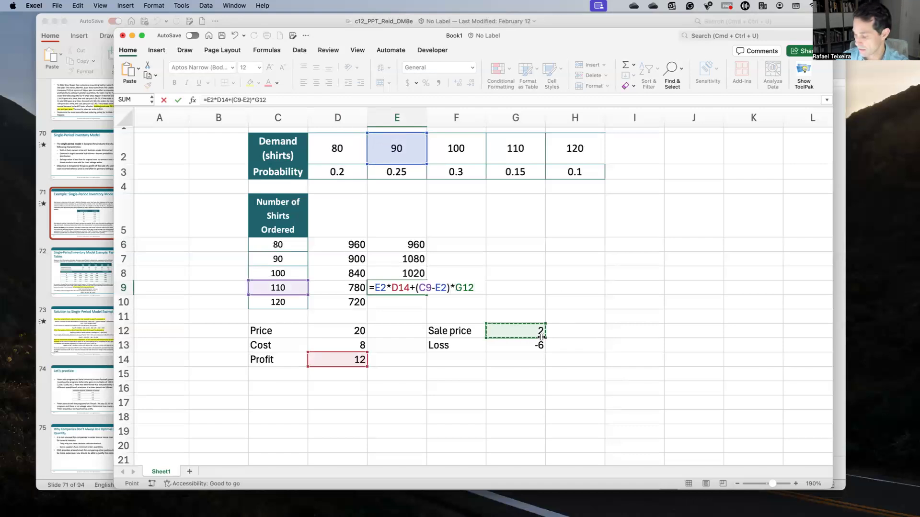
pyautogui.click(542, 340)
pyautogui.press('Return')
# - Calculate the payoff for ordering 120 shirts at a demand of 90 in E10 with =E2*D14+(C10-E2)*G13
pyautogui.write('=')
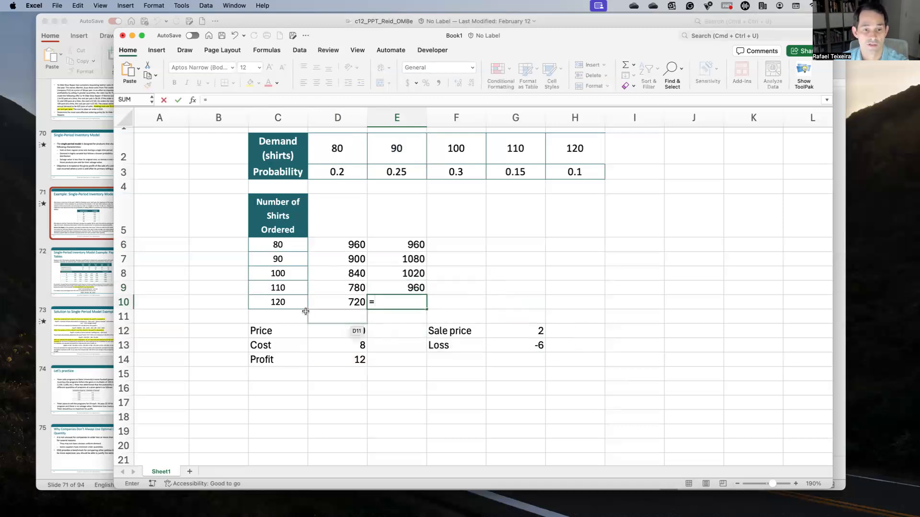
pyautogui.click(387, 147)
pyautogui.write('*')
pyautogui.click(352, 362)
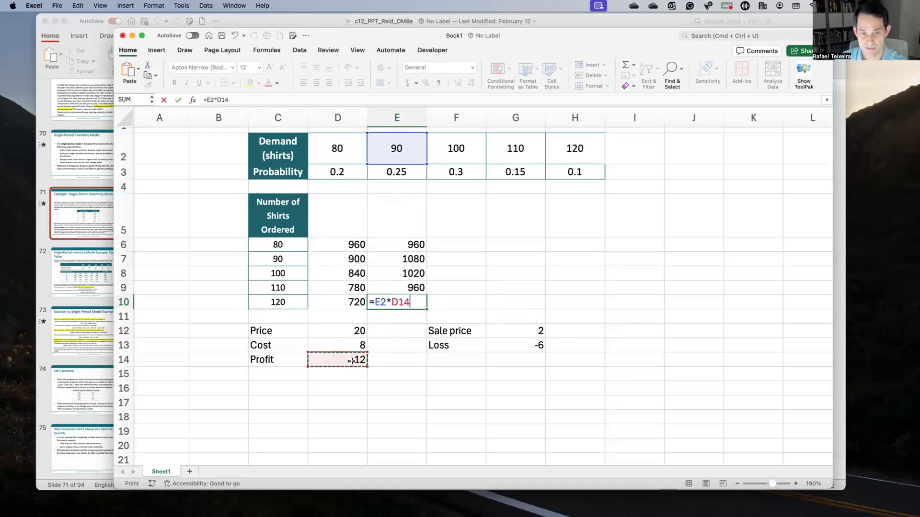
pyautogui.write('+9')
pyautogui.press('BackSpace')
pyautogui.write('(')
pyautogui.click(281, 304)
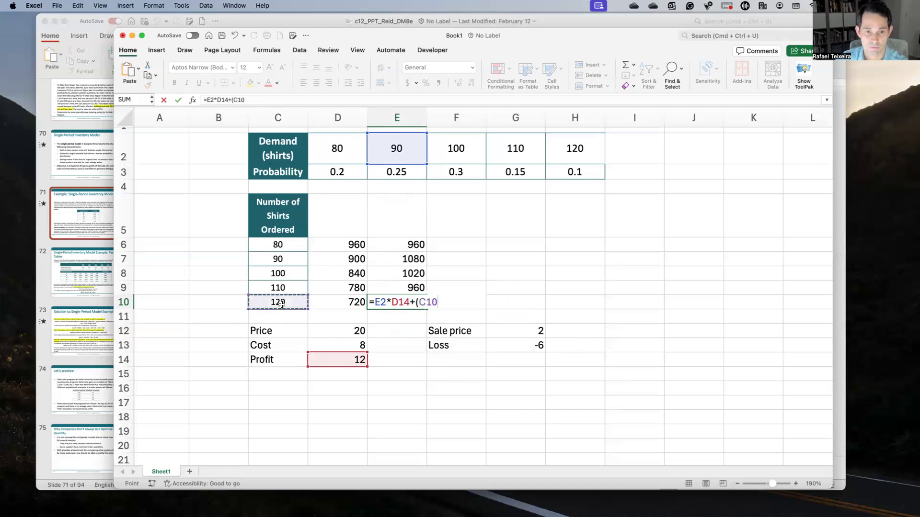
pyautogui.write('-')
pyautogui.click(391, 141)
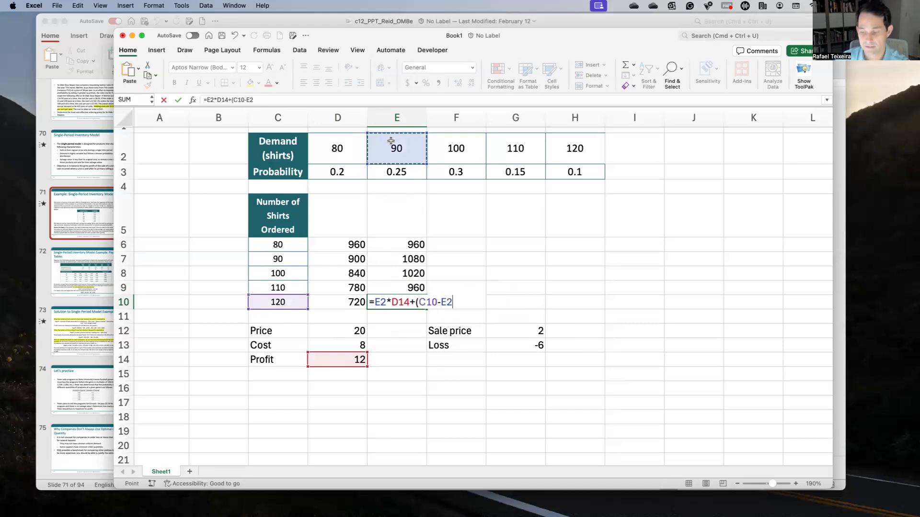
pyautogui.write(')*')
pyautogui.click(536, 347)
pyautogui.press('Return')
# - Examine the 80-shirt order row against the demand levels to see how its payoff depends on demand
pyautogui.press('Up')
pyautogui.press('Up')
pyautogui.press('Up')
pyautogui.press('Up')
pyautogui.press('Up')
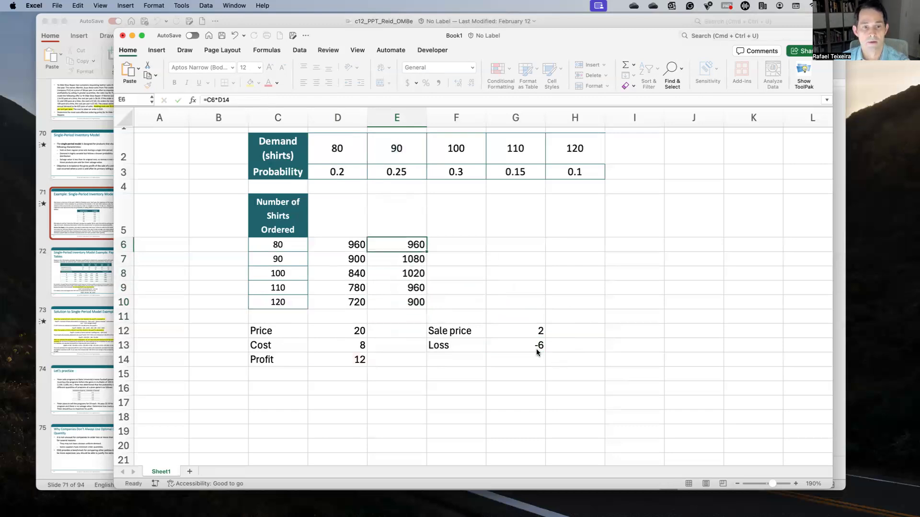
pyautogui.press('Right')
pyautogui.press('Left')
pyautogui.press('Left')
pyautogui.press('Left')
pyautogui.press('Right')
pyautogui.press('Right')
pyautogui.press('Right')
pyautogui.press('Right')
pyautogui.press('Right')
pyautogui.press('Right')
pyautogui.press('Left')
pyautogui.press('Left')
pyautogui.press('Left')
pyautogui.press('Left')
pyautogui.press('Right')
pyautogui.press('Left')
pyautogui.press('Left')
pyautogui.press('Left')
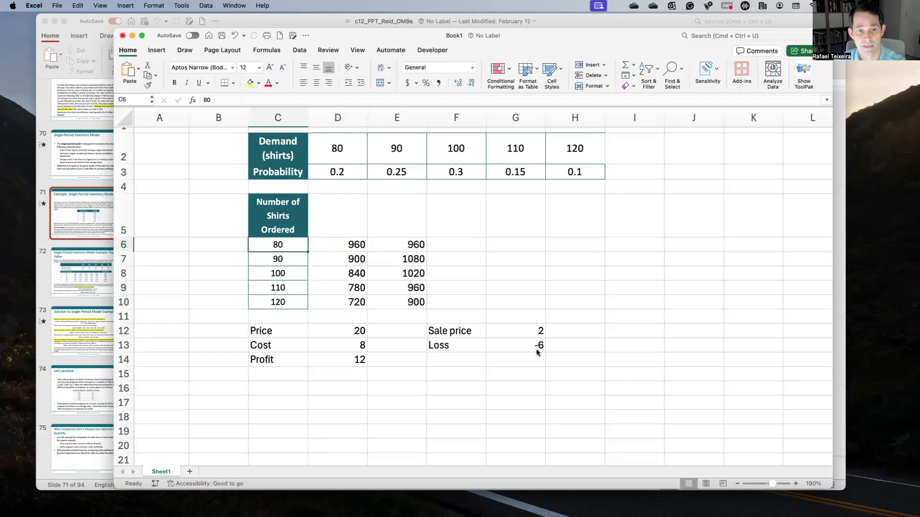
pyautogui.press('Right')
pyautogui.press('Right')
pyautogui.press('Right')
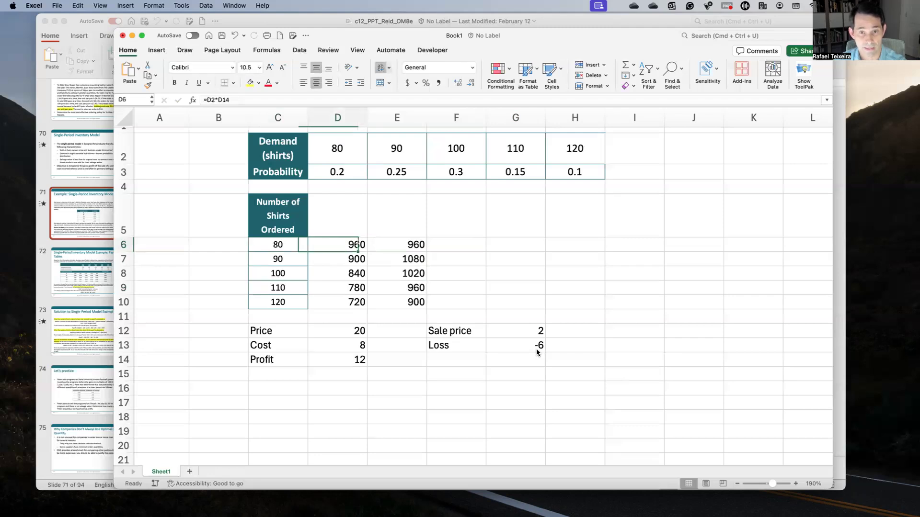
pyautogui.press('Up')
pyautogui.press('Up')
pyautogui.press('Up')
pyautogui.press('Up')
pyautogui.press('Right')
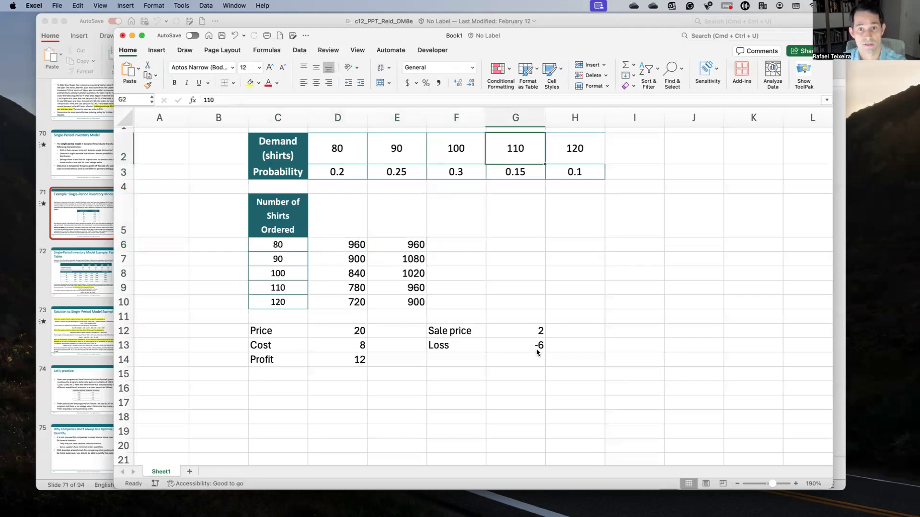
pyautogui.press('Right')
pyautogui.press('Left')
pyautogui.press('Left')
pyautogui.press('Down')
pyautogui.press('Down')
pyautogui.press('Down')
pyautogui.press('Down')
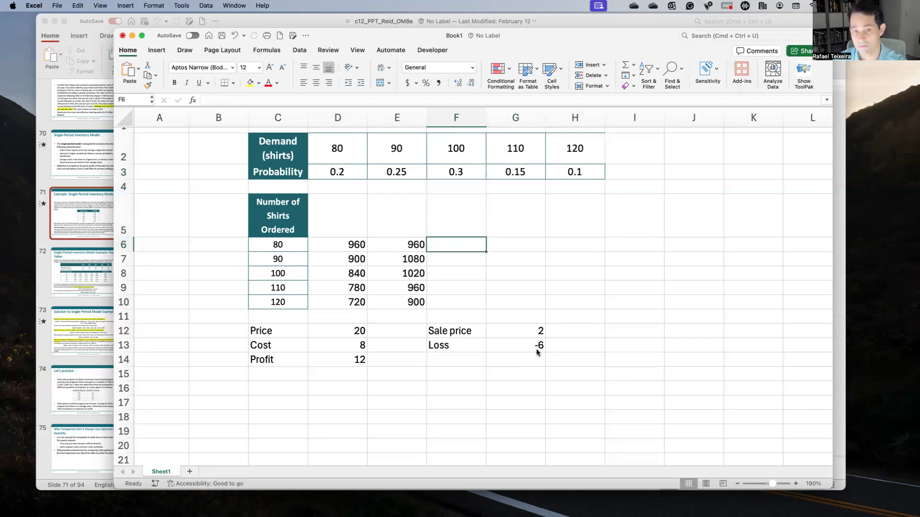
# - Calculate the payoff for ordering 80 shirts at a demand of 100 in F6 with the formula =C6*D14
pyautogui.write('=')
pyautogui.press('Left')
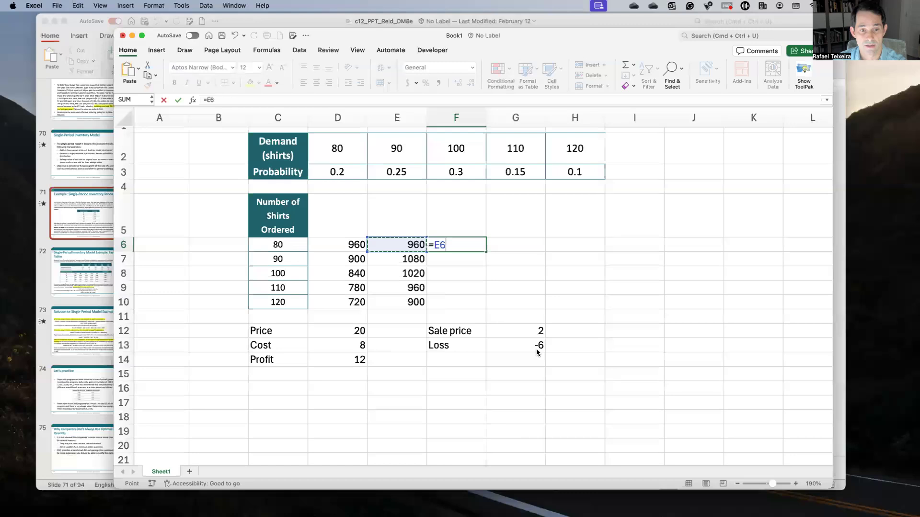
pyautogui.press('Left')
pyautogui.press('Left')
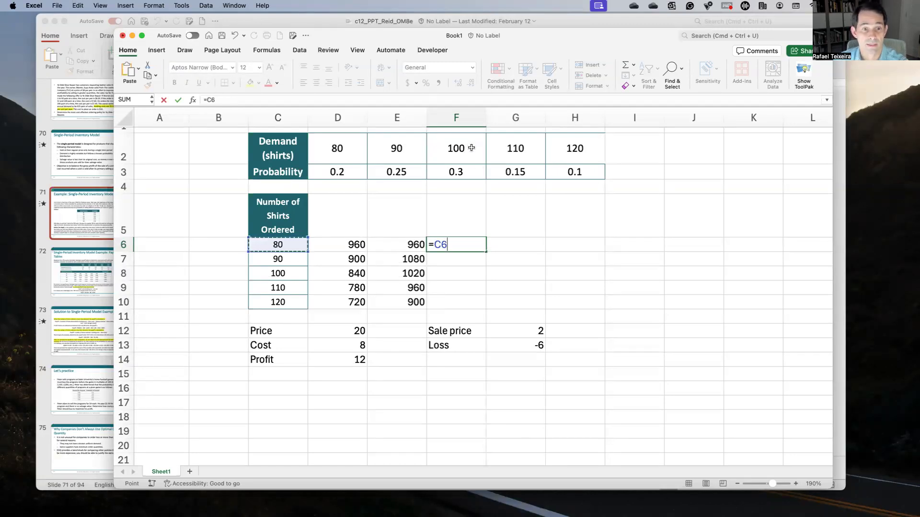
pyautogui.write('*')
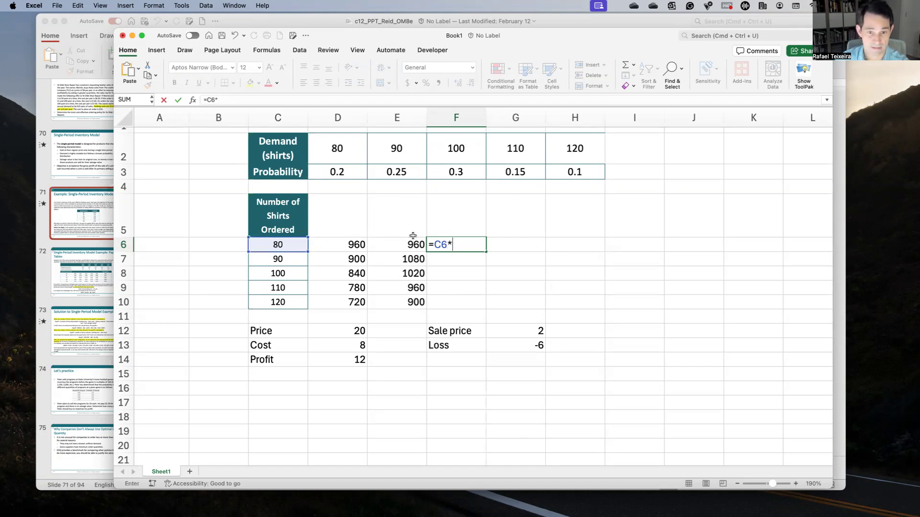
pyautogui.click(367, 359)
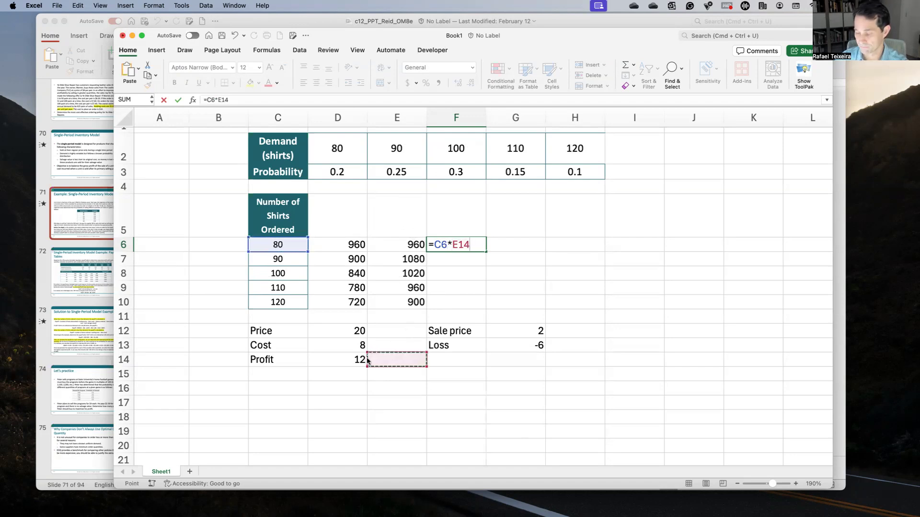
pyautogui.press('super+Return')
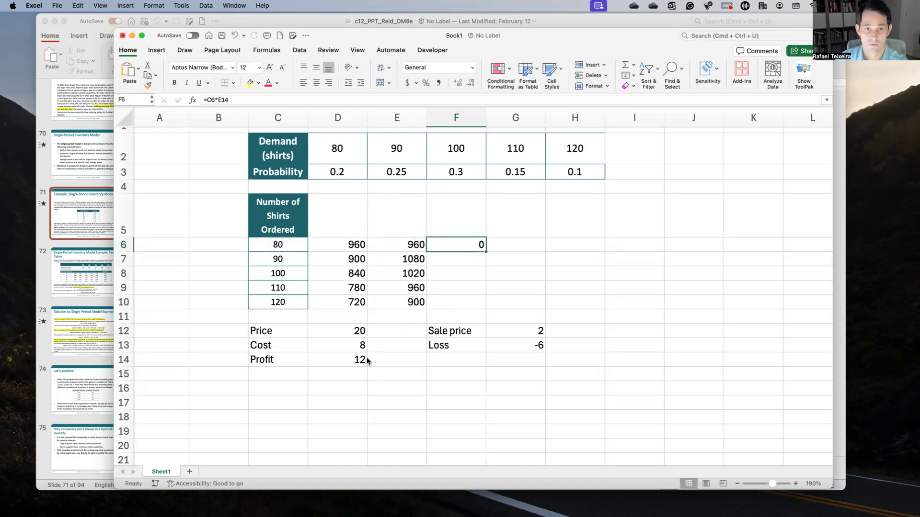
pyautogui.click(243, 100)
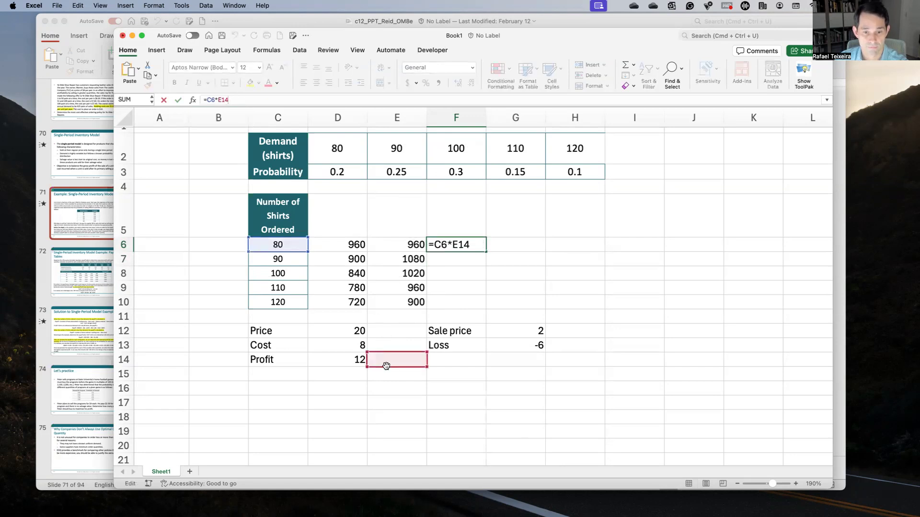
pyautogui.click(359, 364)
pyautogui.press('super+Return')
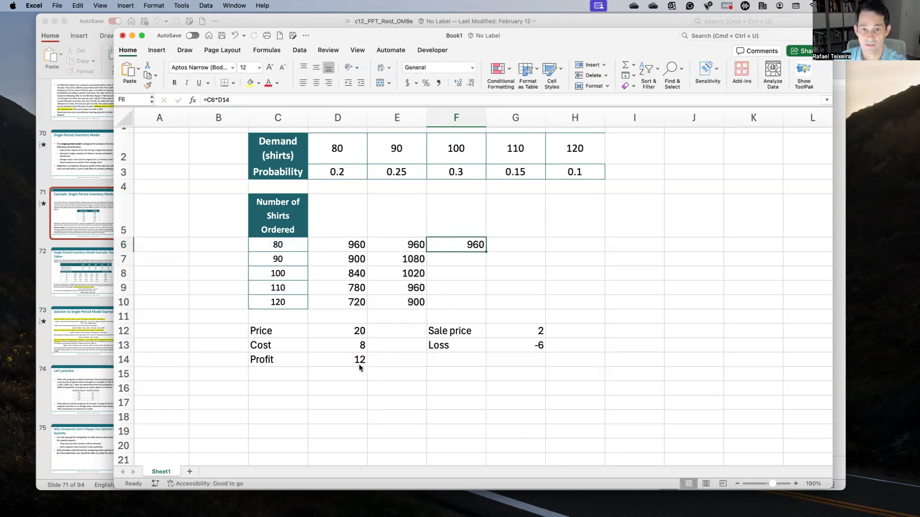
# - Make both references in the F6 payoff formula absolute so it reads =$C$6*$D$14
pyautogui.click(220, 99)
pyautogui.moveTo(220, 99); pyautogui.dragTo(254, 98)
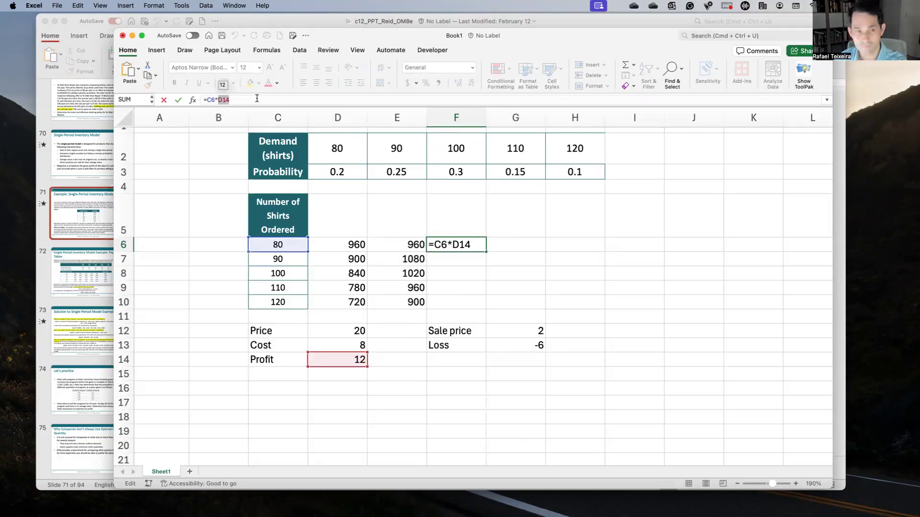
pyautogui.press('F4')
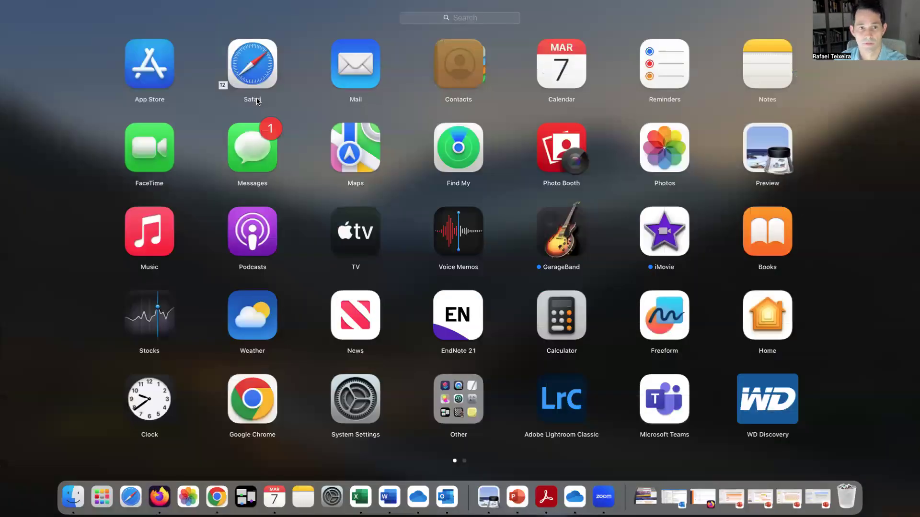
pyautogui.press('Escape')
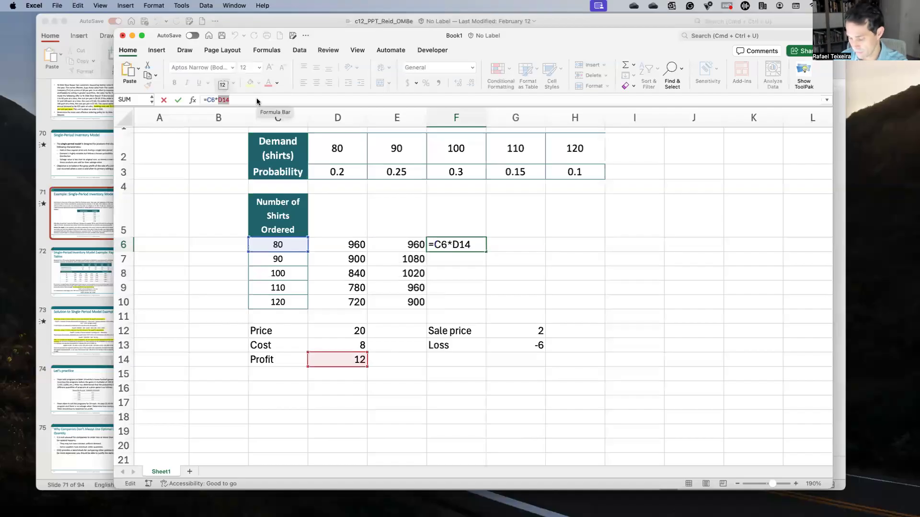
pyautogui.press('super+t')
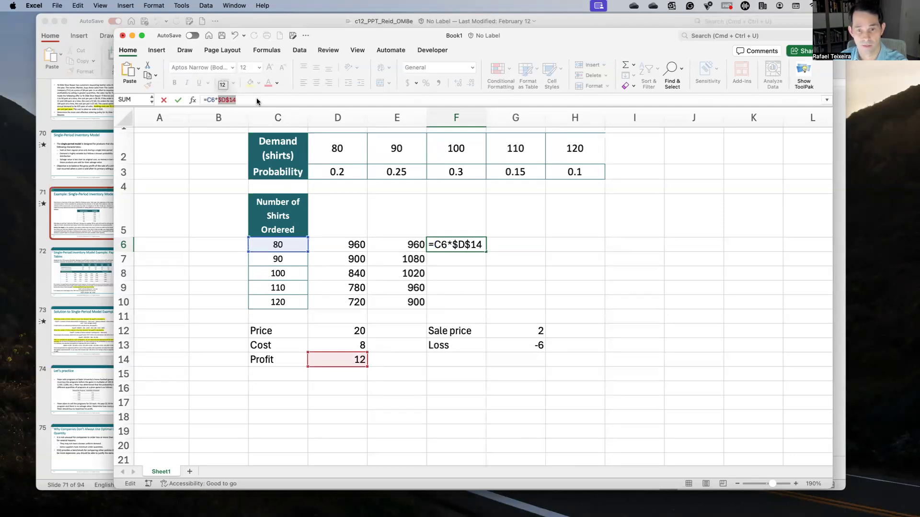
pyautogui.press('Return')
pyautogui.click(475, 244)
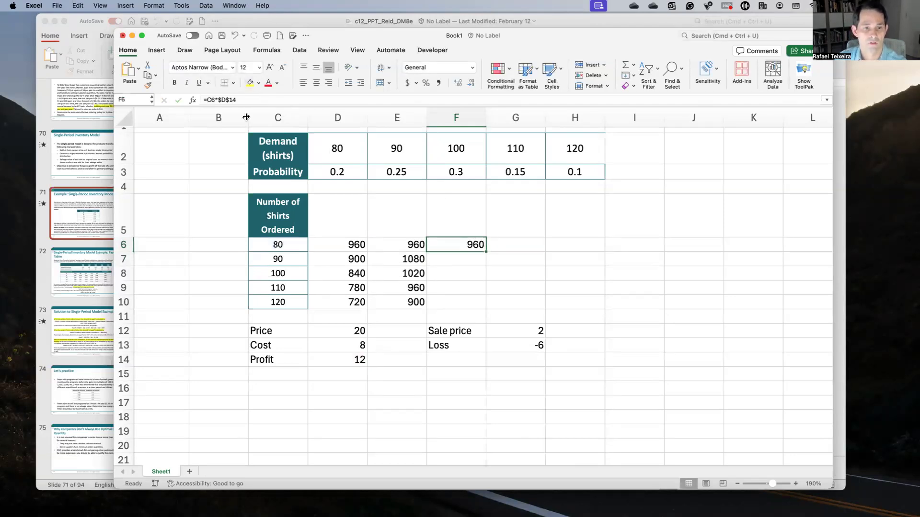
pyautogui.click(214, 101)
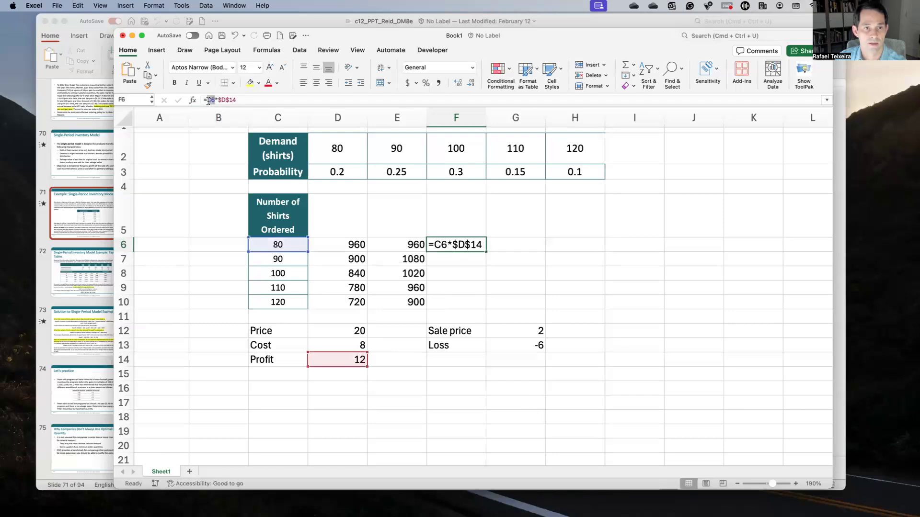
pyautogui.press('F4')
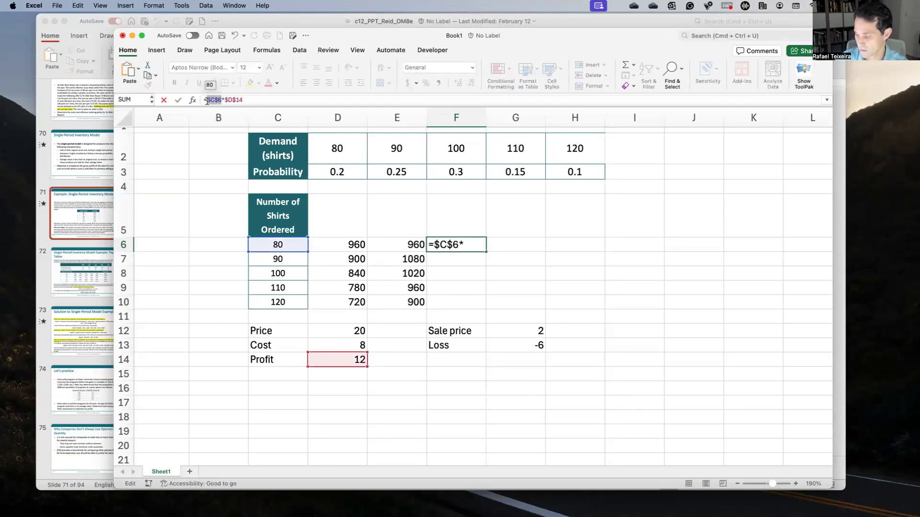
pyautogui.press('Return')
# - Copy the F6 payoff formula across to G6 and H6 for demands of 110 and 120
pyautogui.click(463, 235)
pyautogui.click(462, 245)
pyautogui.moveTo(485, 252); pyautogui.dragTo(594, 250)
pyautogui.click(548, 250)
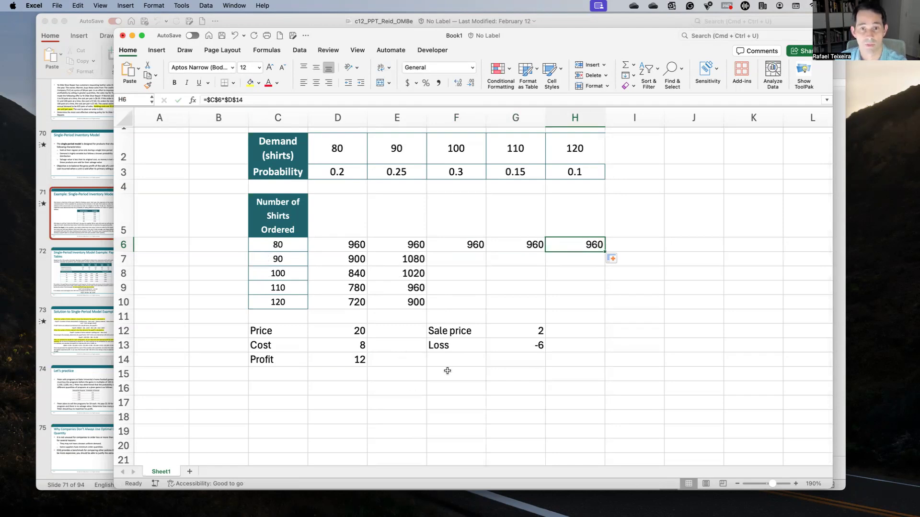
# - Calculate the payoff for ordering 90 shirts at a demand of 100 in F7 with the formula =C7*D14
pyautogui.click(464, 261)
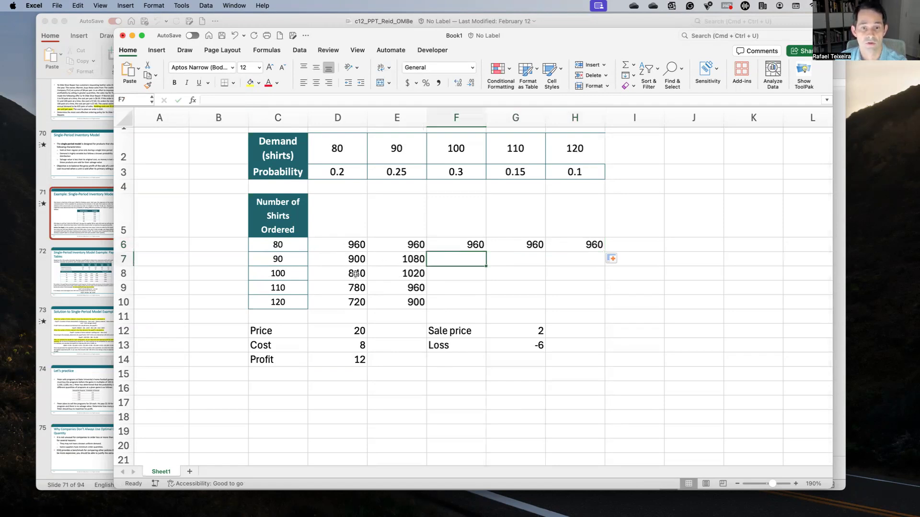
pyautogui.write('=')
pyautogui.press('Left')
pyautogui.press('Left')
pyautogui.press('Left')
pyautogui.write('*')
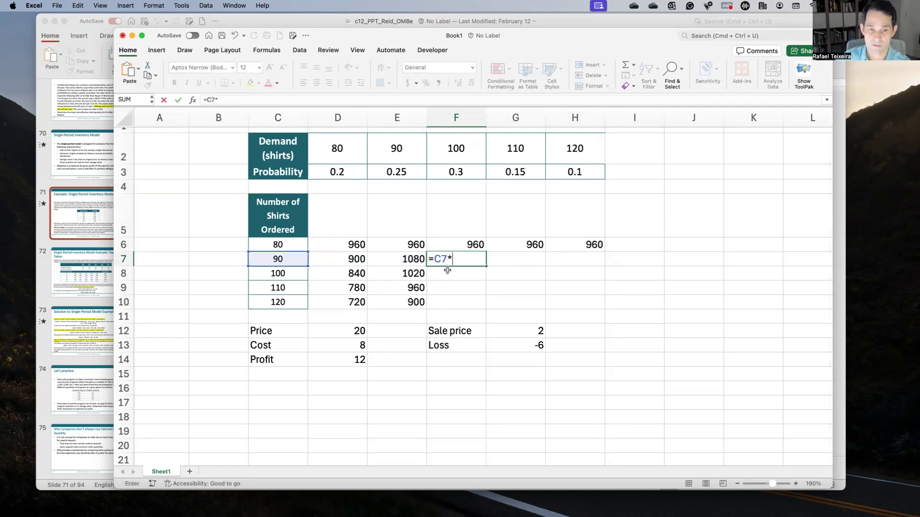
pyautogui.click(361, 360)
pyautogui.press('Return')
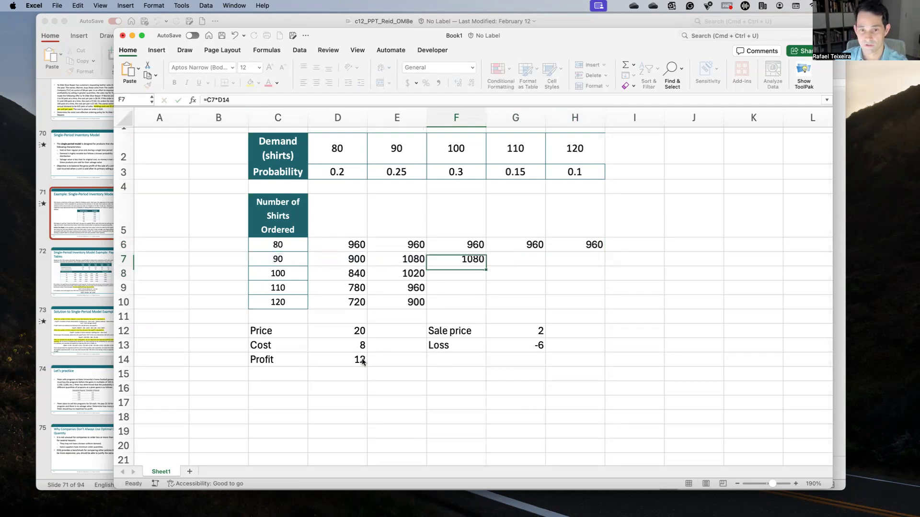
# - Make the F7 references absolute as =$C$7*$D$14 and copy the formula across to G7 and H7
pyautogui.click(218, 100)
pyautogui.moveTo(230, 99); pyautogui.dragTo(205, 99)
pyautogui.press('F4')
pyautogui.press('Return')
pyautogui.click(466, 259)
pyautogui.moveTo(485, 266); pyautogui.dragTo(586, 263)
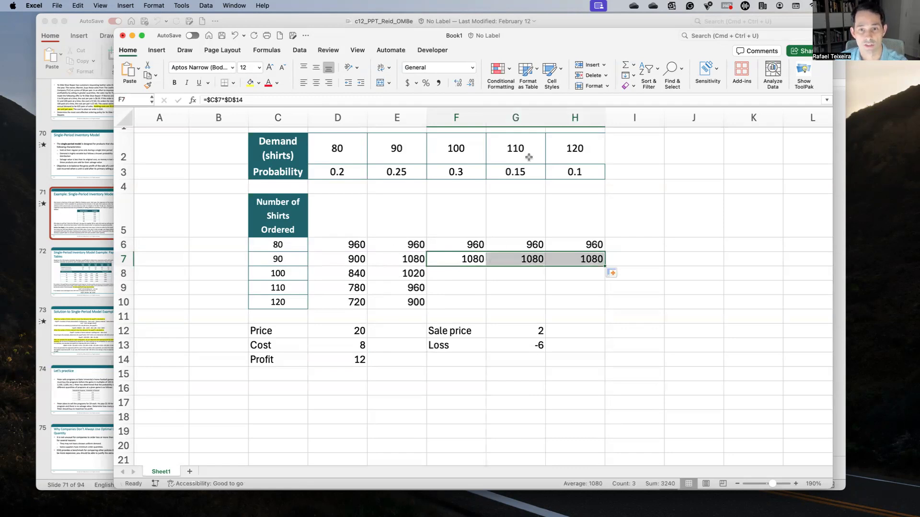
# - Calculate the payoff for ordering 100 shirts at a demand of 100 in F8 with the formula =C8*D14
pyautogui.click(461, 272)
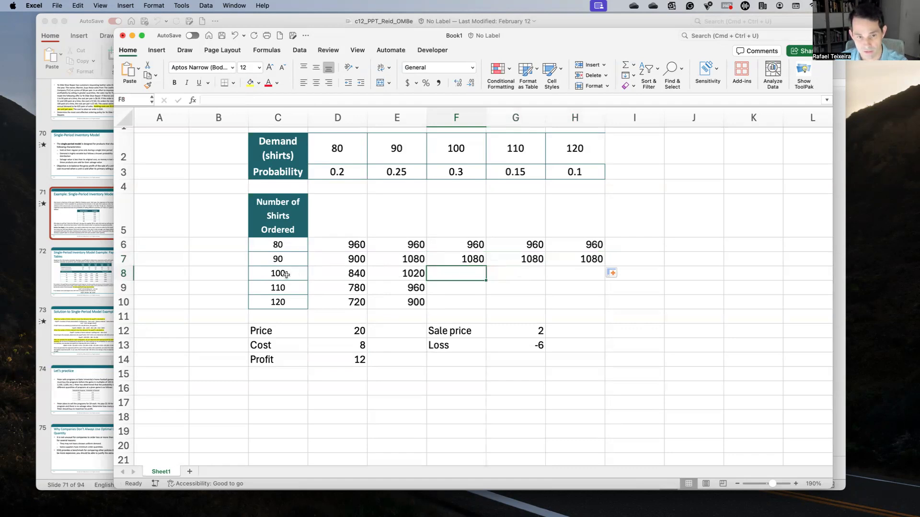
pyautogui.click(500, 274)
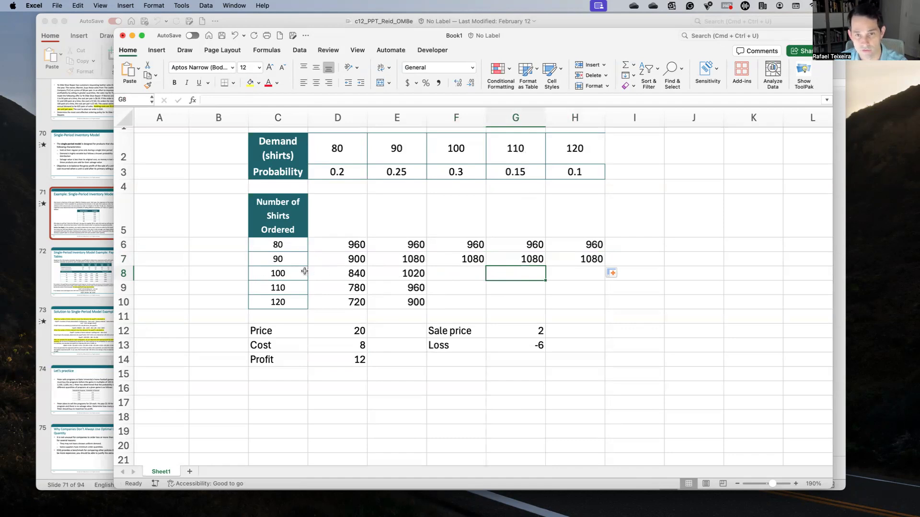
pyautogui.click(574, 273)
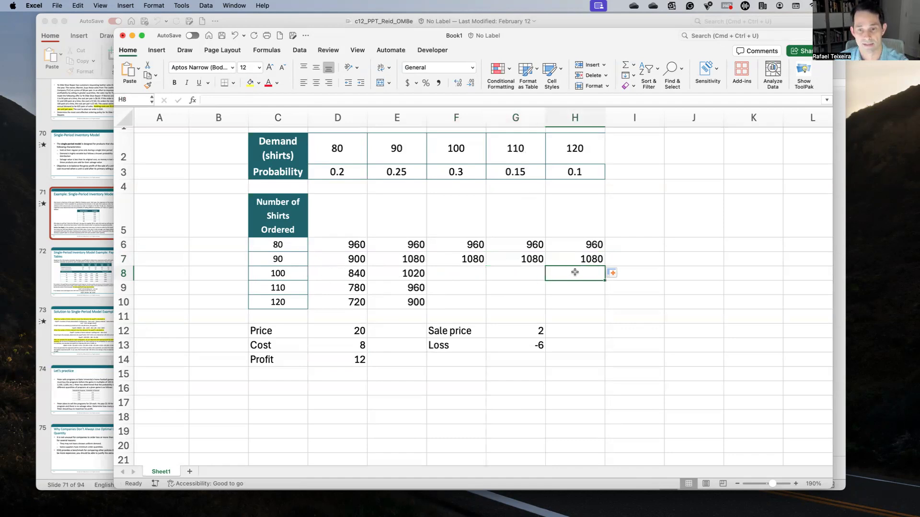
pyautogui.click(450, 279)
pyautogui.write('=')
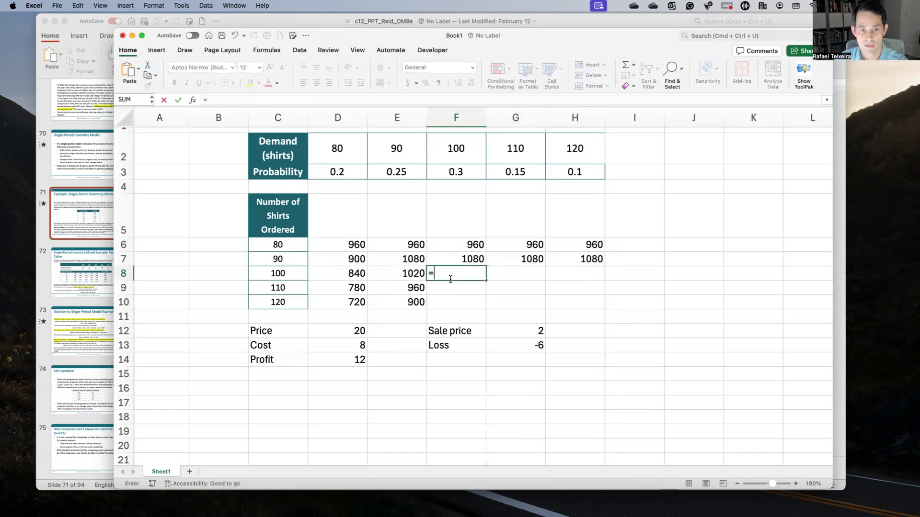
pyautogui.press('Left')
pyautogui.press('Left')
pyautogui.press('Left')
pyautogui.write('*')
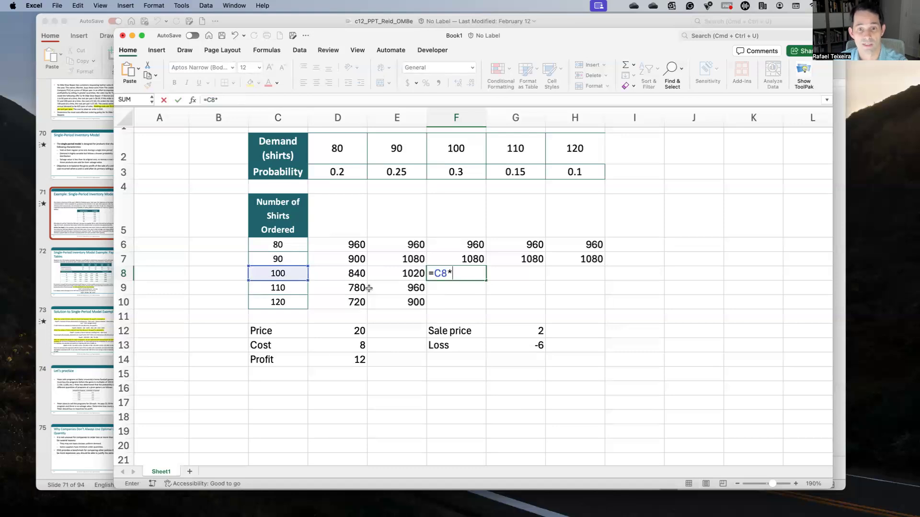
pyautogui.click(325, 362)
pyautogui.press('Return')
# - Make the F8 references absolute as =$C$8*$D$14 and copy the formula across to G8 and H8
pyautogui.press('Up')
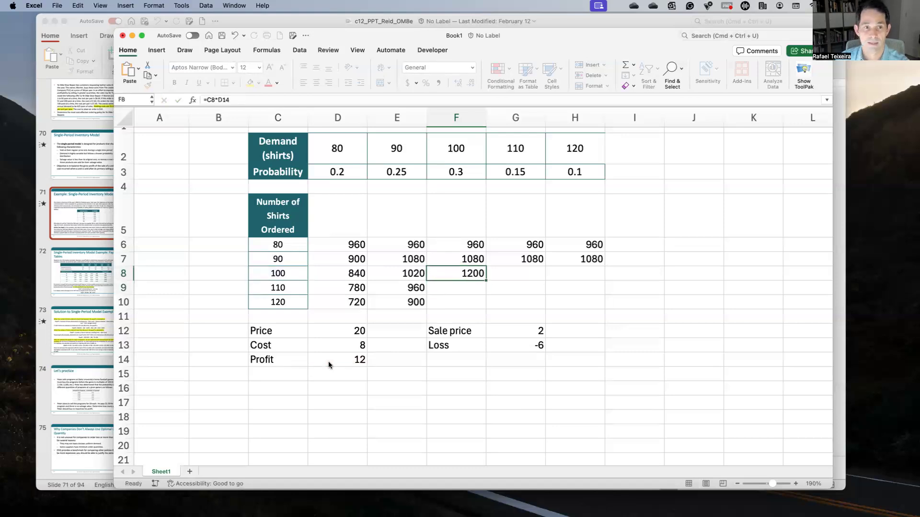
pyautogui.moveTo(207, 99); pyautogui.dragTo(266, 99)
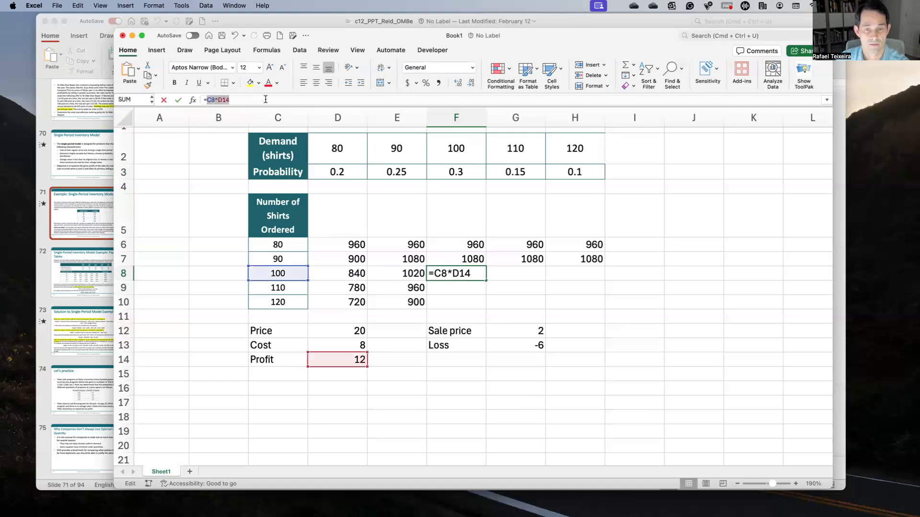
pyautogui.press('F4')
pyautogui.press('Return')
pyautogui.click(480, 272)
pyautogui.moveTo(485, 276); pyautogui.dragTo(592, 276)
# - Calculate the payoff for ordering 110 shirts at a demand of 100 in F9 with the formula =F2*D14+(C9-F2)*G13
pyautogui.click(480, 291)
pyautogui.press('Left')
pyautogui.press('Left')
pyautogui.press('Left')
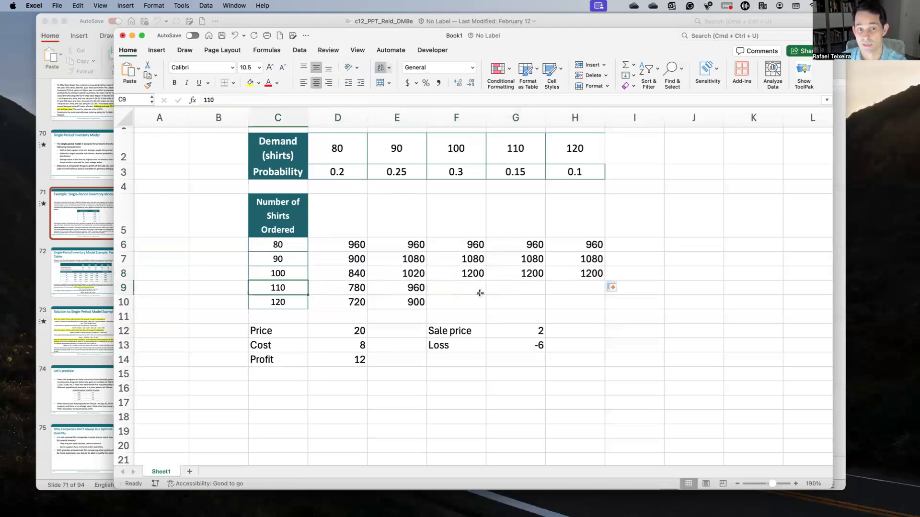
pyautogui.press('Right')
pyautogui.press('Right')
pyautogui.press('Right')
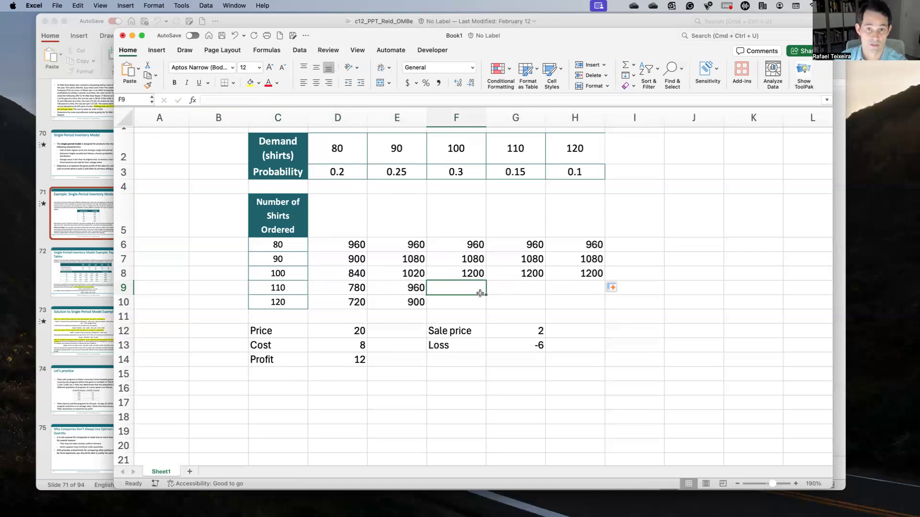
pyautogui.write('=')
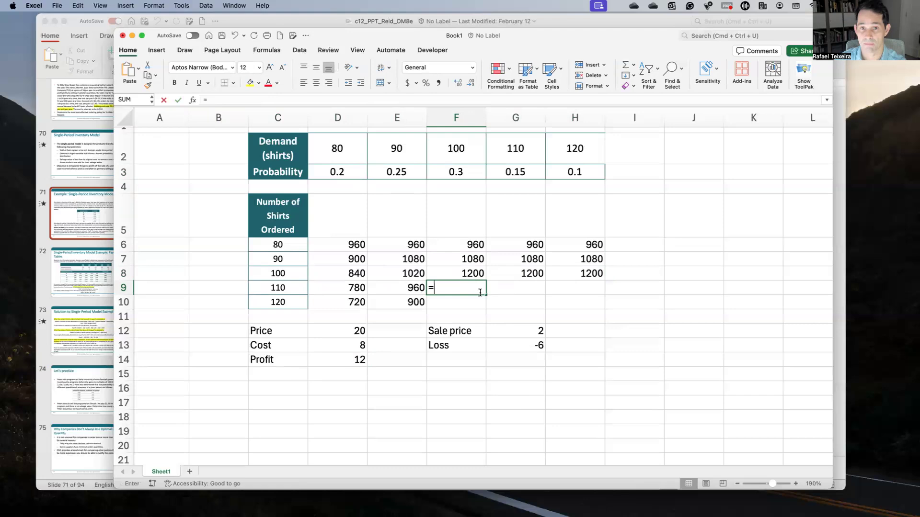
pyautogui.press('Up')
pyautogui.press('Up')
pyautogui.press('Up')
pyautogui.press('Up')
pyautogui.press('Up')
pyautogui.press('Up')
pyautogui.press('Up')
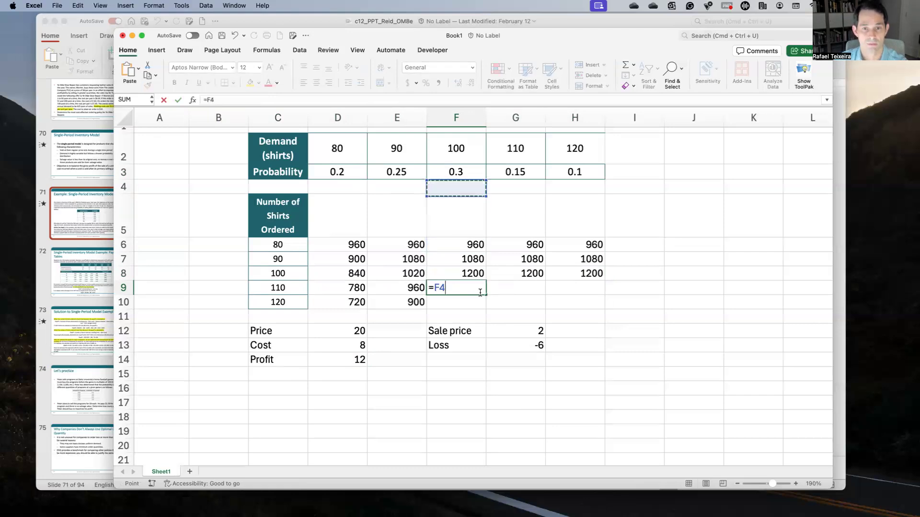
pyautogui.write('*')
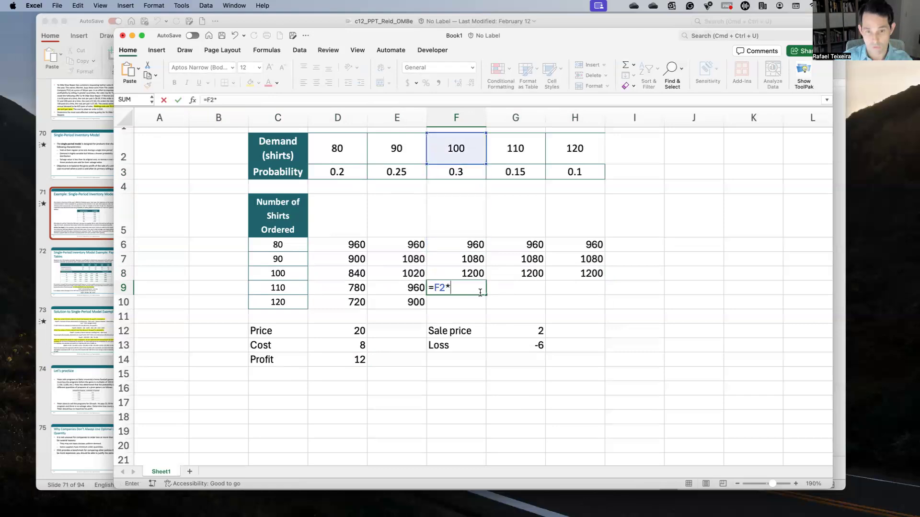
pyautogui.click(362, 358)
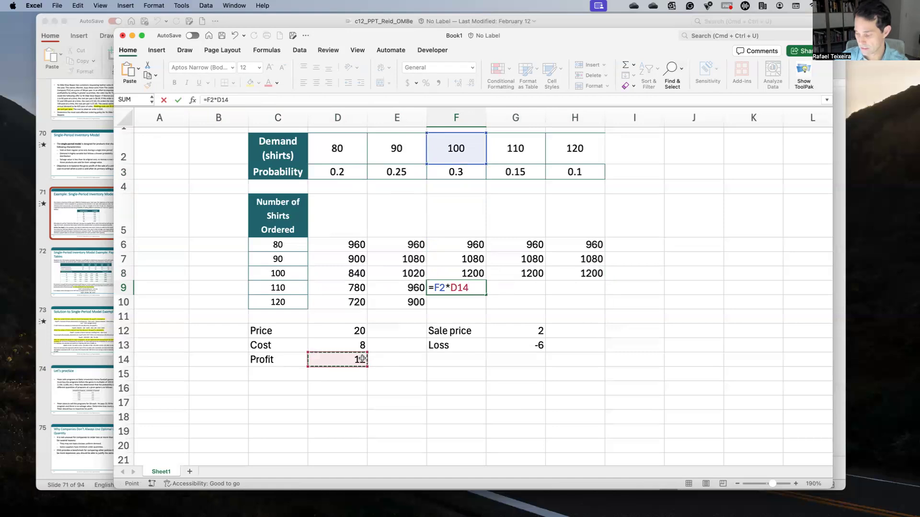
pyautogui.write('+')
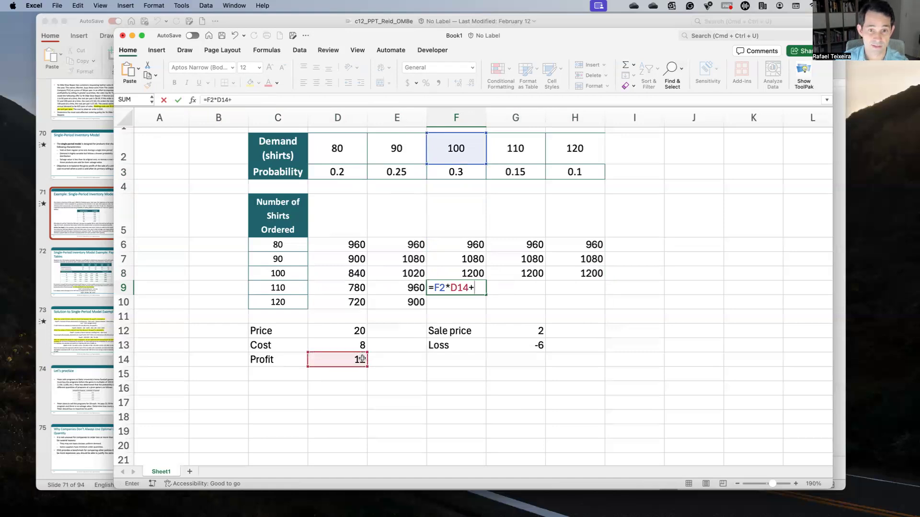
pyautogui.write('(')
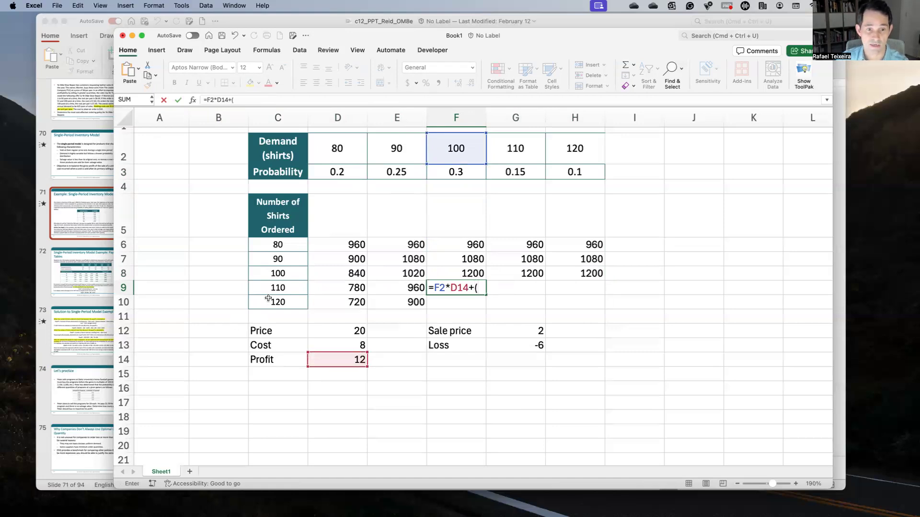
pyautogui.click(279, 287)
pyautogui.write('-')
pyautogui.click(456, 149)
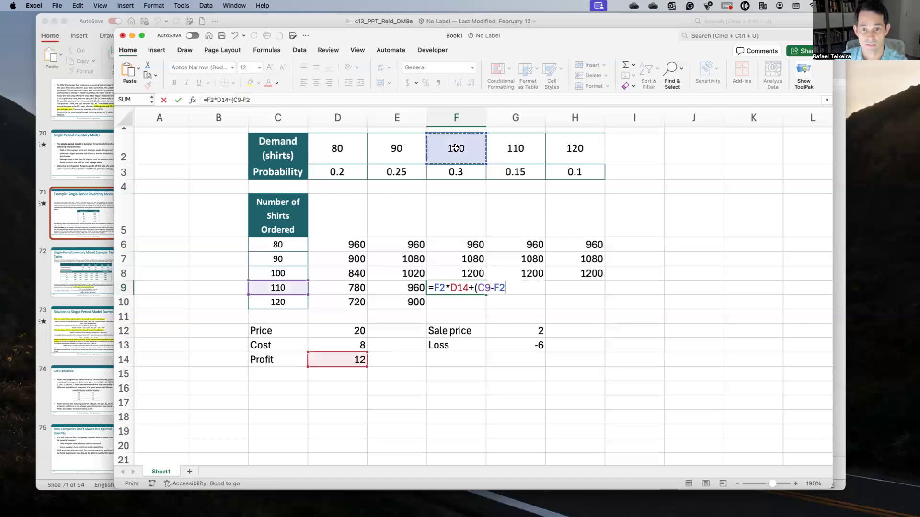
pyautogui.write(')*')
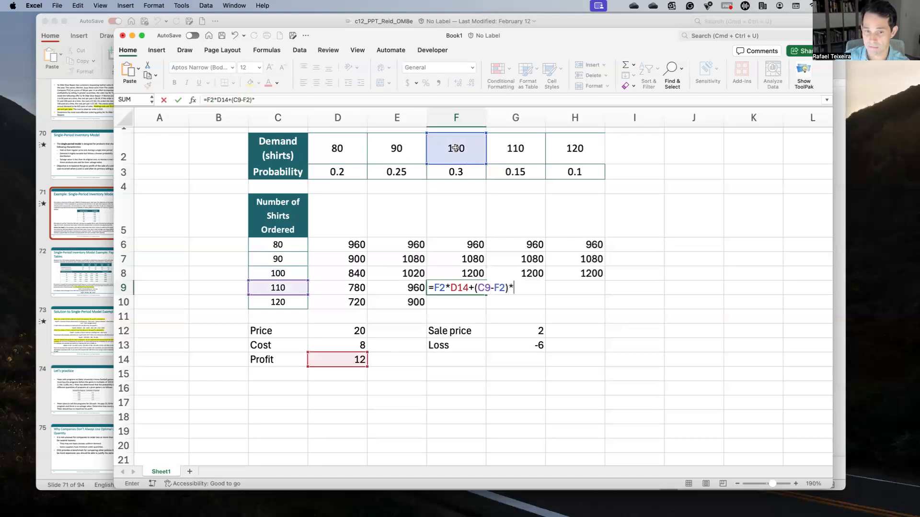
pyautogui.click(537, 346)
pyautogui.press('Return')
pyautogui.press('Up')
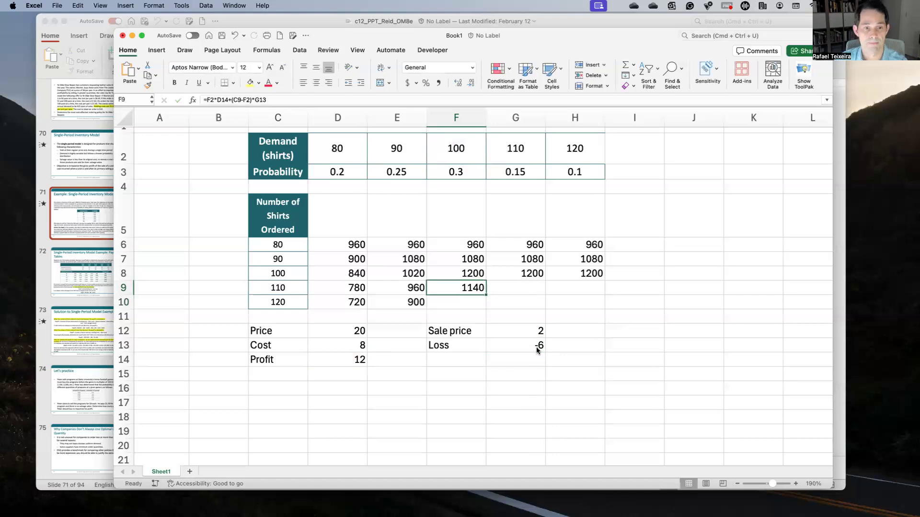
# - Calculate the payoff for ordering 110 shirts at a demand of 110 in G9 with the formula =C9*D14
pyautogui.press('Right')
pyautogui.write('=')
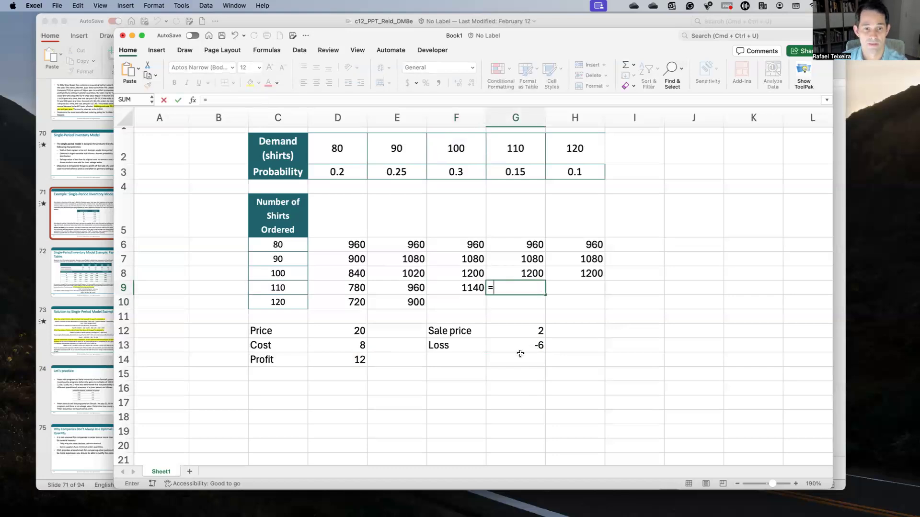
pyautogui.click(302, 291)
pyautogui.write('*')
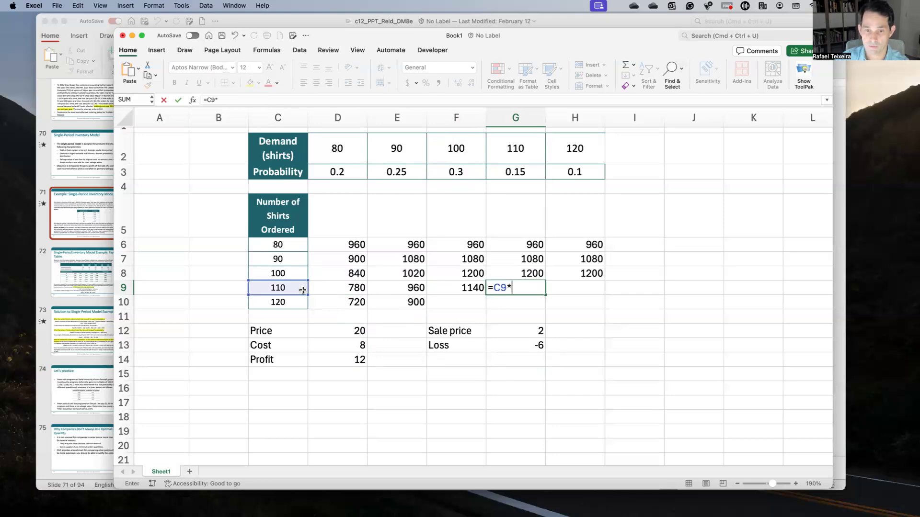
pyautogui.click(334, 352)
pyautogui.press('Down')
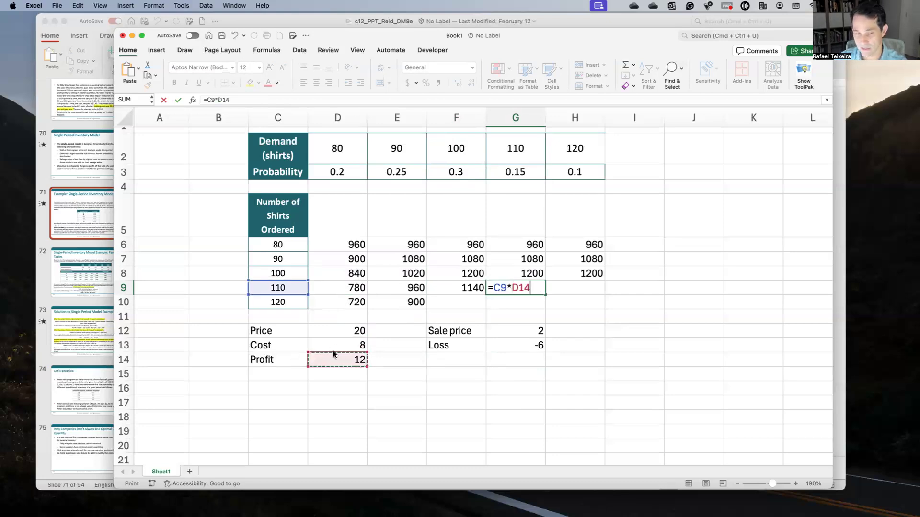
pyautogui.press('Return')
# - Make the G9 references absolute as =$C$9*$D$14 and copy the formula across to H9
pyautogui.click(531, 278)
pyautogui.click(533, 286)
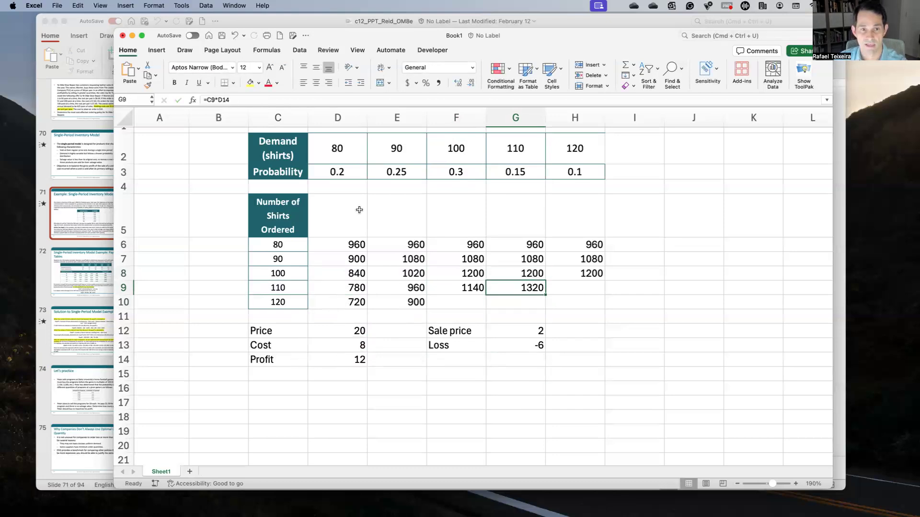
pyautogui.moveTo(208, 100); pyautogui.dragTo(259, 101)
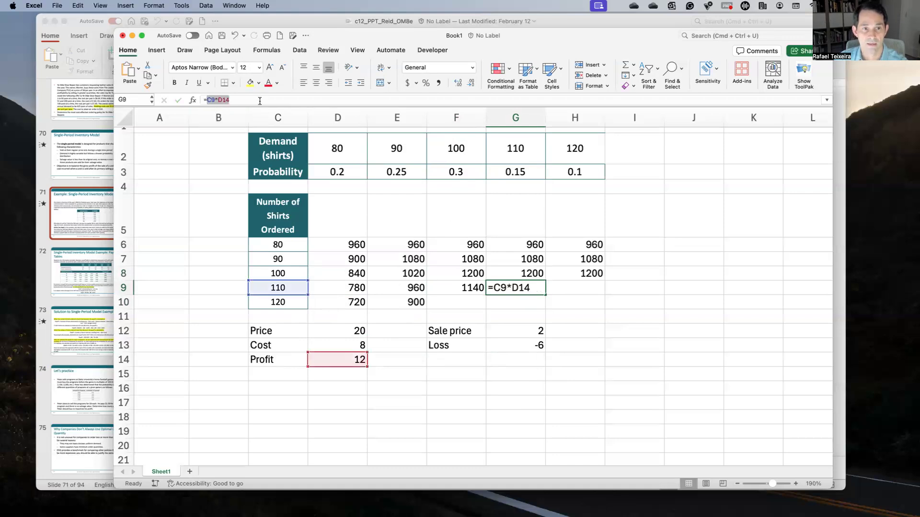
pyautogui.press('F4')
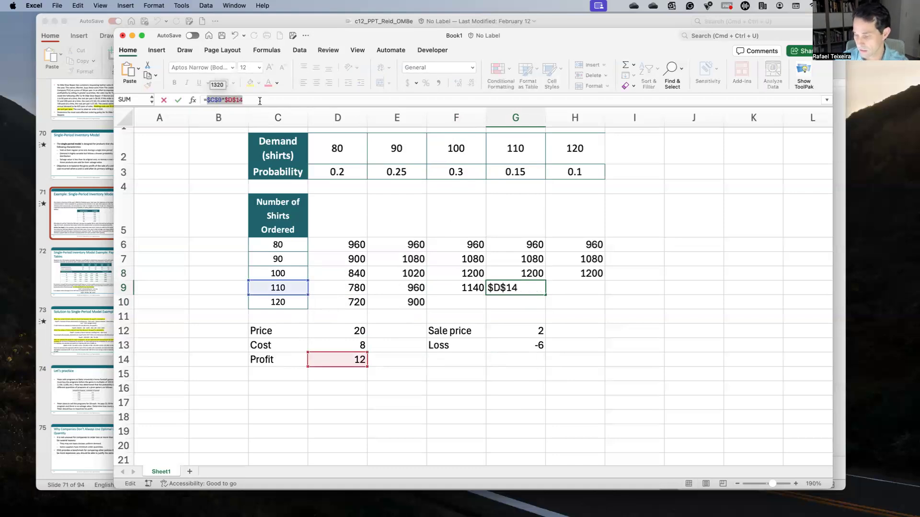
pyautogui.press('Return')
pyautogui.click(522, 290)
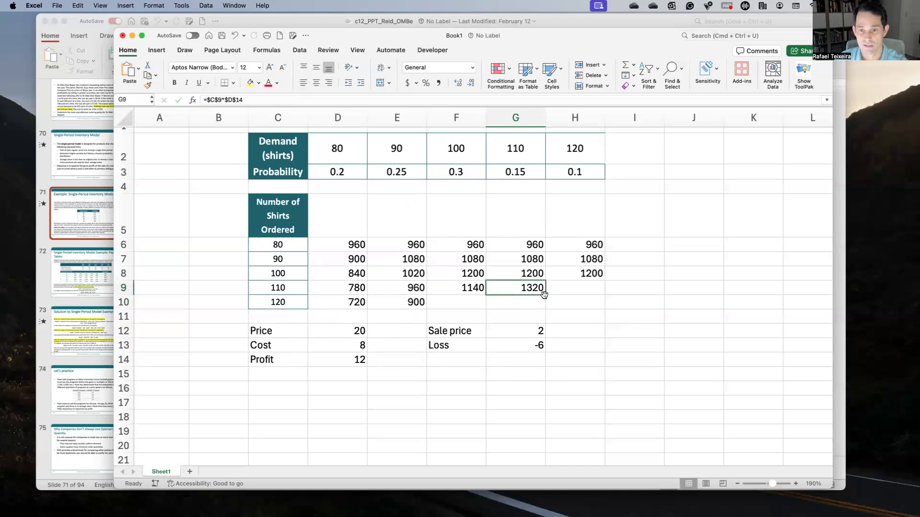
pyautogui.moveTo(546, 295); pyautogui.dragTo(595, 293)
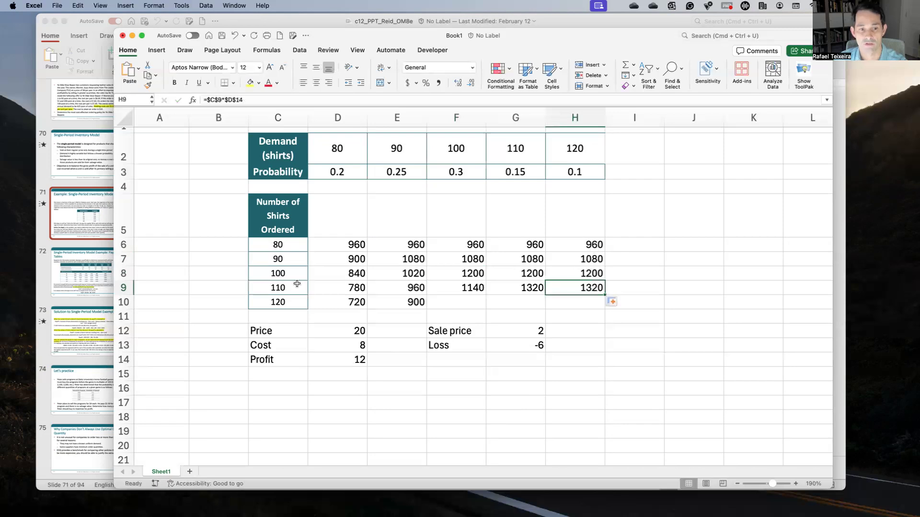
# - Calculate the payoff for ordering 120 shirts at a demand of 100 in F10 with the formula =F2*D14+20*G13
pyautogui.click(469, 303)
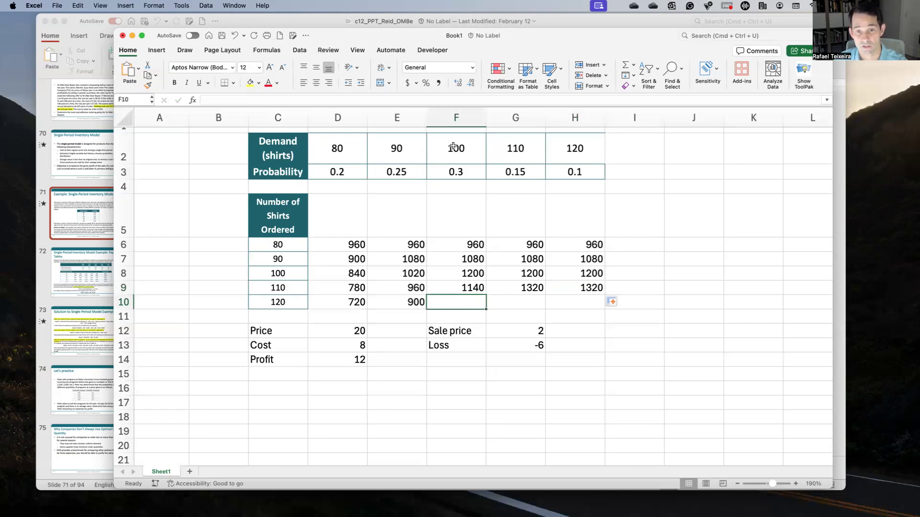
pyautogui.write('=')
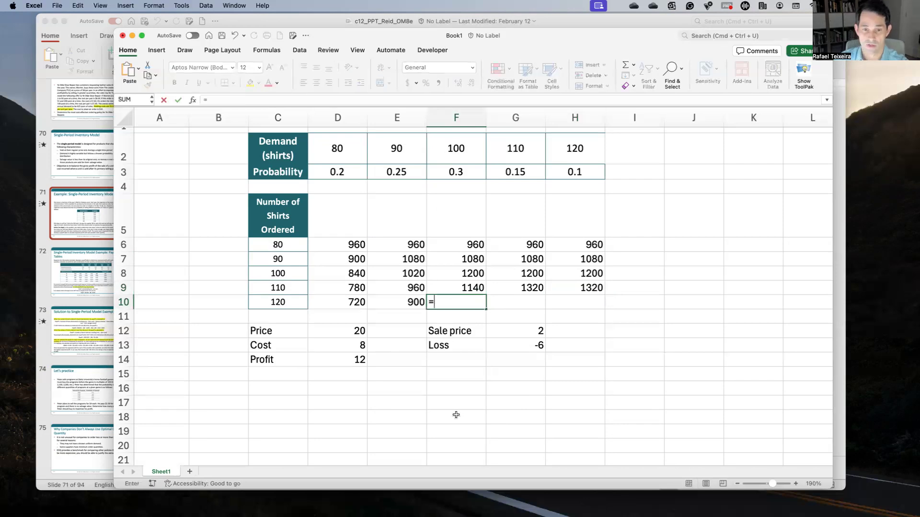
pyautogui.click(450, 146)
pyautogui.write('*')
pyautogui.click(360, 359)
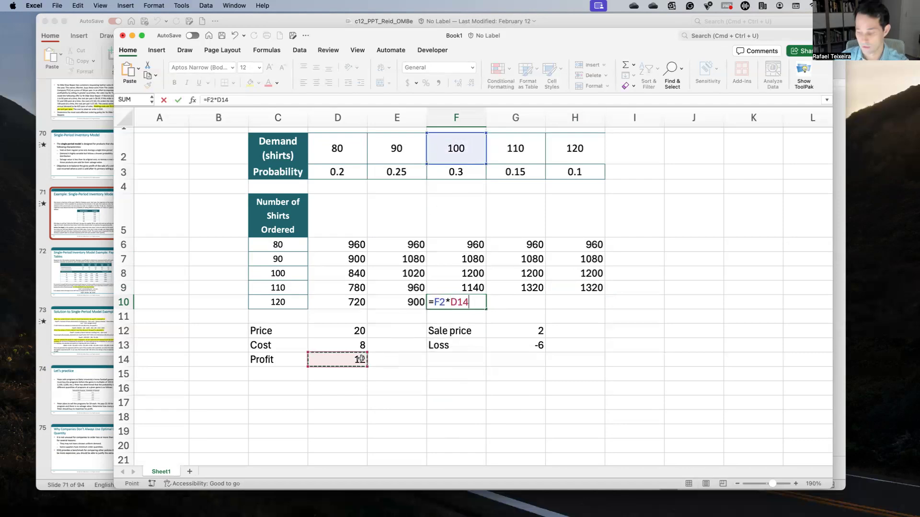
pyautogui.write('+20')
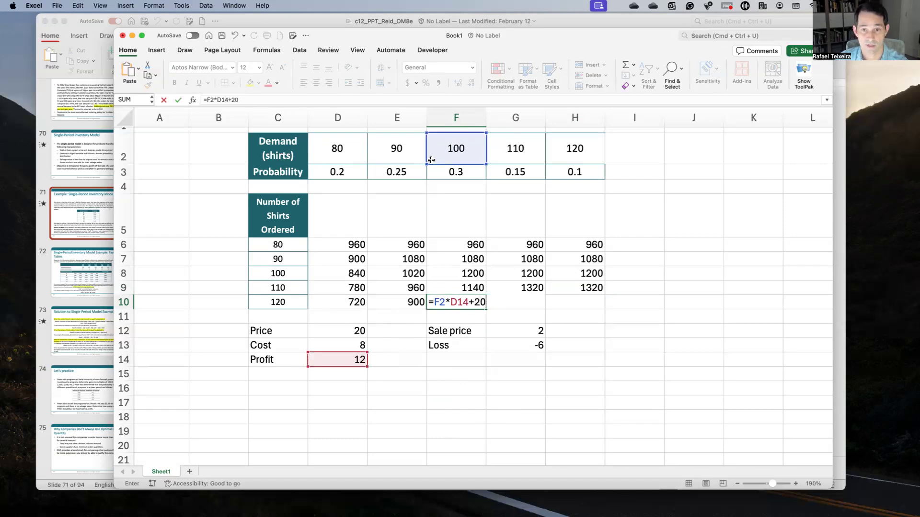
pyautogui.write('*')
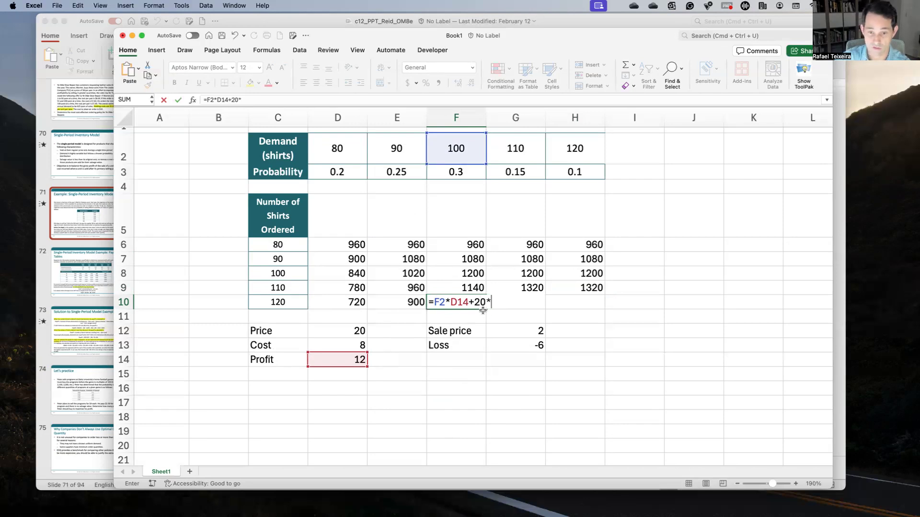
pyautogui.click(528, 344)
pyautogui.press('Return')
pyautogui.press('Up')
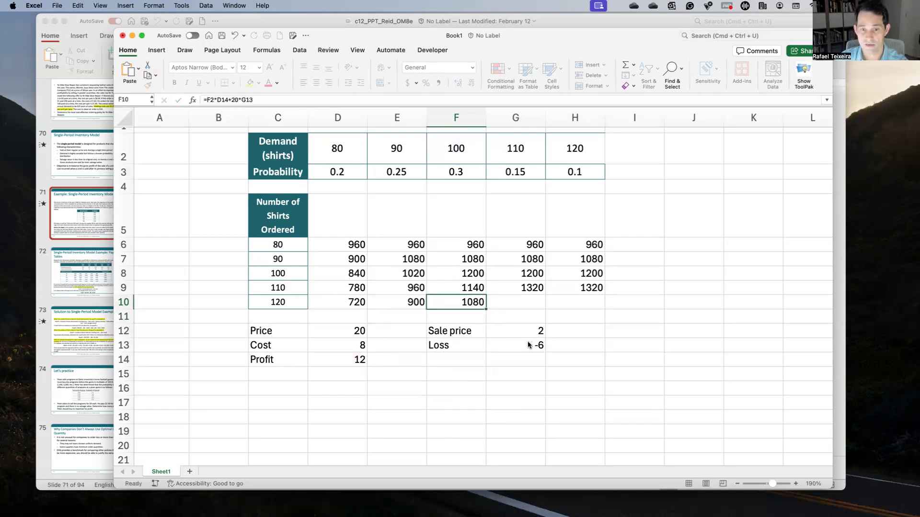
# - Calculate the payoff for ordering 120 shirts at a demand of 110 in G10 with the formula =G2*D14+10*G13
pyautogui.press('Right')
pyautogui.write('=')
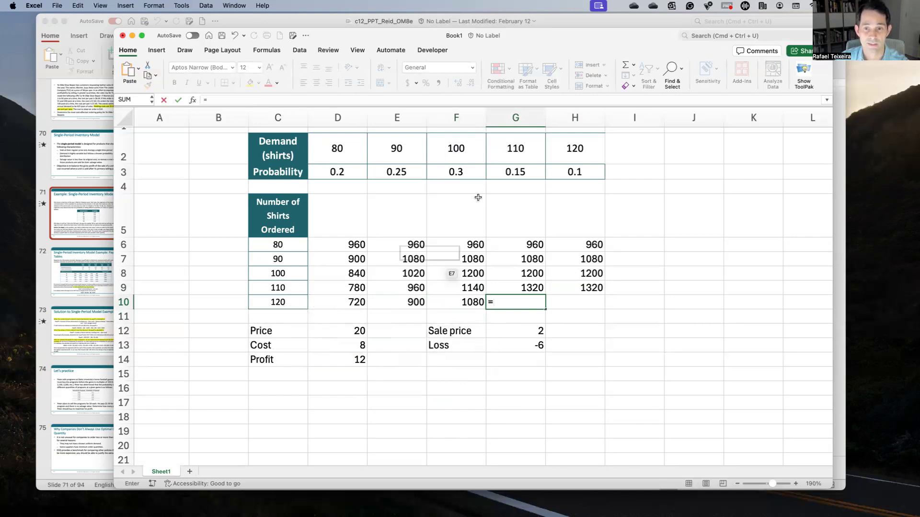
pyautogui.click(514, 150)
pyautogui.write('*')
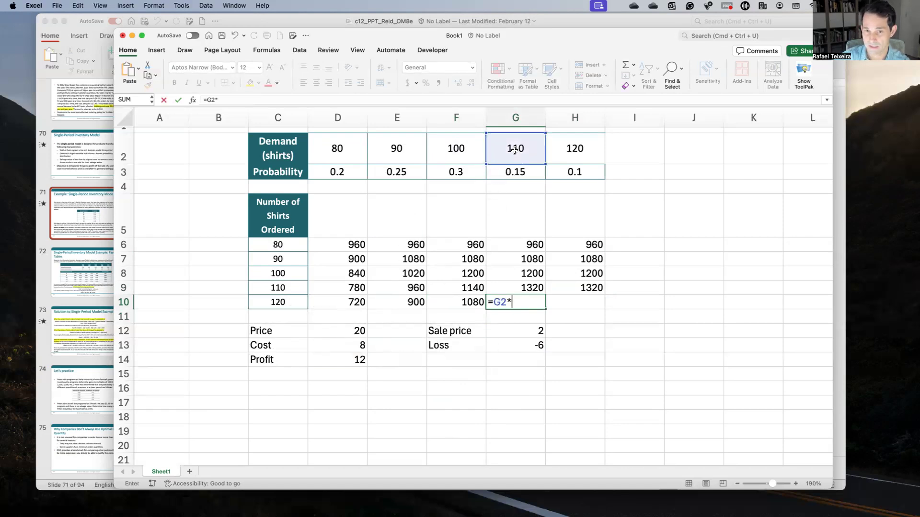
pyautogui.click(355, 360)
pyautogui.write('+')
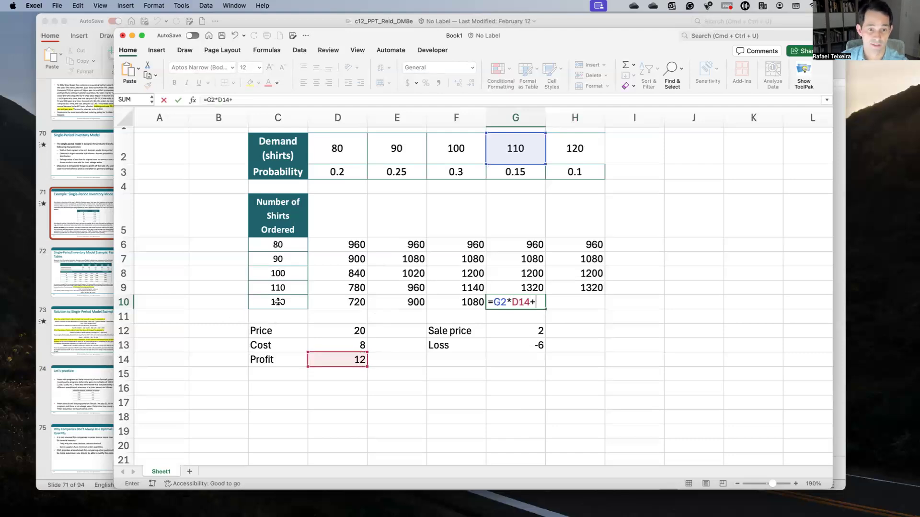
pyautogui.write('10*')
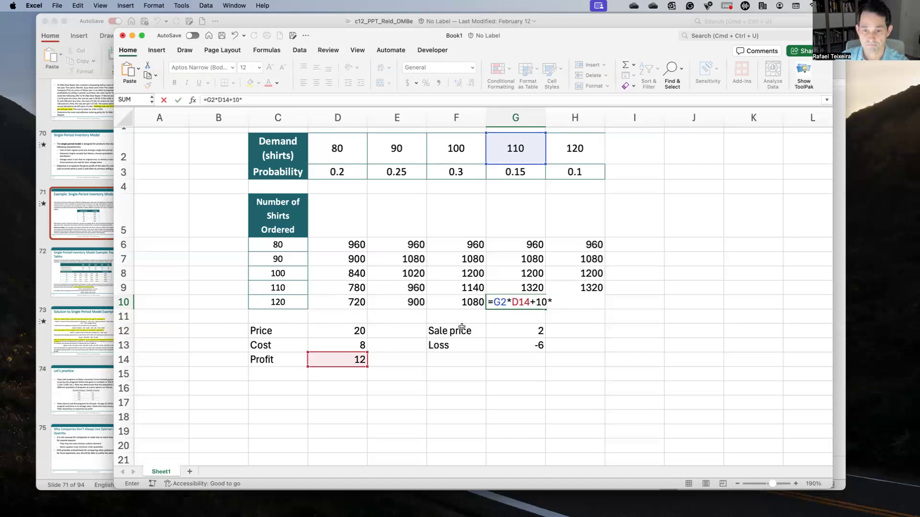
pyautogui.click(524, 343)
pyautogui.press('Return')
pyautogui.press('Up')
# - Finish the G10 payoff and calculate the payoff for ordering 120 shirts at a demand of 120 in H10 with the formula =C10*D14
pyautogui.press('Right')
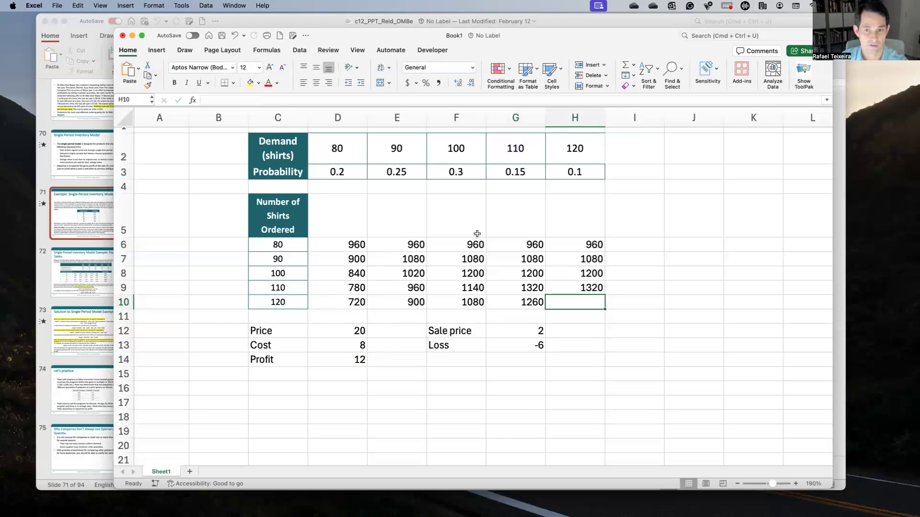
pyautogui.write('=')
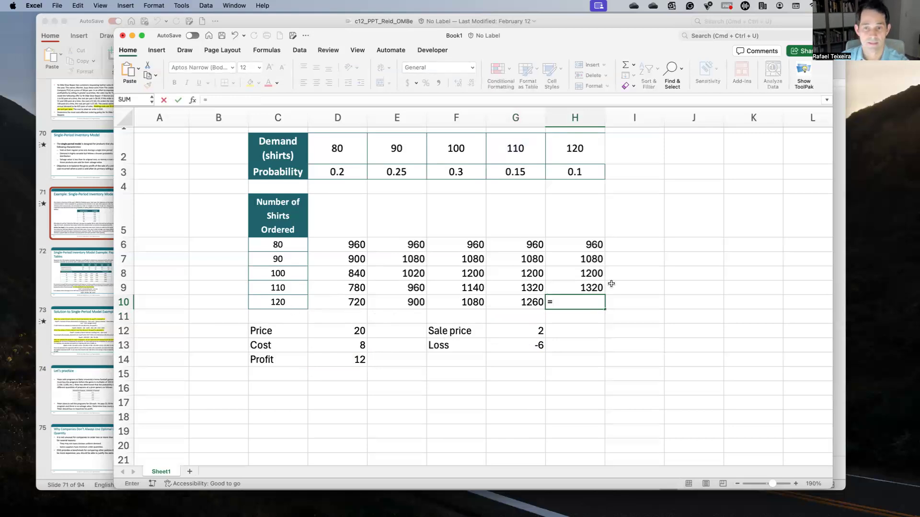
pyautogui.press('Left')
pyautogui.press('Left')
pyautogui.press('Left')
pyautogui.press('Left')
pyautogui.press('Left')
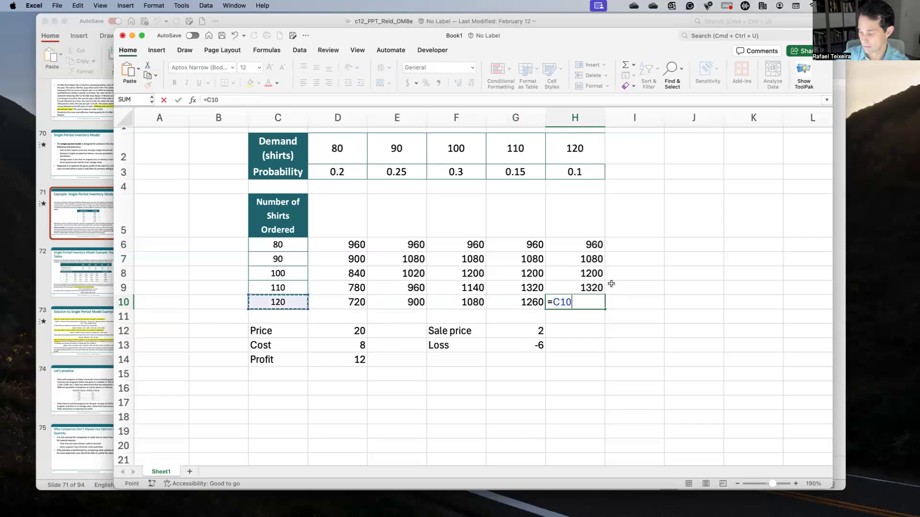
pyautogui.write('*')
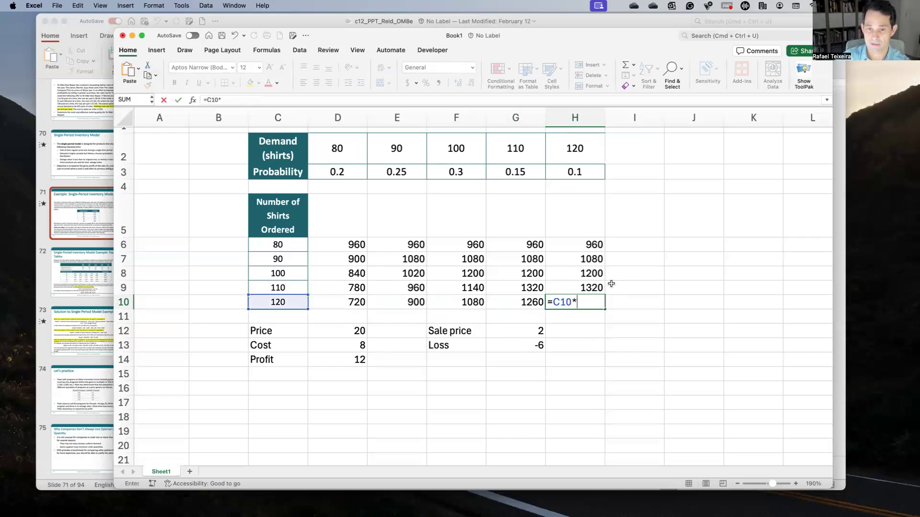
pyautogui.click(356, 360)
pyautogui.press('Return')
# - Examine the payoffs for ordering 80 shirts together with the probabilities of each demand level
pyautogui.press('Up')
pyautogui.press('Up')
pyautogui.press('Up')
pyautogui.press('Up')
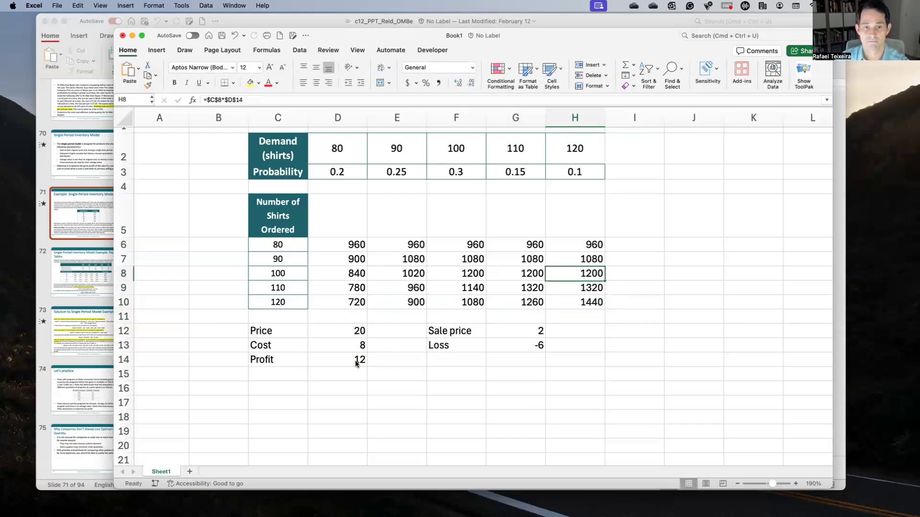
pyautogui.press('Up')
pyautogui.press('Up')
pyautogui.press('Right')
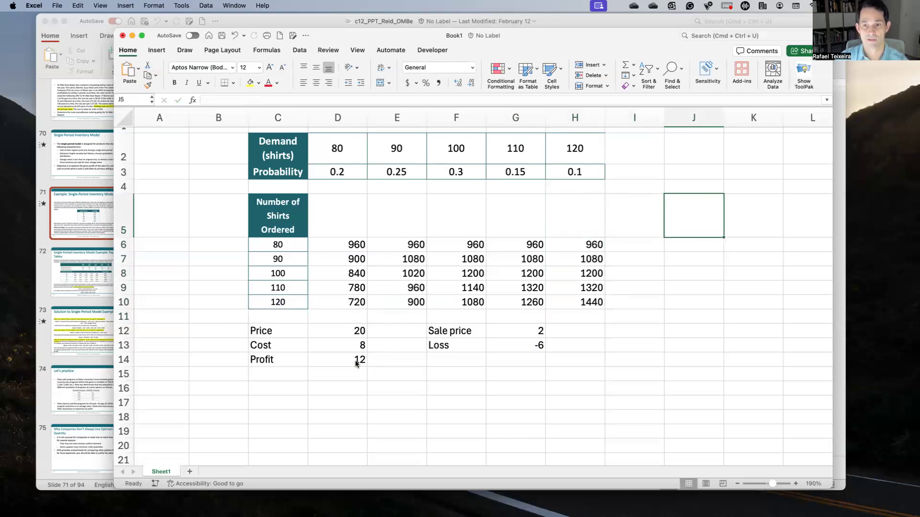
pyautogui.press('Down')
pyautogui.press('Up')
pyautogui.press('Down')
pyautogui.press('Left')
pyautogui.press('Left')
pyautogui.press('Left')
pyautogui.press('Left')
pyautogui.press('Left')
pyautogui.press('Right')
pyautogui.press('Right')
pyautogui.press('Right')
pyautogui.press('Right')
pyautogui.press('Right')
pyautogui.press('Left')
pyautogui.press('Left')
pyautogui.press('Left')
pyautogui.press('Left')
pyautogui.press('Left')
pyautogui.press('Left')
pyautogui.press('Right')
pyautogui.press('Right')
pyautogui.press('Right')
pyautogui.press('Right')
pyautogui.press('Right')
pyautogui.press('Up')
pyautogui.press('Up')
pyautogui.press('Up')
pyautogui.press('Left')
pyautogui.press('Left')
pyautogui.press('Left')
pyautogui.press('Left')
pyautogui.press('Right')
pyautogui.press('Right')
pyautogui.press('Right')
pyautogui.press('Right')
pyautogui.press('Right')
pyautogui.press('Down')
pyautogui.press('Right')
pyautogui.press('Down')
pyautogui.press('Left')
pyautogui.press('Up')
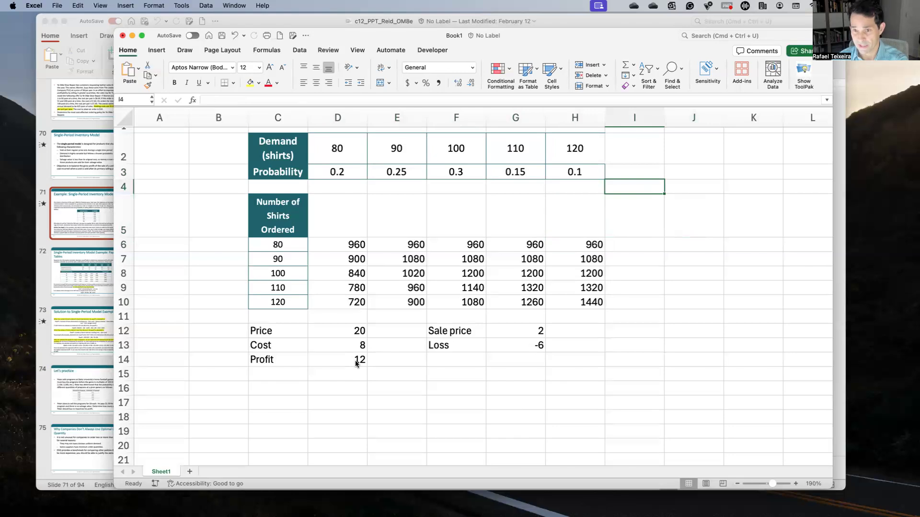
# - Enter the heading "Expected profit" in J4, beside the payoff table
pyautogui.press('Right')
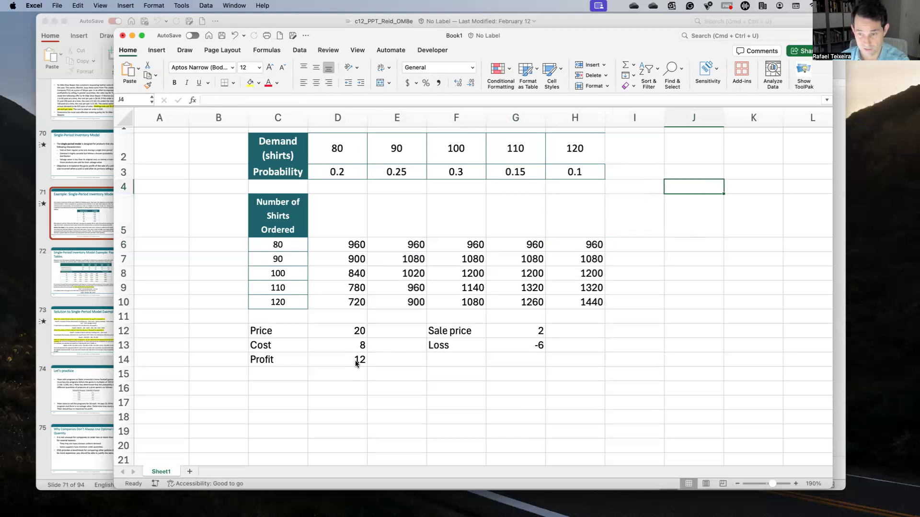
pyautogui.write('Expect')
pyautogui.press('BackSpace')
pyautogui.press('BackSpace')
pyautogui.write('cte')
pyautogui.press('BackSpace')
pyautogui.write('ted profit')
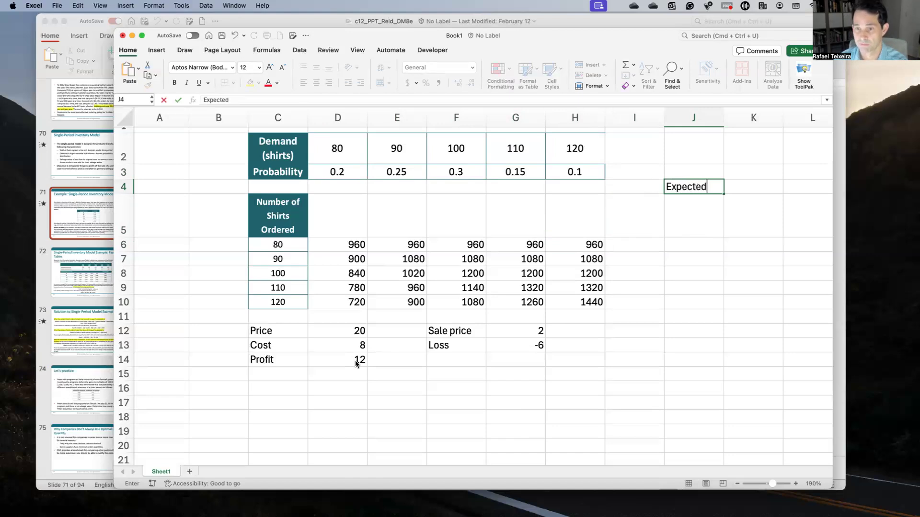
pyautogui.press('Return')
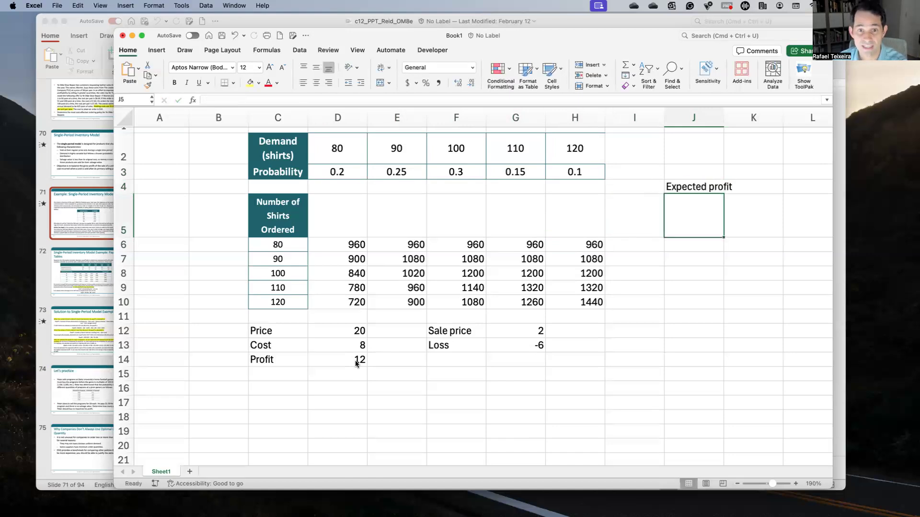
# - Calculate the expected profit for ordering 80 shirts in J6 with the formula =SUMPRODUCT(D3:H3, D6:H6)
pyautogui.press('Down')
pyautogui.write('=')
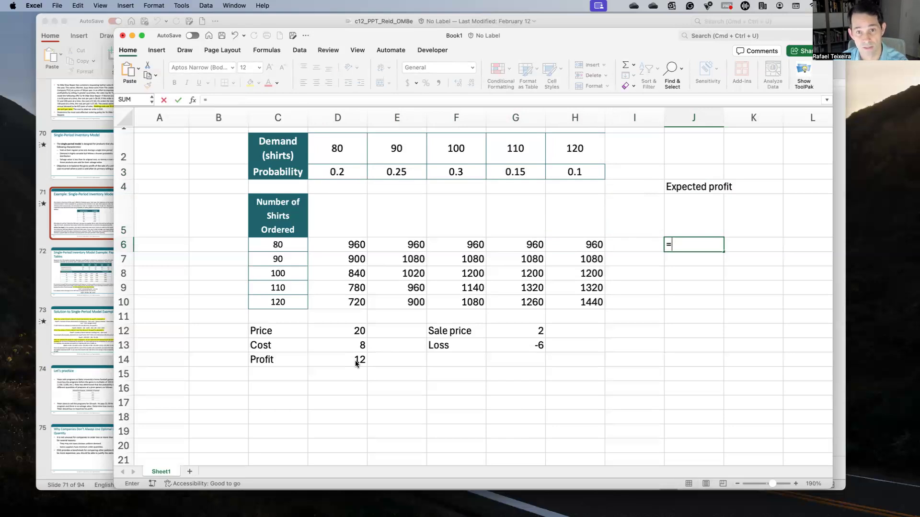
pyautogui.write('sum')
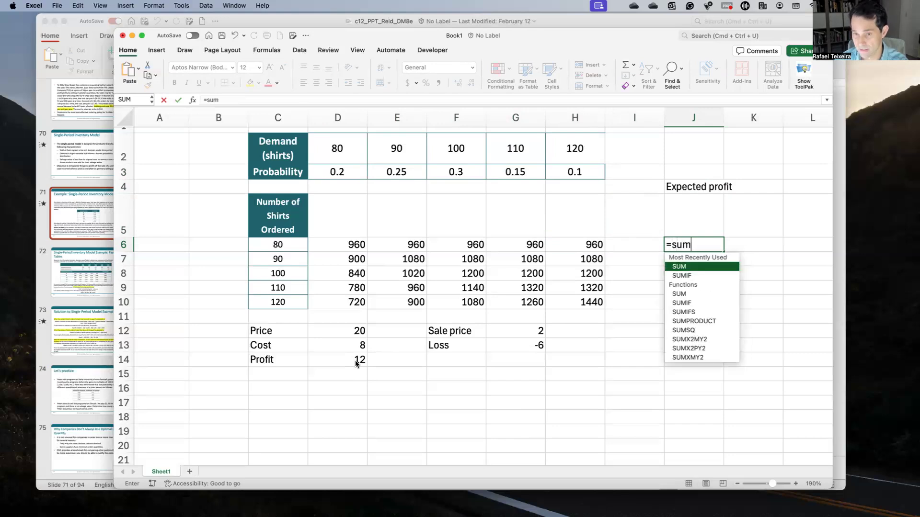
pyautogui.write('product(')
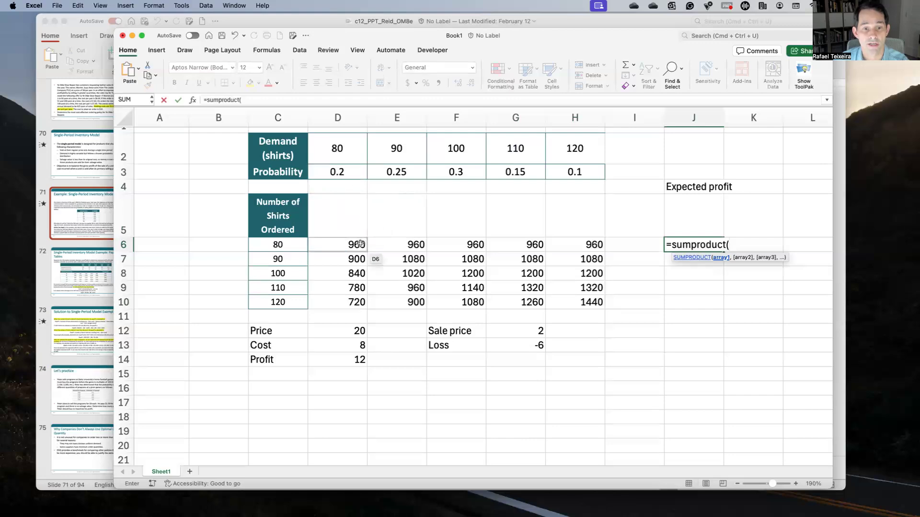
pyautogui.moveTo(357, 173); pyautogui.dragTo(562, 176)
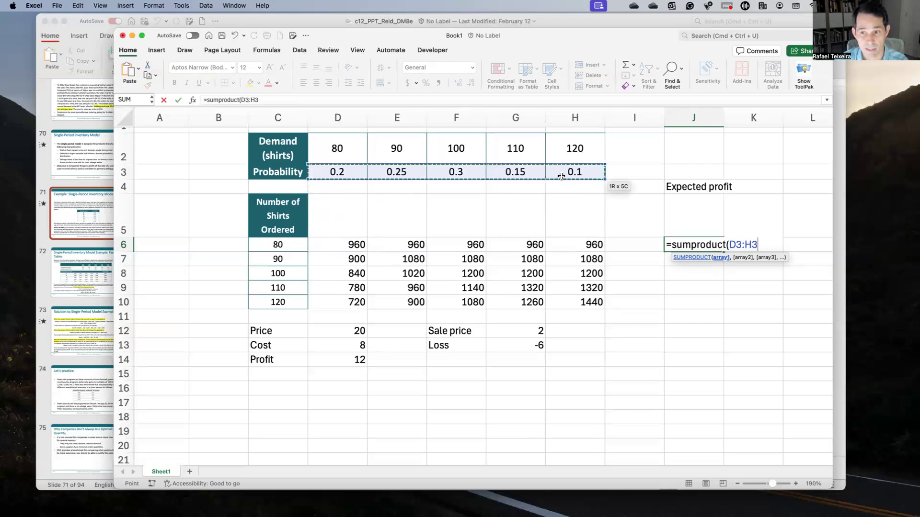
pyautogui.write(',')
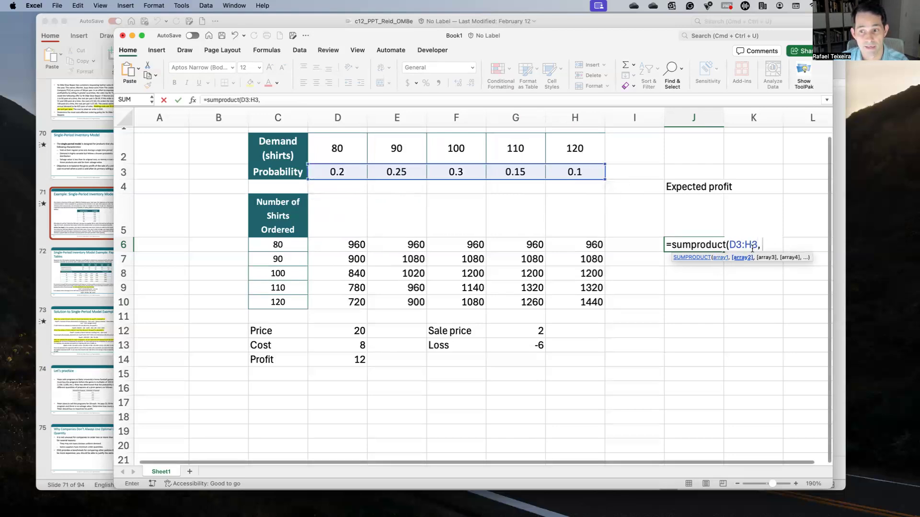
pyautogui.moveTo(359, 245); pyautogui.dragTo(559, 243)
pyautogui.write(')')
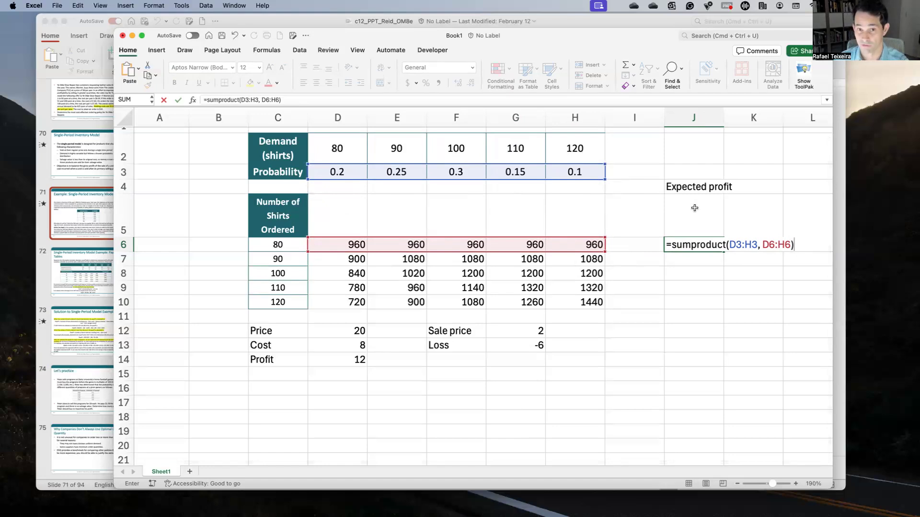
pyautogui.press('Return')
# - Make the probability range in the J6 formula absolute, giving =SUMPRODUCT($D$3:$H$3, D6:H6)
pyautogui.press('Up')
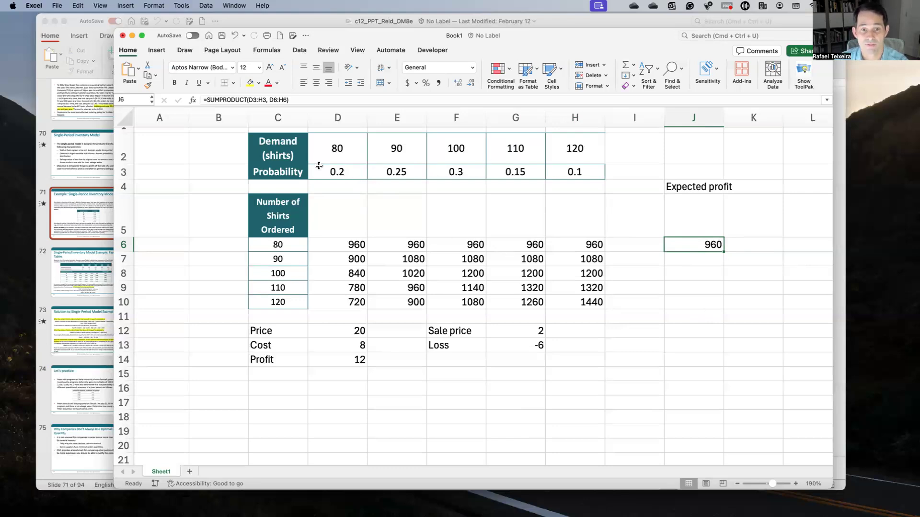
pyautogui.press('F2')
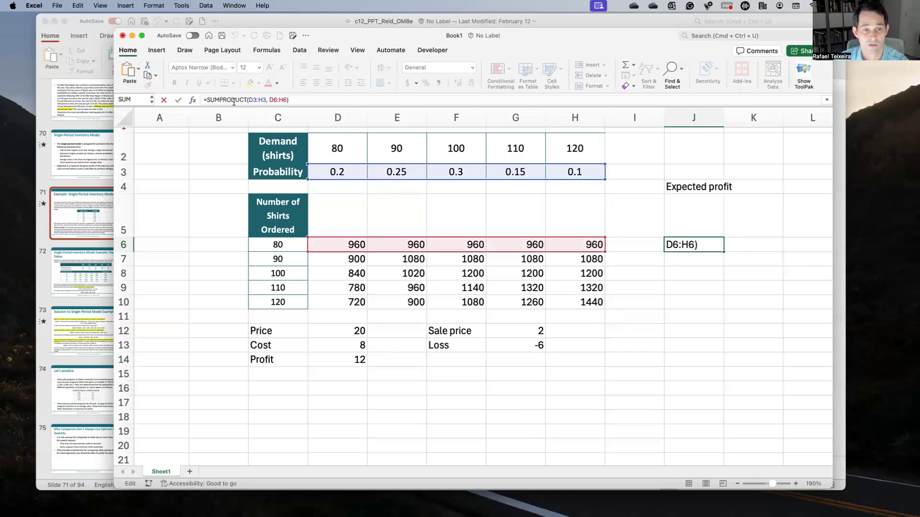
pyautogui.click(266, 100)
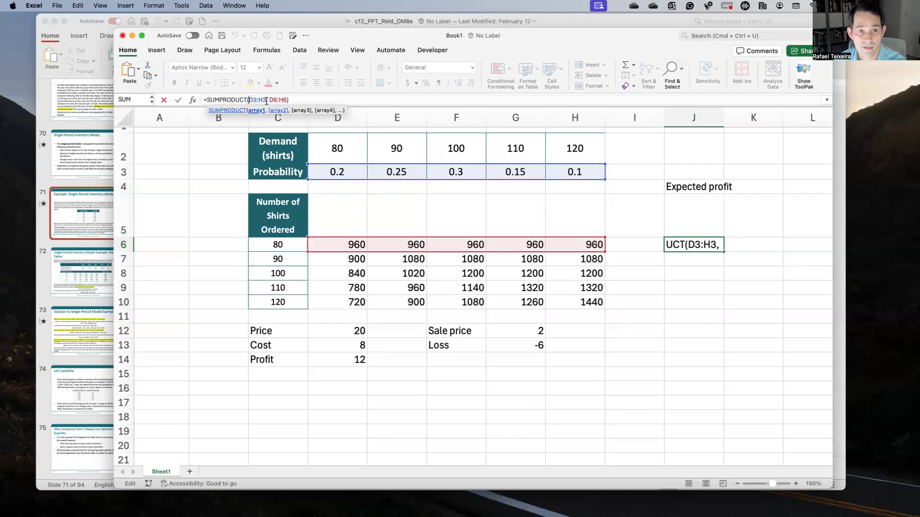
pyautogui.write('$')
pyautogui.press('Right')
pyautogui.write('$')
pyautogui.press('Right')
pyautogui.press('Right')
pyautogui.write('$')
pyautogui.press('Right')
pyautogui.write('$')
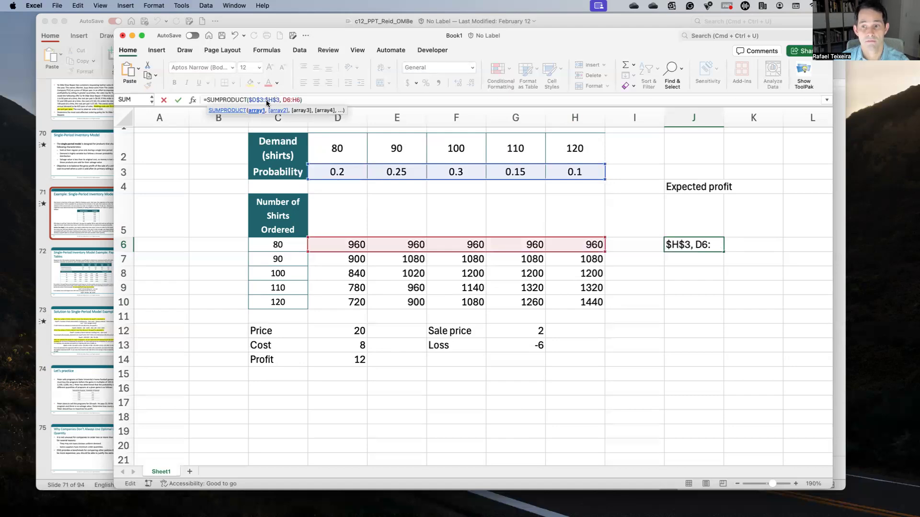
pyautogui.press('Return')
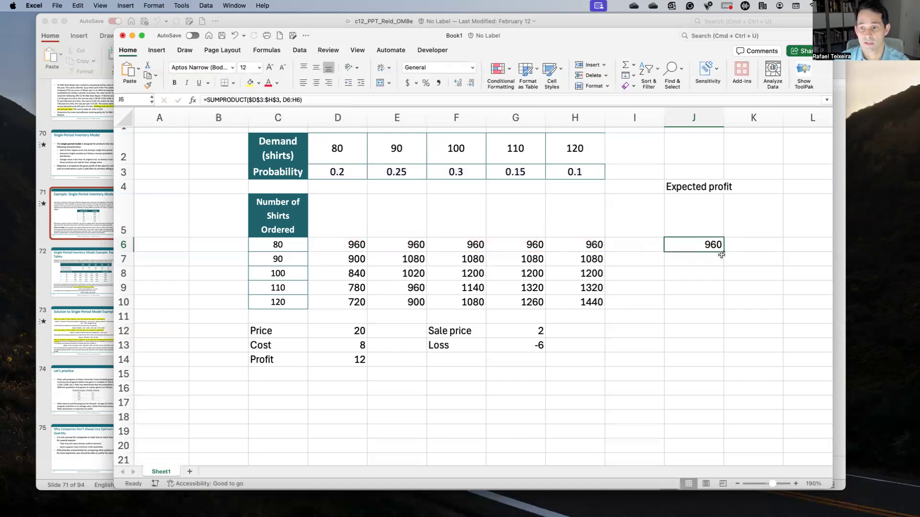
# - Copy the expected profit formula from J6 down to J10 and check the ranges referenced in J10
pyautogui.moveTo(724, 251); pyautogui.dragTo(723, 308)
pyautogui.click(700, 301)
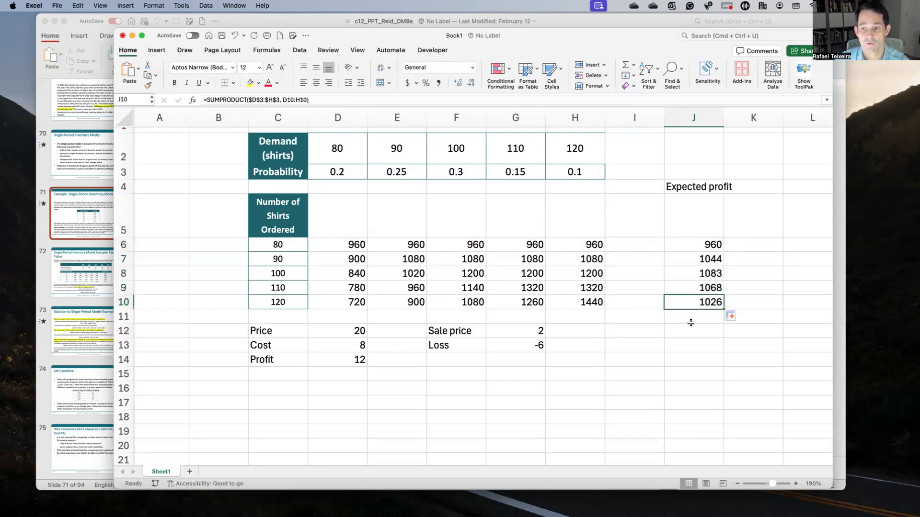
pyautogui.click(379, 100)
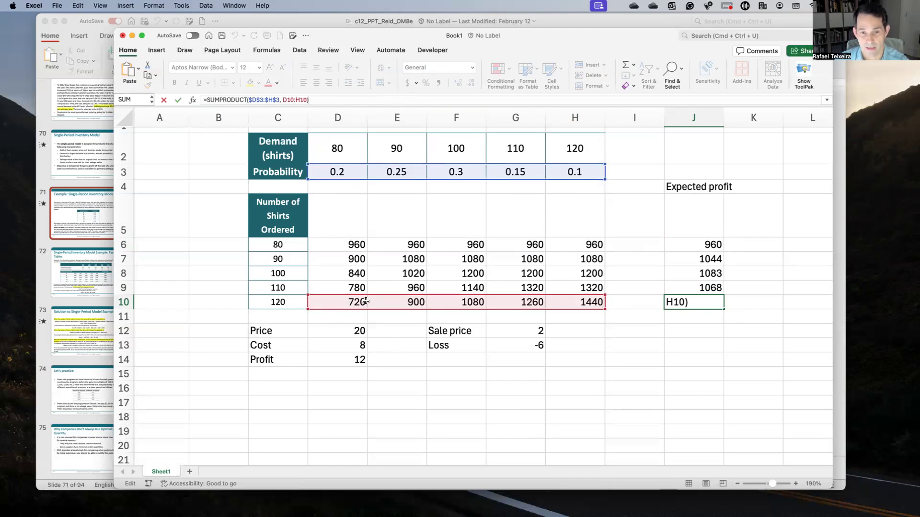
pyautogui.click(635, 346)
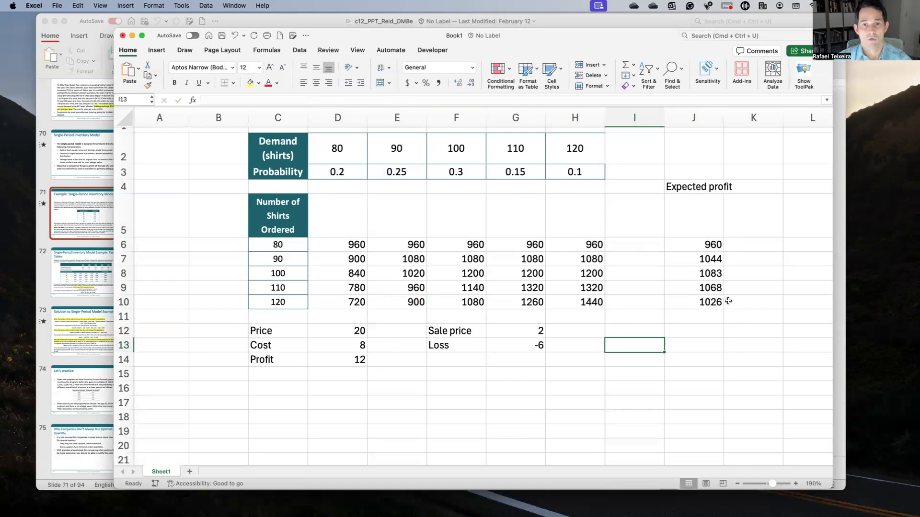
# - Highlight the largest expected profit, in J8, with a yellow fill
pyautogui.click(699, 247)
pyautogui.click(703, 260)
pyautogui.click(704, 273)
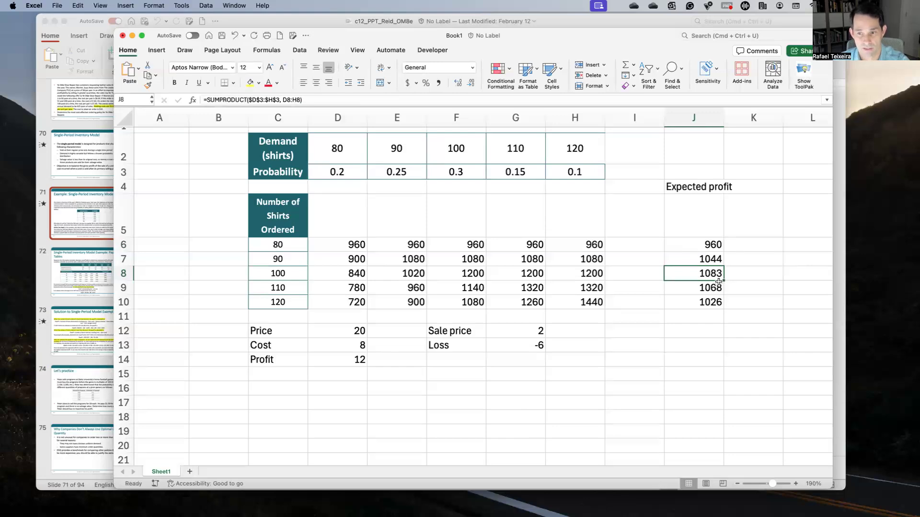
pyautogui.click(253, 84)
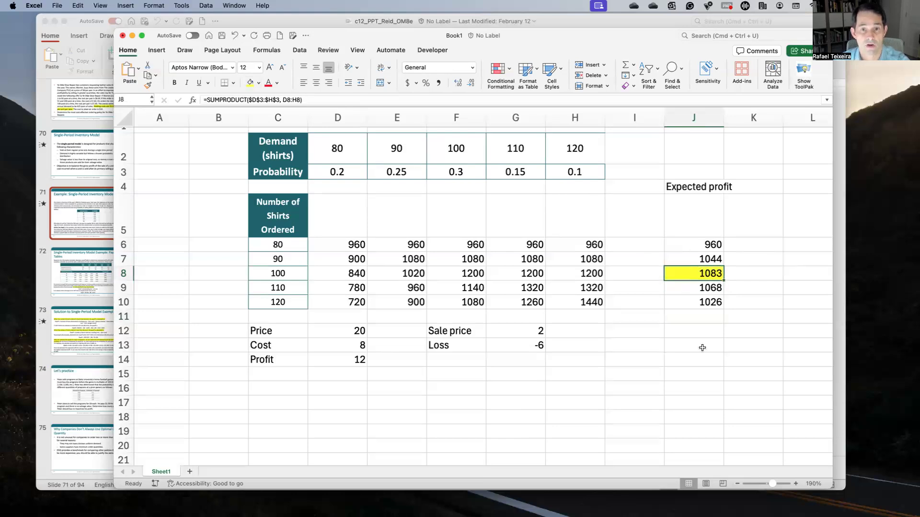
# - Examine the highlighted expected profit and trace its row back to the matching number of shirts ordered
pyautogui.press('Up')
pyautogui.press('Up')
pyautogui.press('Up')
pyautogui.press('Up')
pyautogui.press('Up')
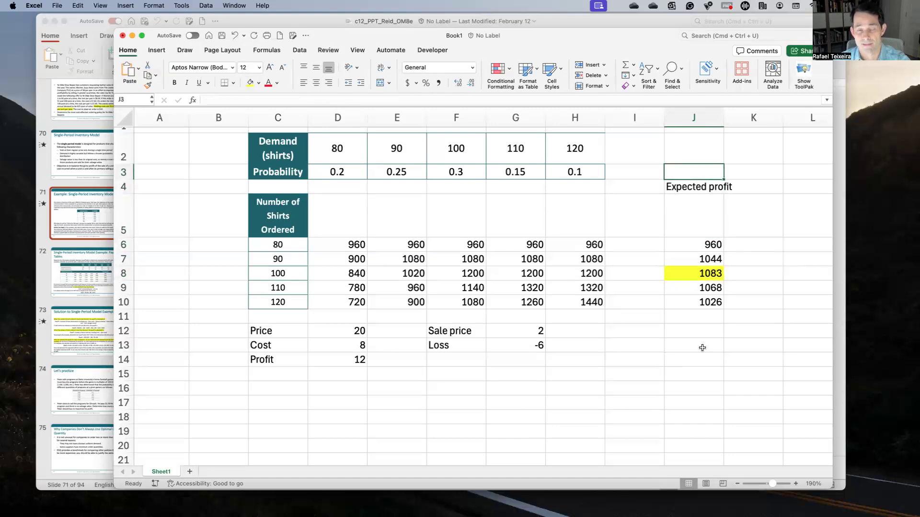
pyautogui.press('Down')
pyautogui.press('Down')
pyautogui.press('Down')
pyautogui.press('Down')
pyautogui.press('Down')
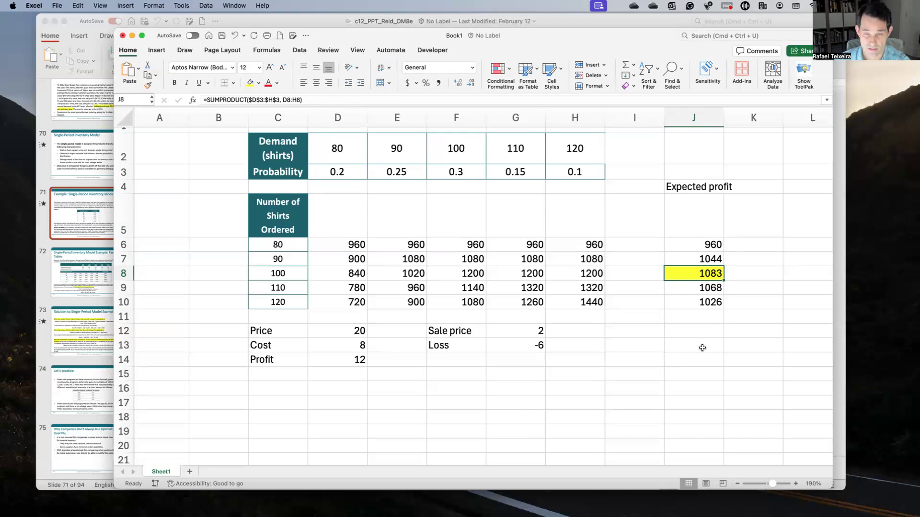
pyautogui.press('Left')
pyautogui.press('Left')
pyautogui.press('Left')
pyautogui.press('Left')
pyautogui.press('Left')
pyautogui.press('Left')
pyautogui.press('Left')
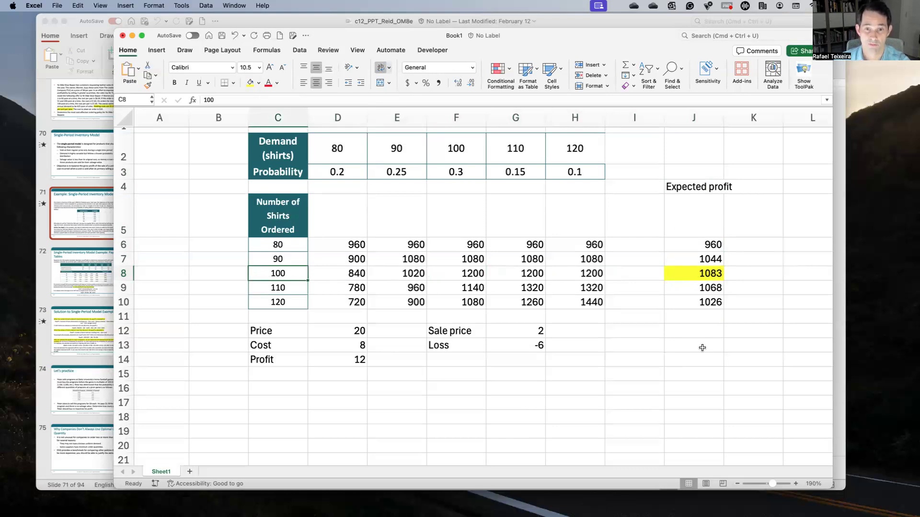
pyautogui.press('Right')
pyautogui.press('Left')
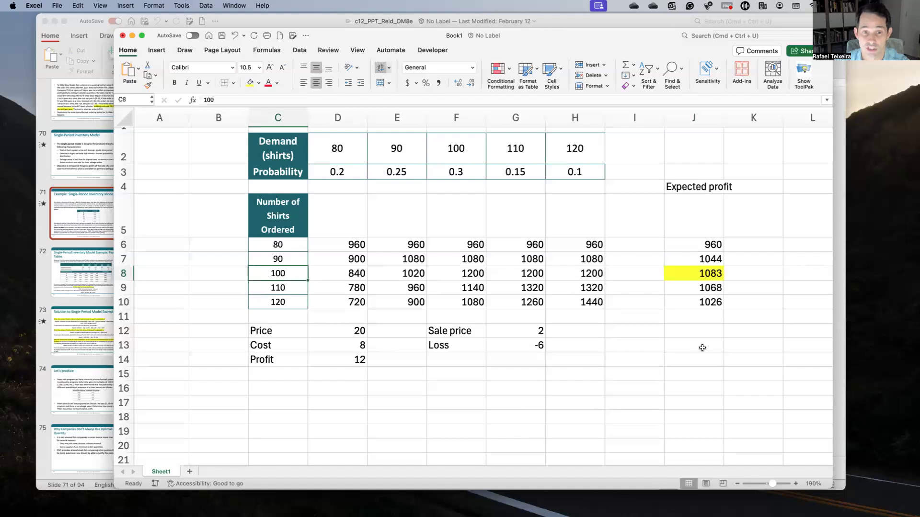
# - Review the price, cost, sale price and loss assumptions below the payoff table
pyautogui.press('Down')
pyautogui.press('Down')
pyautogui.press('Down')
pyautogui.press('Down')
pyautogui.press('Right')
pyautogui.press('Down')
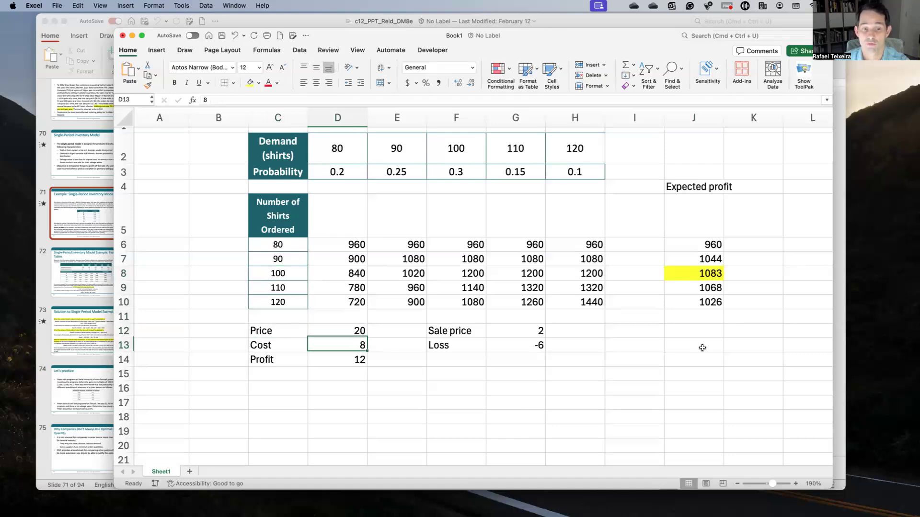
pyautogui.press('Right')
pyautogui.press('Up')
pyautogui.press('Right')
pyautogui.press('Right')
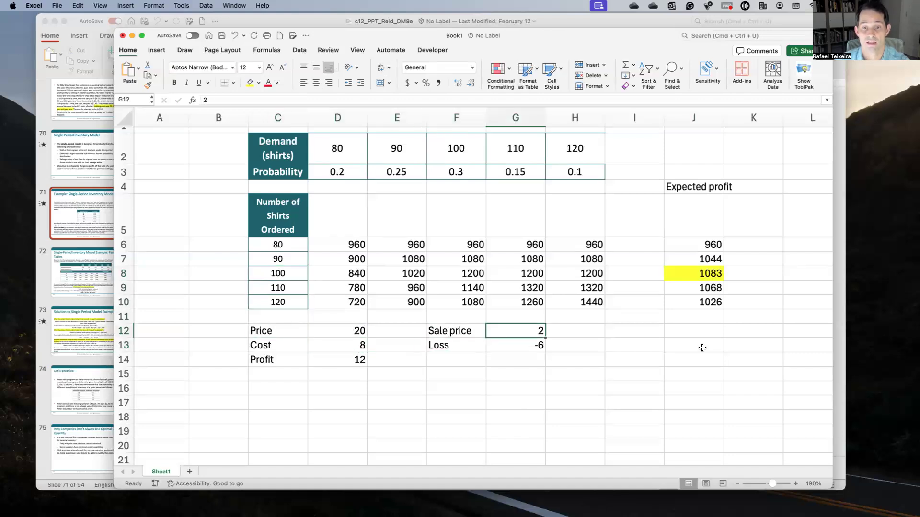
pyautogui.press('Down')
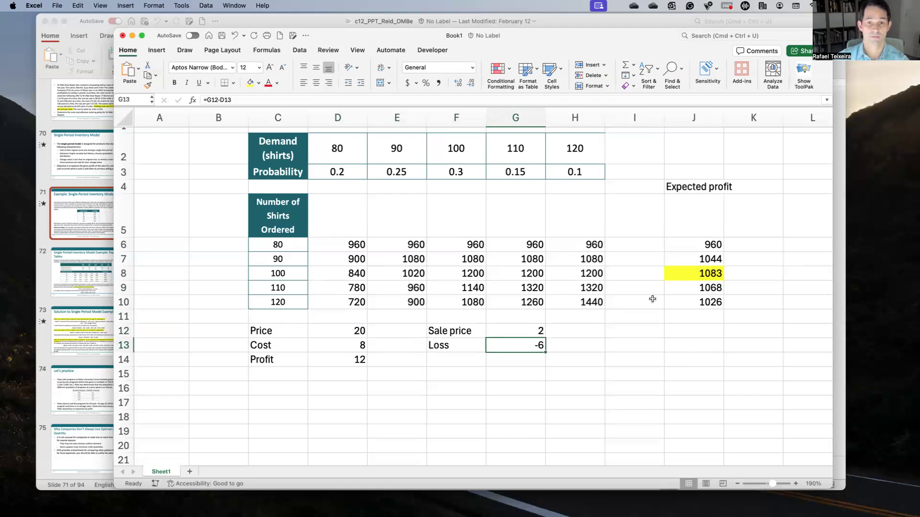
# - Switch to the PowerPoint deck and open slide 72, the payoff tables for the single-period inventory example
pyautogui.hotkey('ctrl', 'Up')
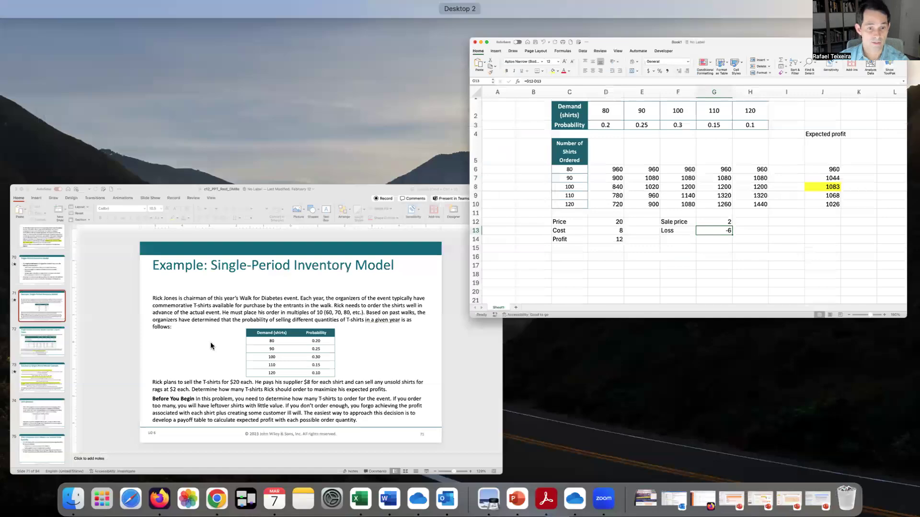
pyautogui.click(177, 330)
pyautogui.click(99, 289)
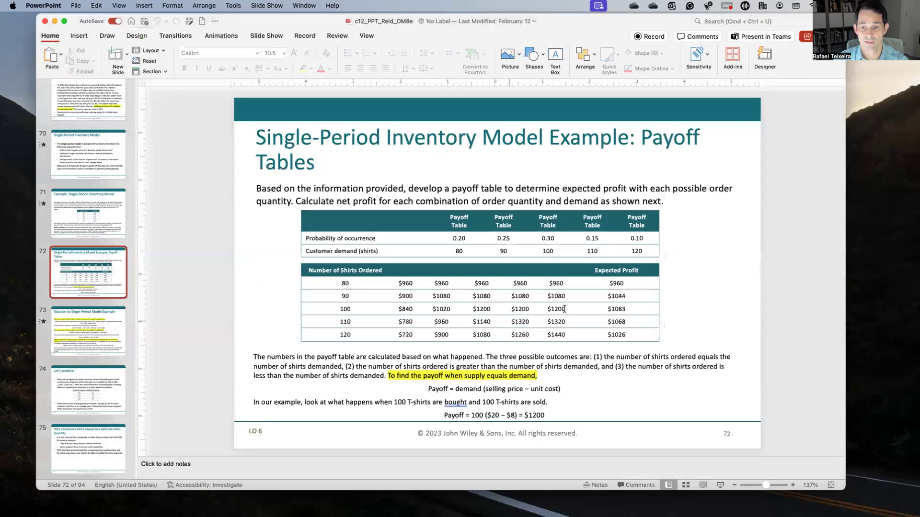
# - Switch to the Excel workbook and apply All Borders to the payoff values in D6:H10
pyautogui.scroll(2, 565, 309)
pyautogui.hotkey('ctrl', 'Up')
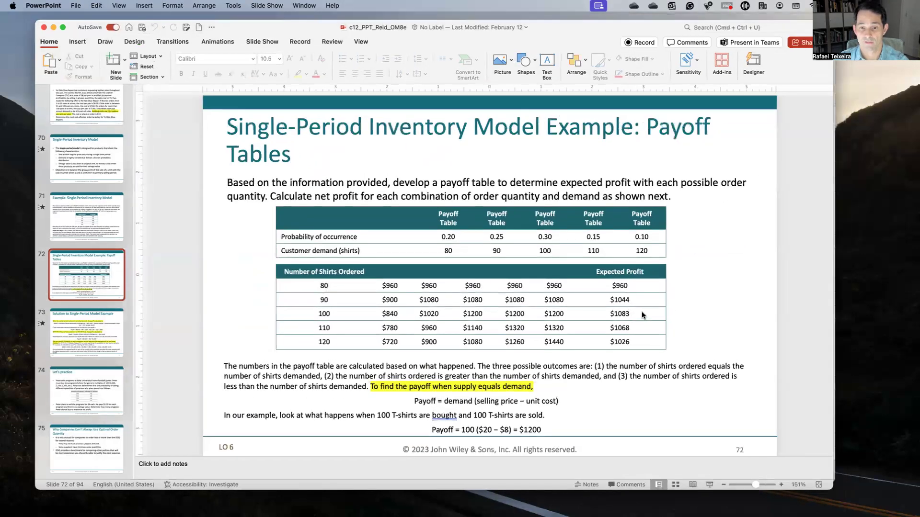
pyautogui.click(630, 273)
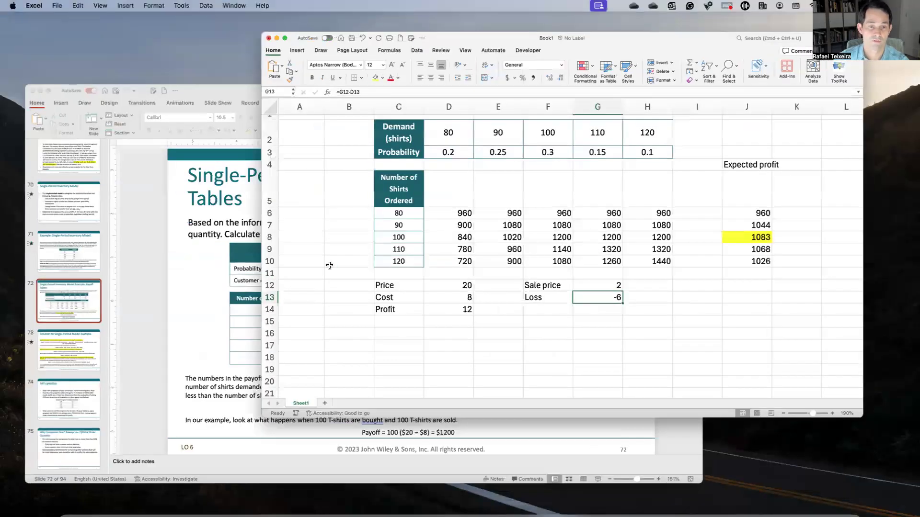
pyautogui.click(331, 252)
pyautogui.click(332, 243)
pyautogui.moveTo(331, 243); pyautogui.dragTo(584, 297)
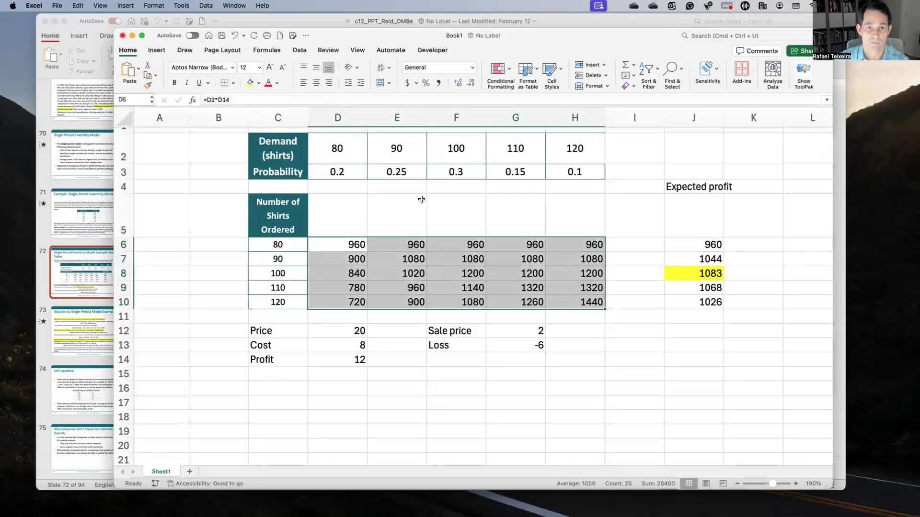
pyautogui.click(234, 84)
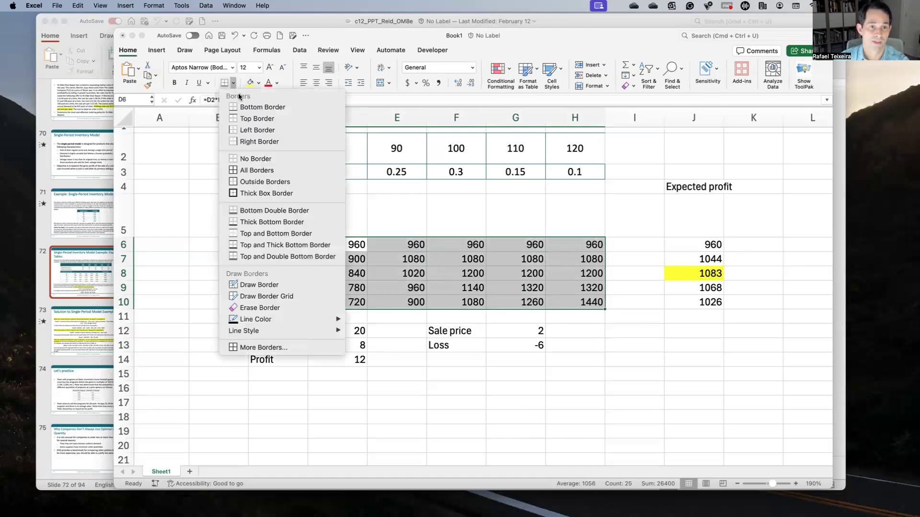
pyautogui.click(261, 169)
pyautogui.click(425, 297)
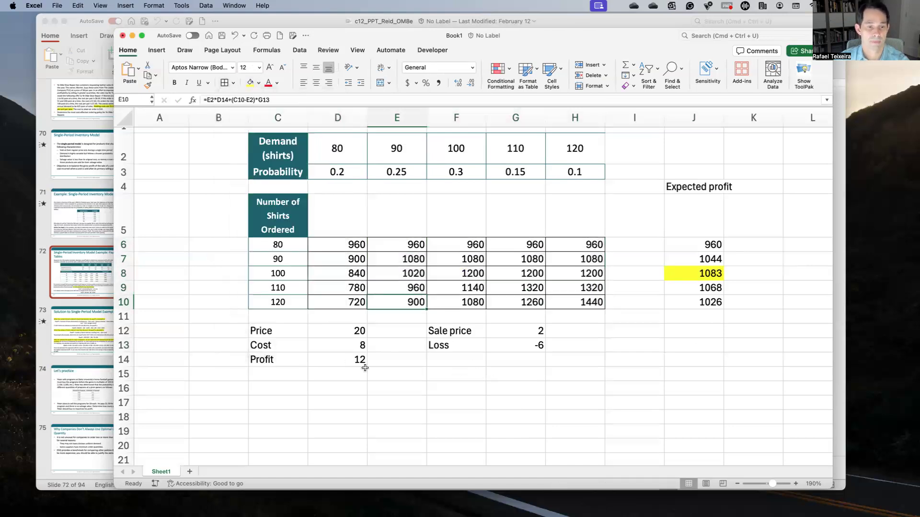
# - Switch back to the PowerPoint deck and view the example solution on slide 73 and the Let's practice exercise on slide 74
pyautogui.click(76, 295)
pyautogui.click(86, 332)
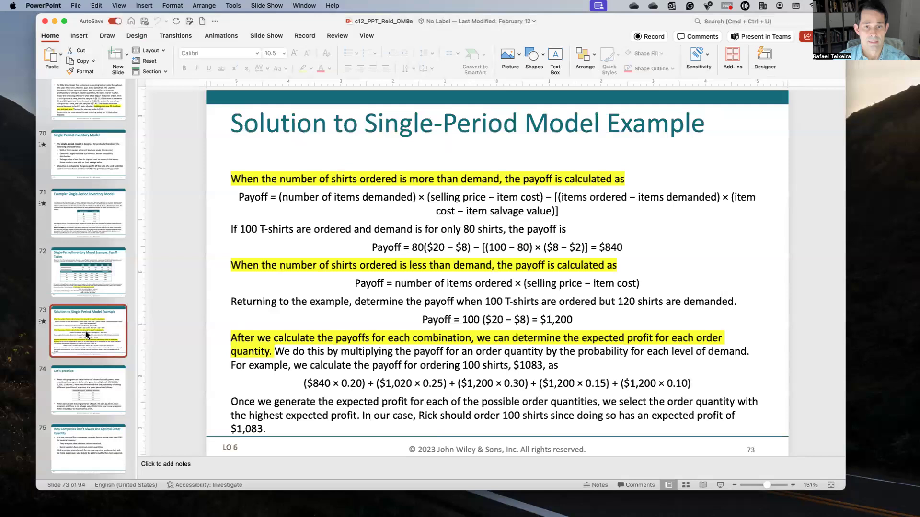
pyautogui.click(93, 394)
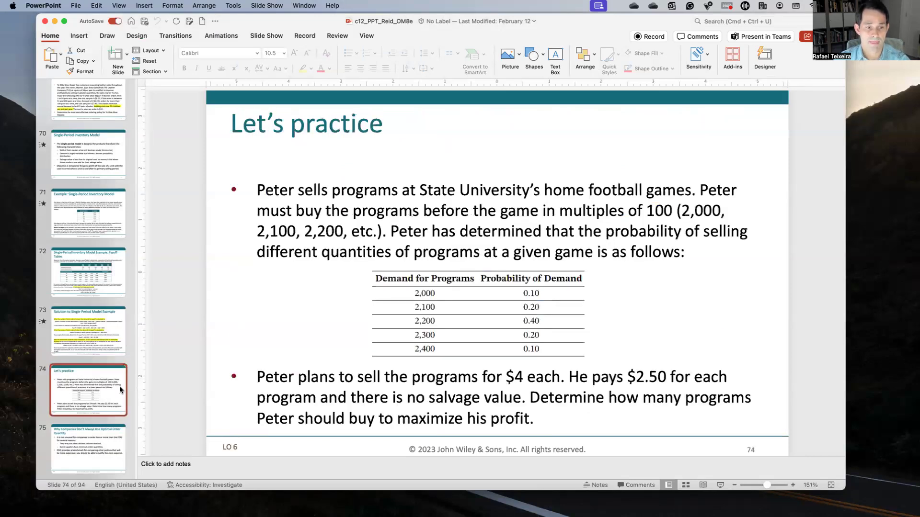
pyautogui.scroll(-5, 96, 435)
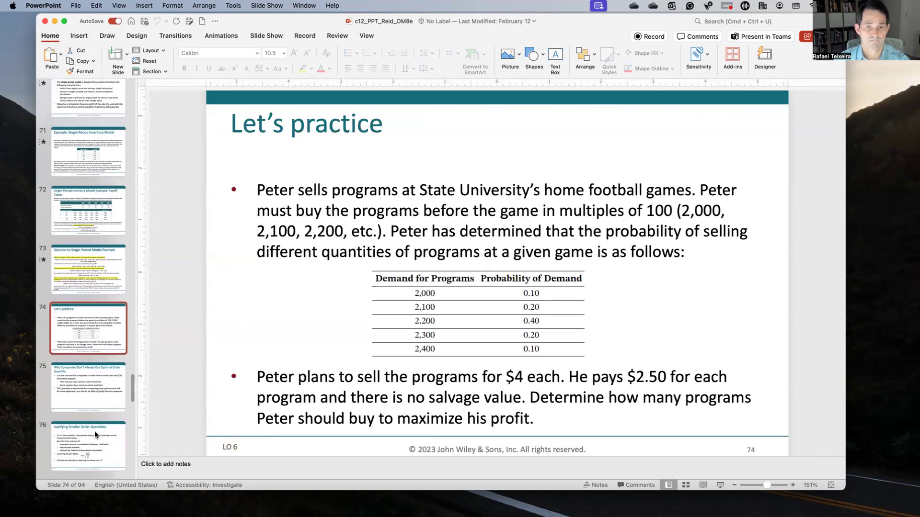